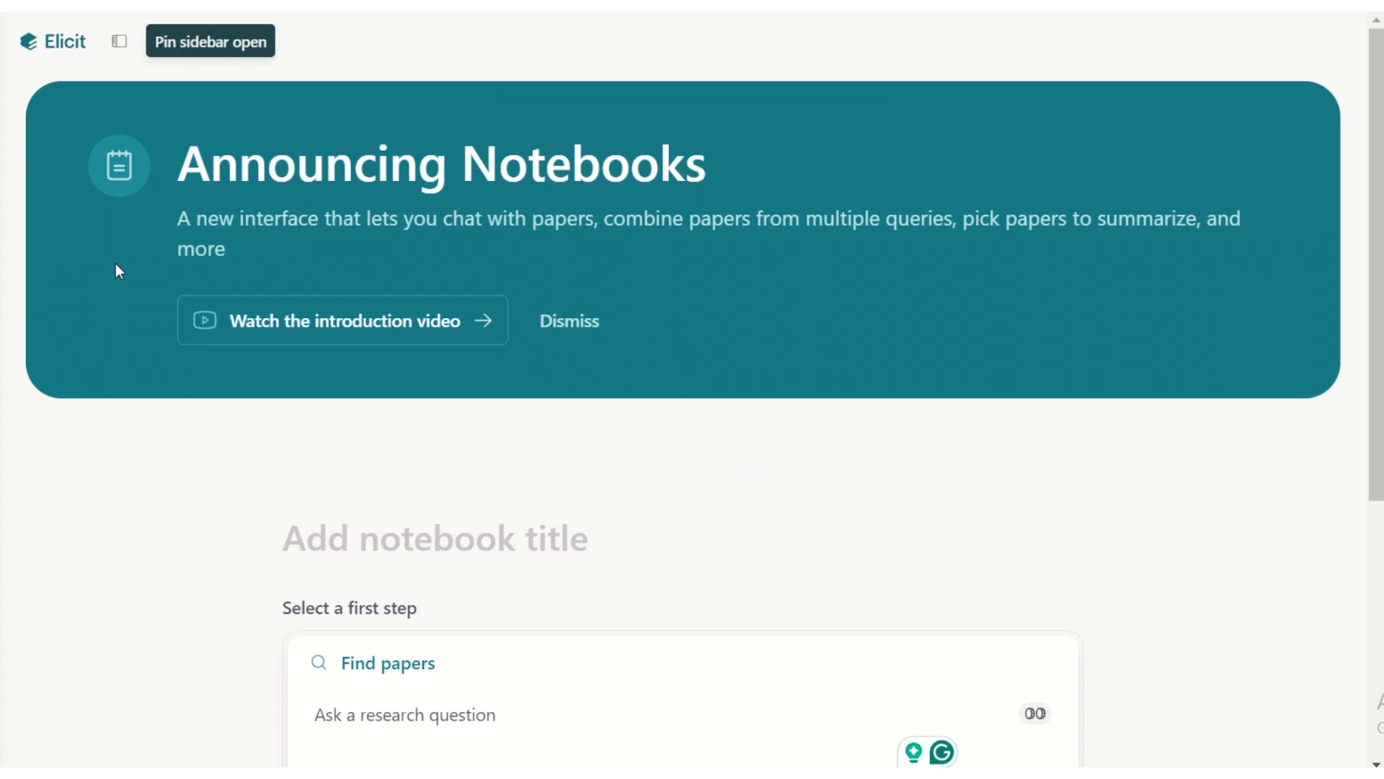
- Title the new notebook "Football injuries"
click(393, 545)
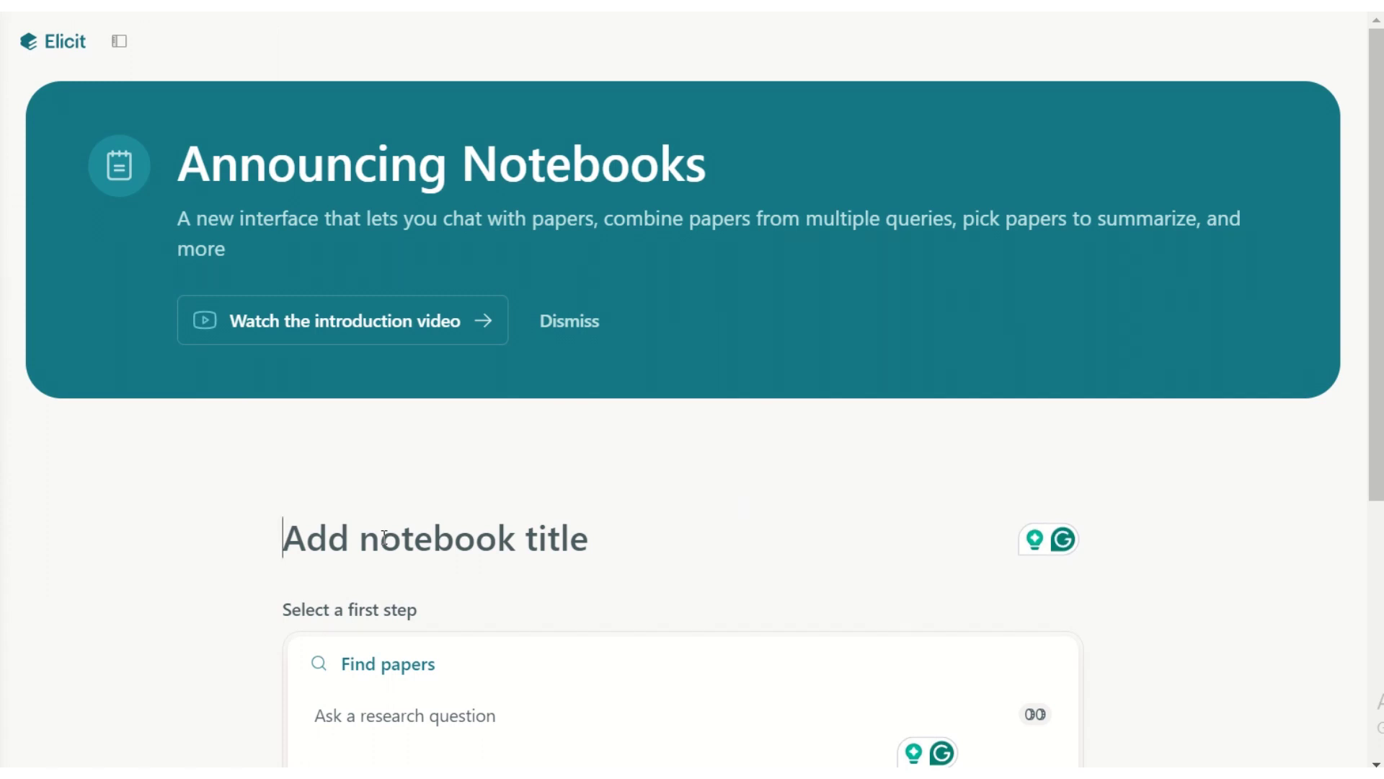
text(Foot)
key(BackSpace)
text(ball injuries)
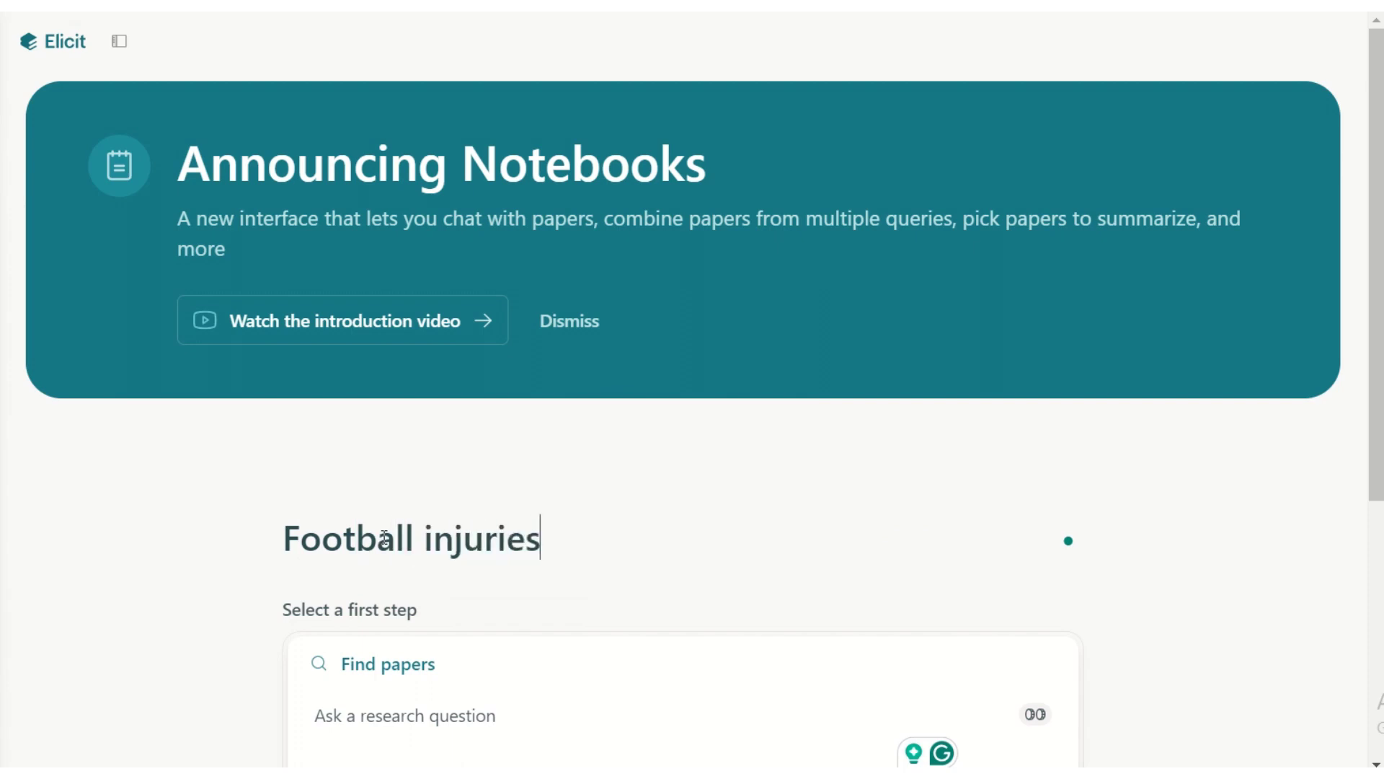
- Run a paper search as the notebook's first step with the research question "Football injuries in adults"
scroll(432, 538, down, 3)
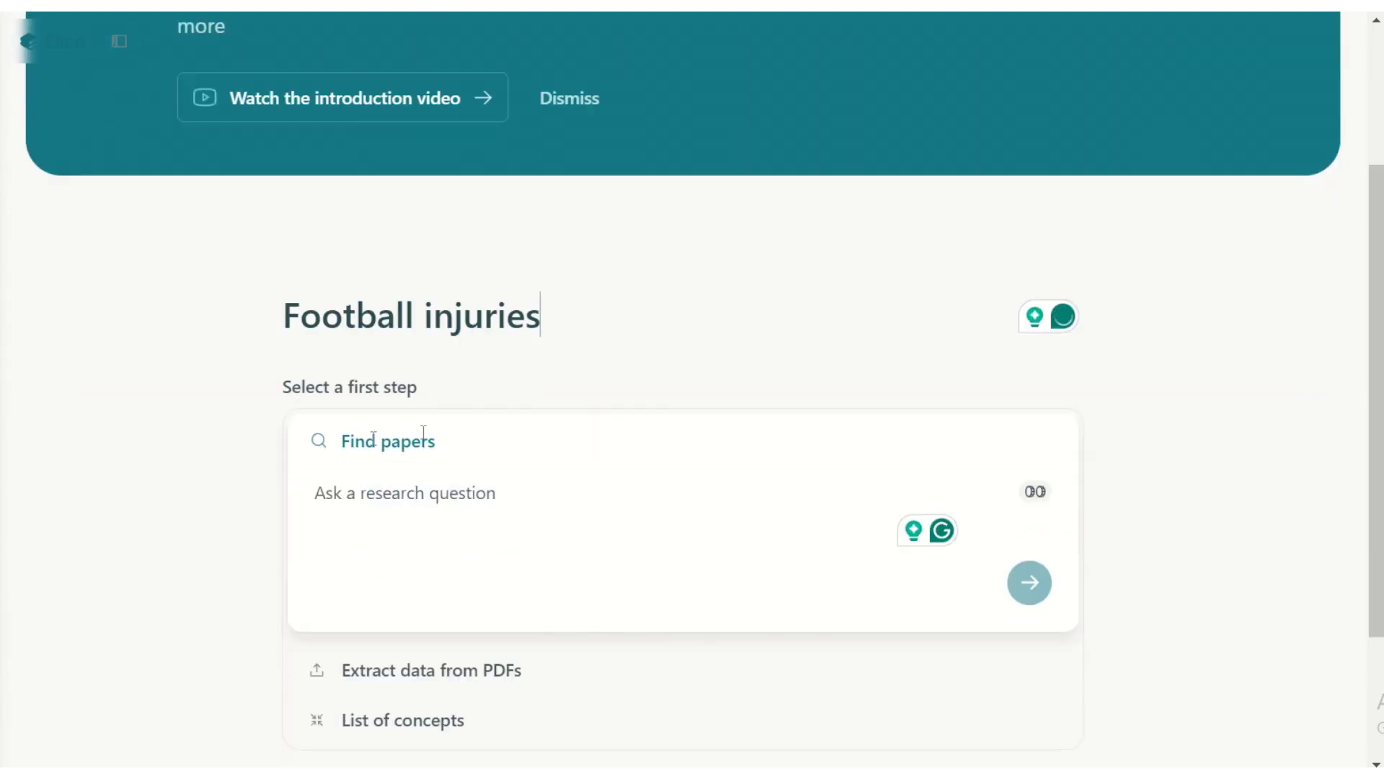
scroll(404, 469, down, 1)
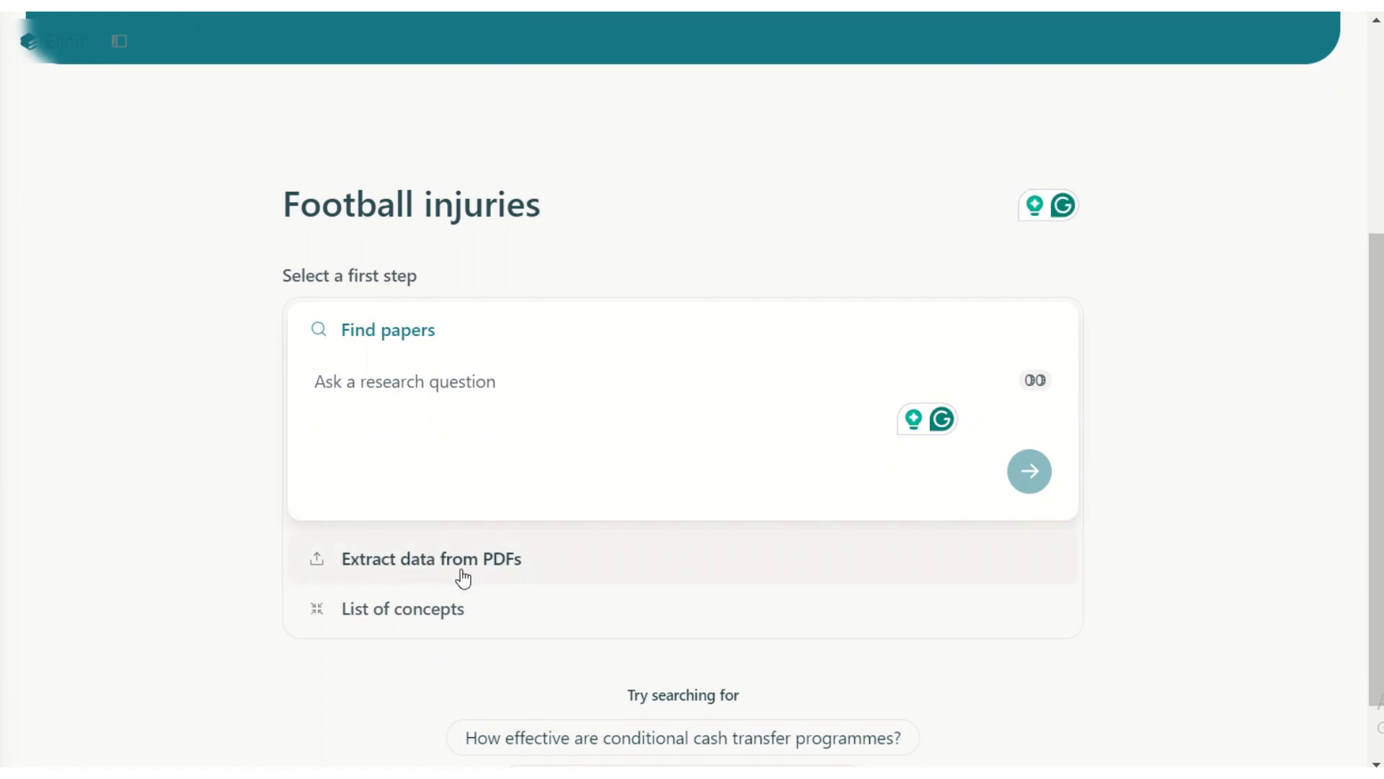
click(409, 393)
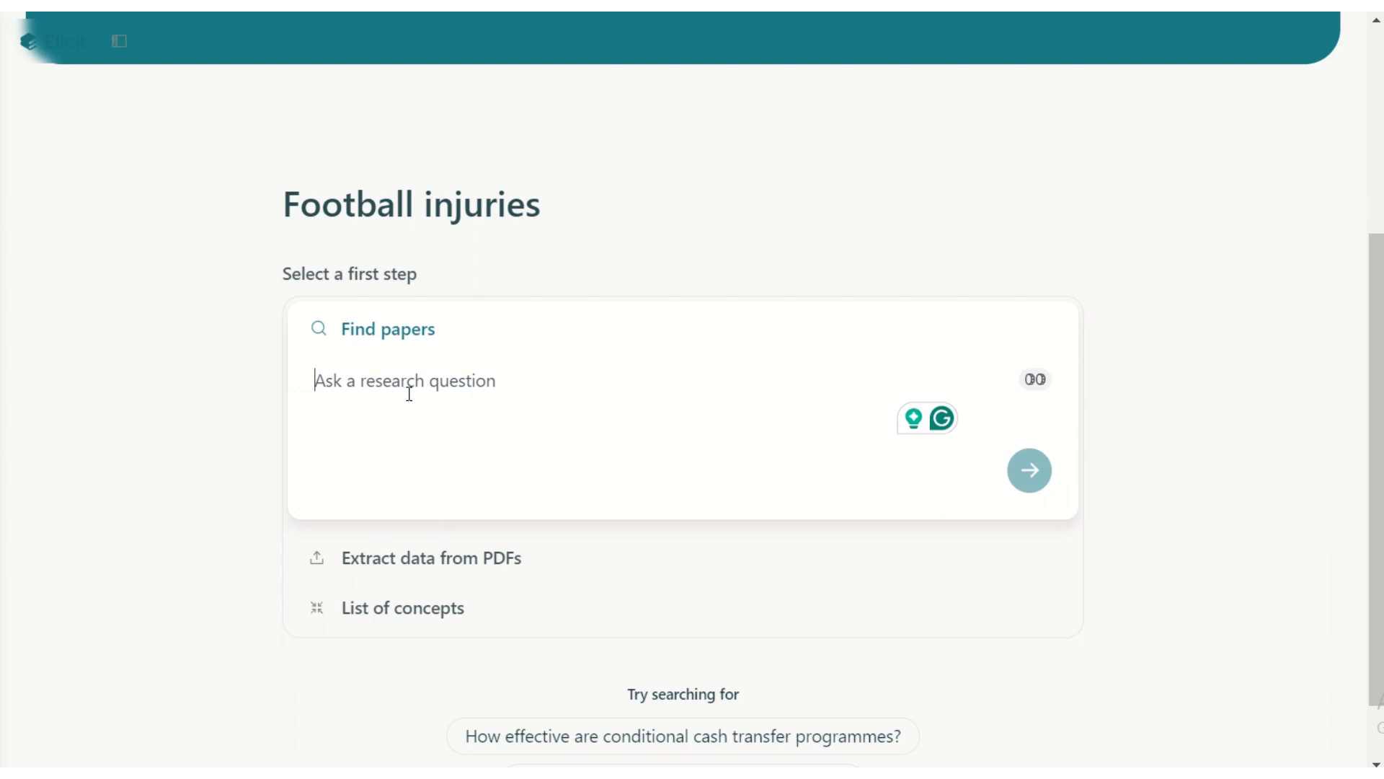
text(Foo)
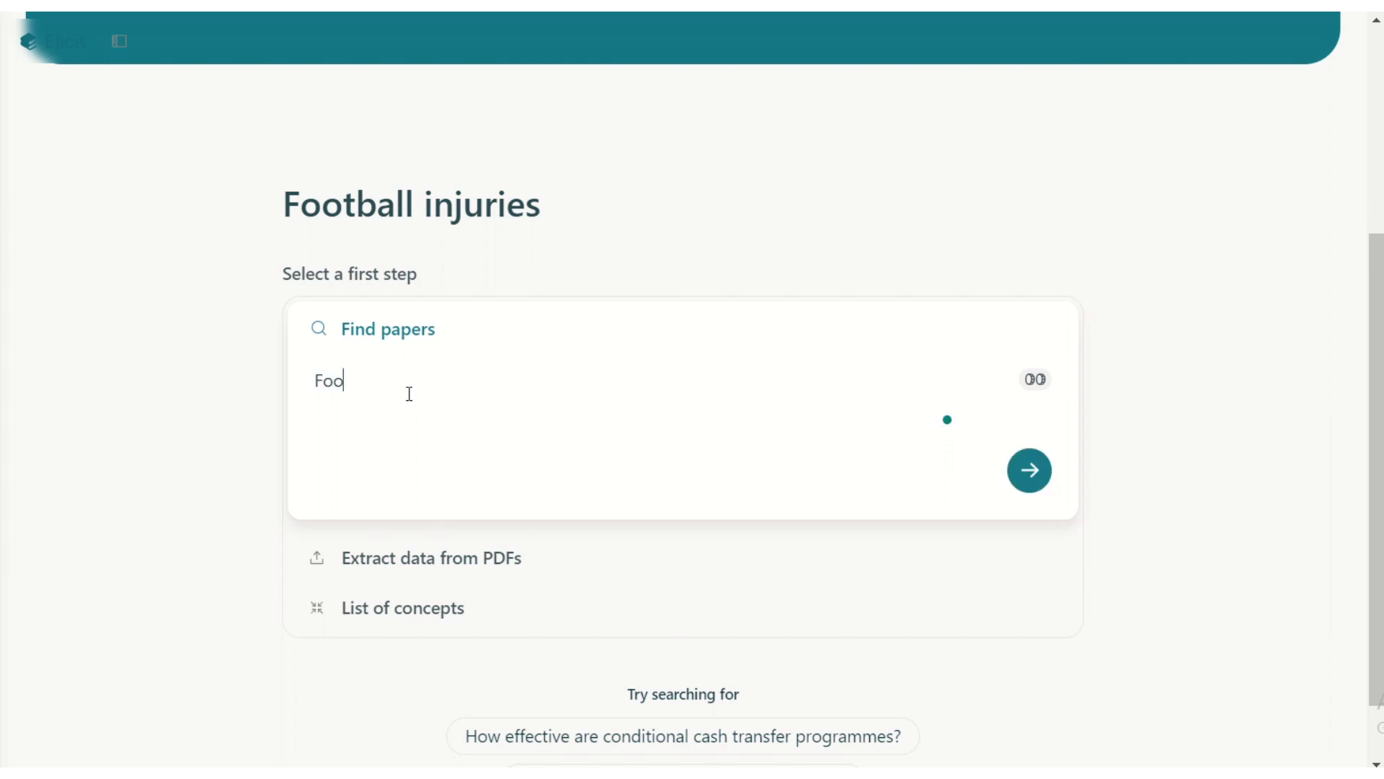
text(tball injuries in adults)
click(1030, 470)
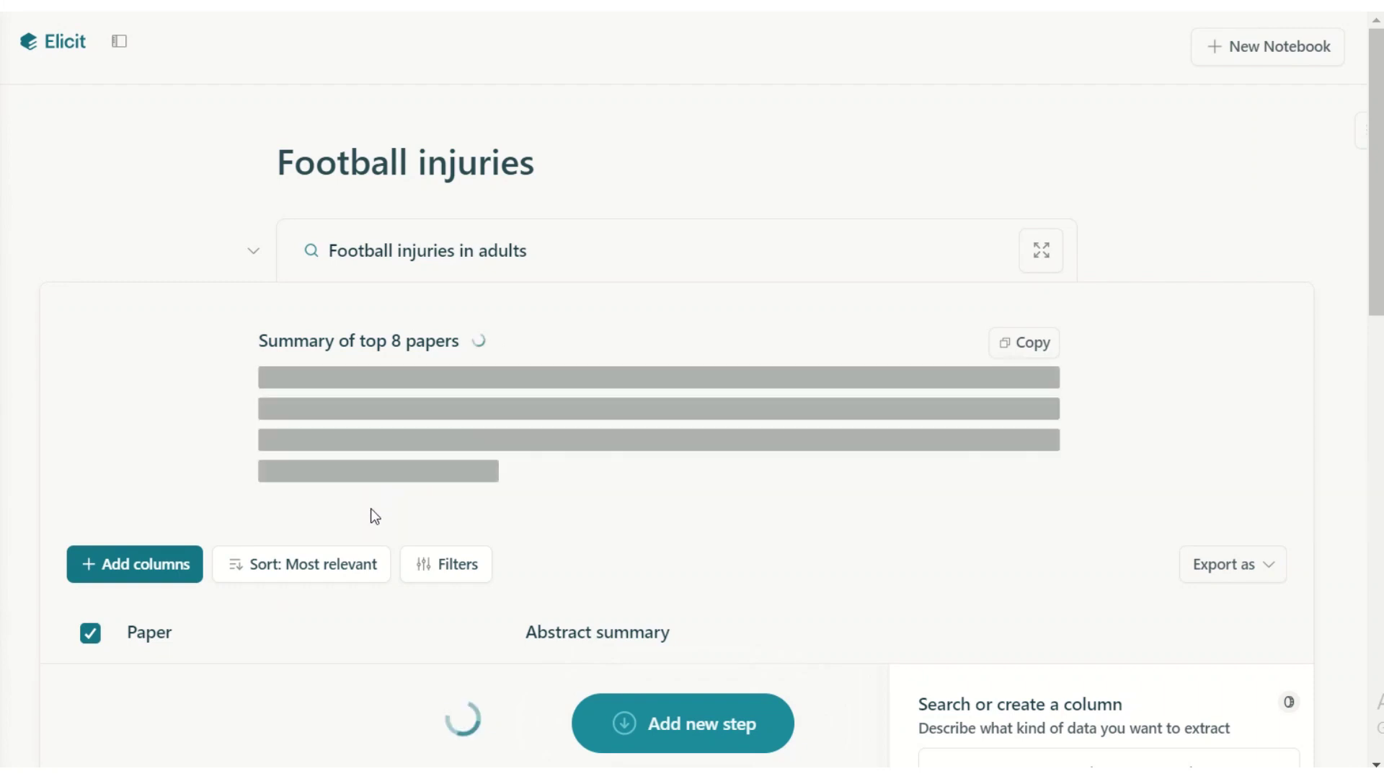
- Review the summary of the top papers and look through the list of found papers with their abstract summaries
scroll(371, 508, down, 2)
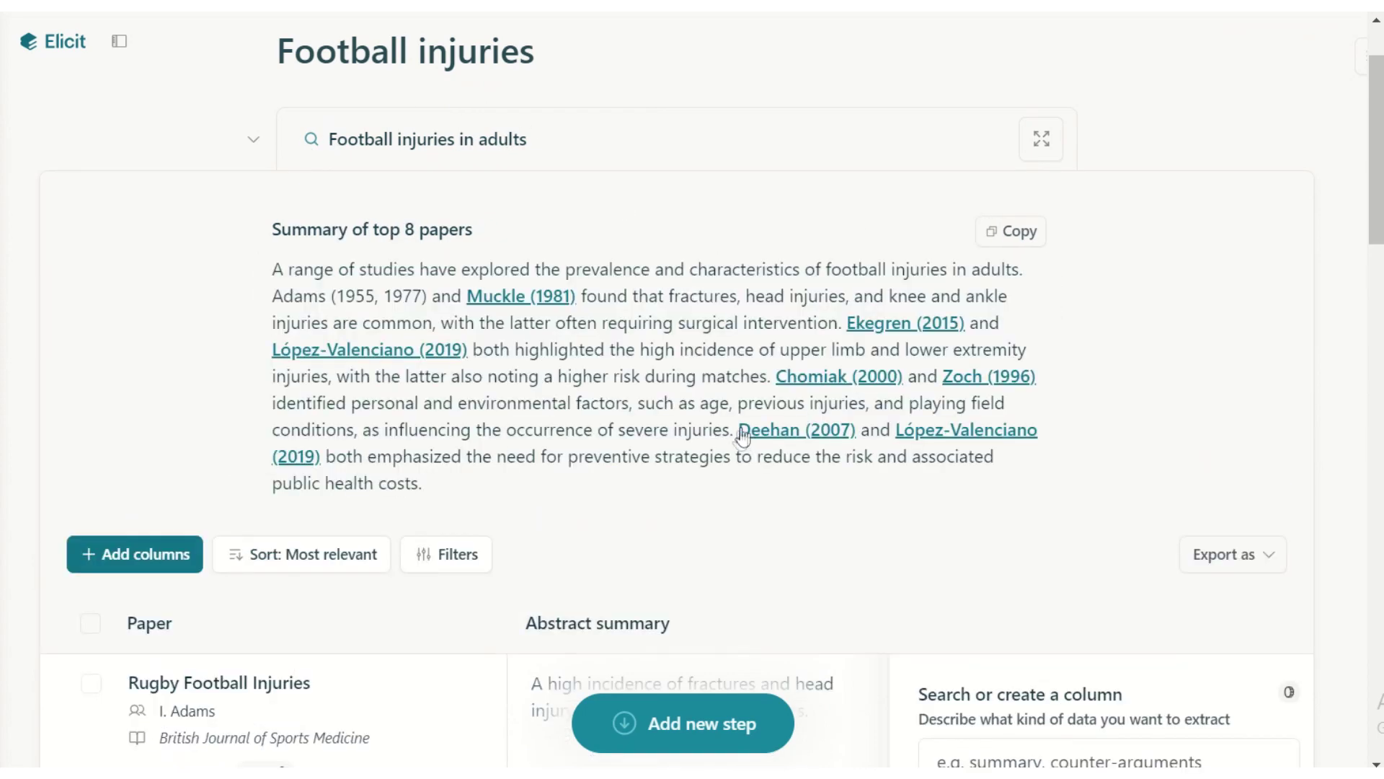
scroll(641, 447, down, 2)
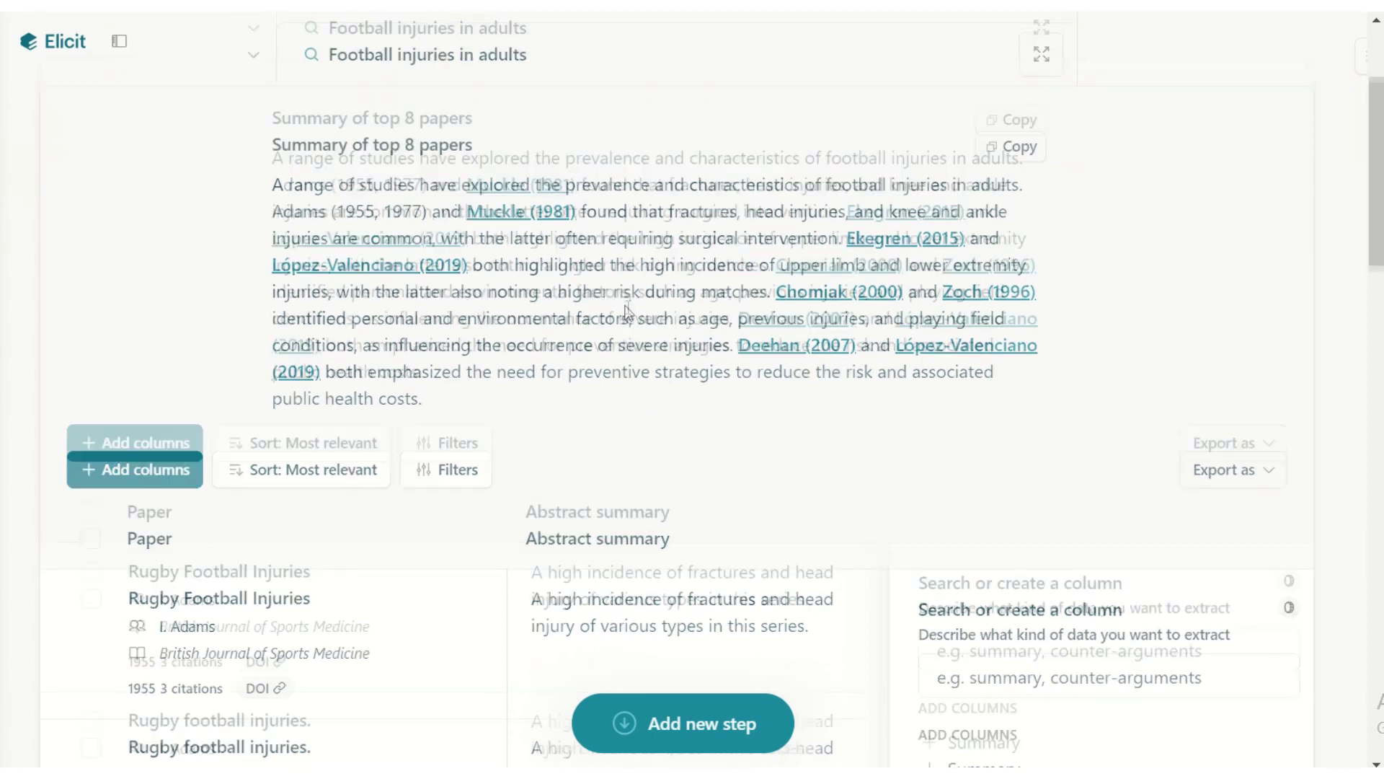
scroll(628, 314, up, 3)
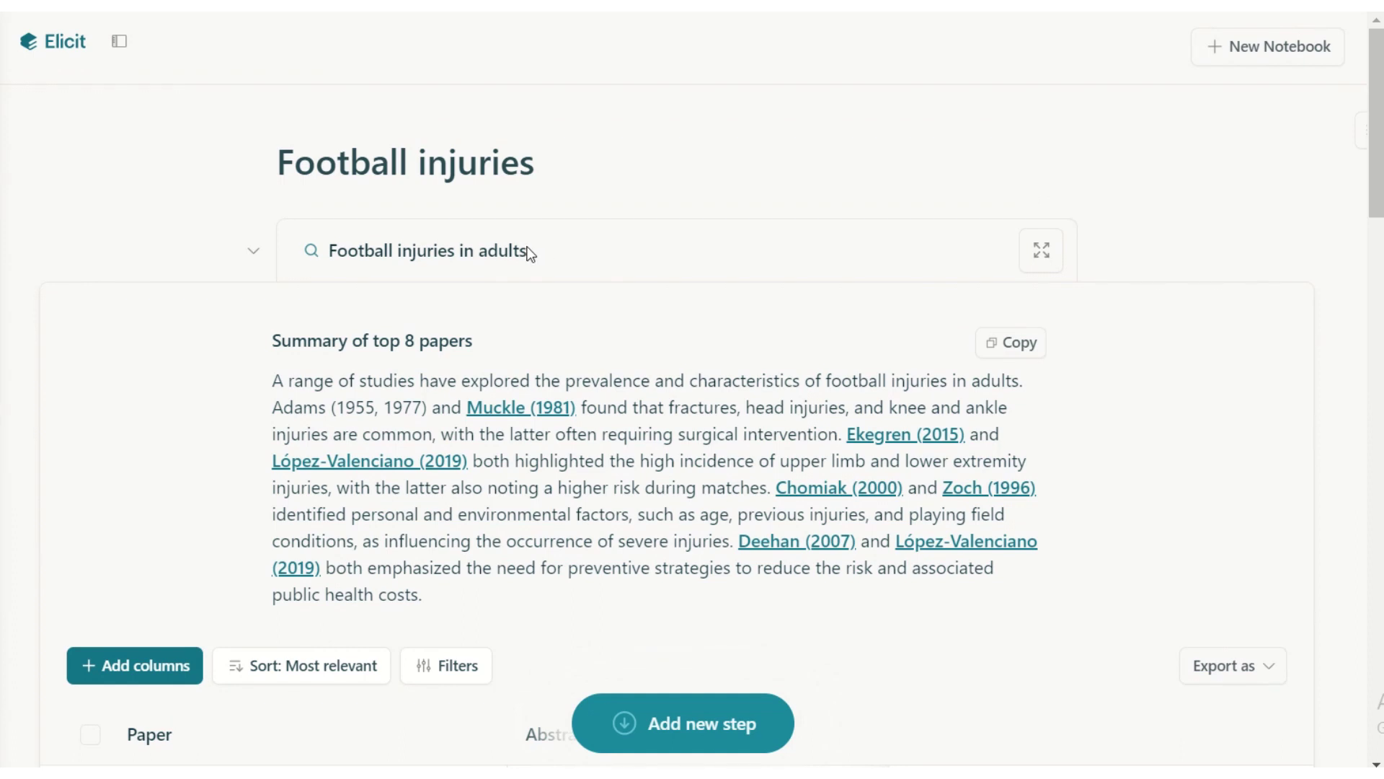
scroll(532, 253, down, 6)
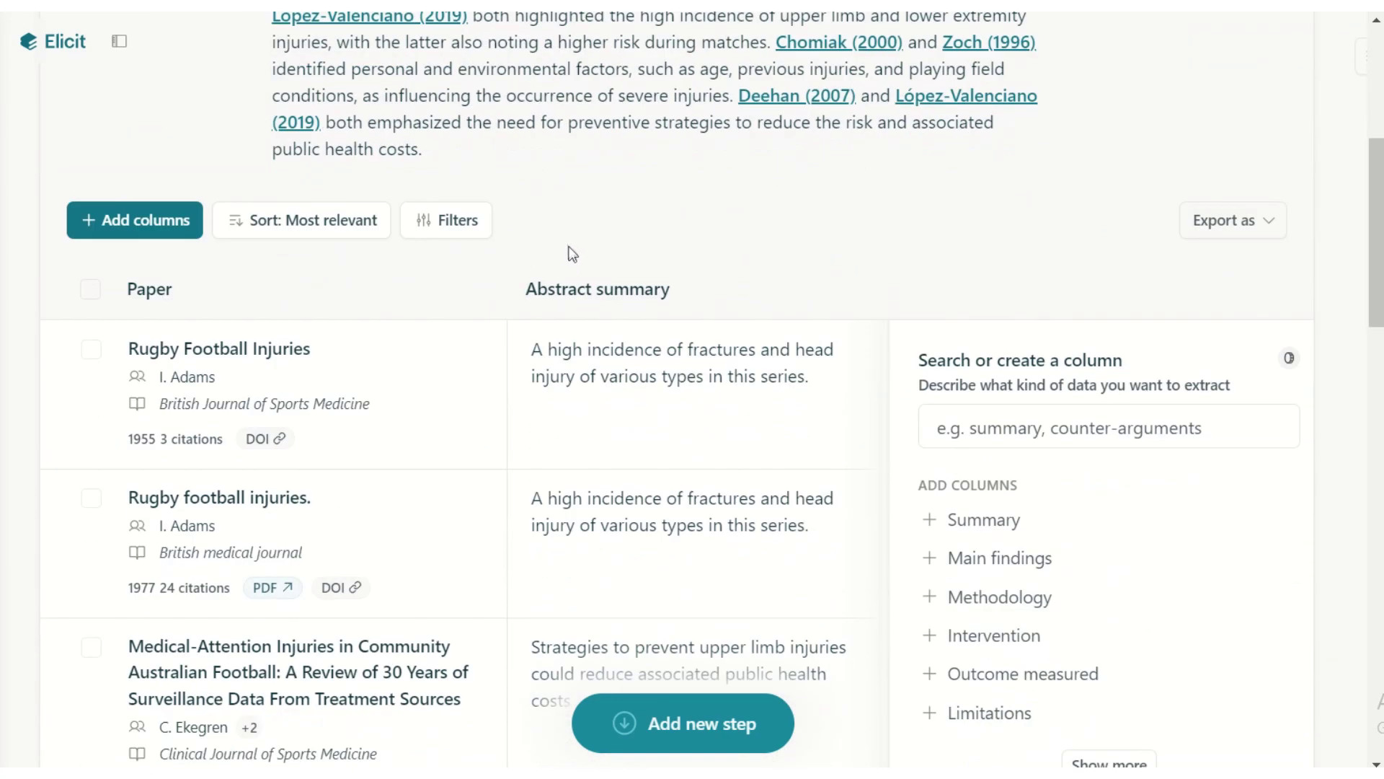
scroll(563, 250, down, 2)
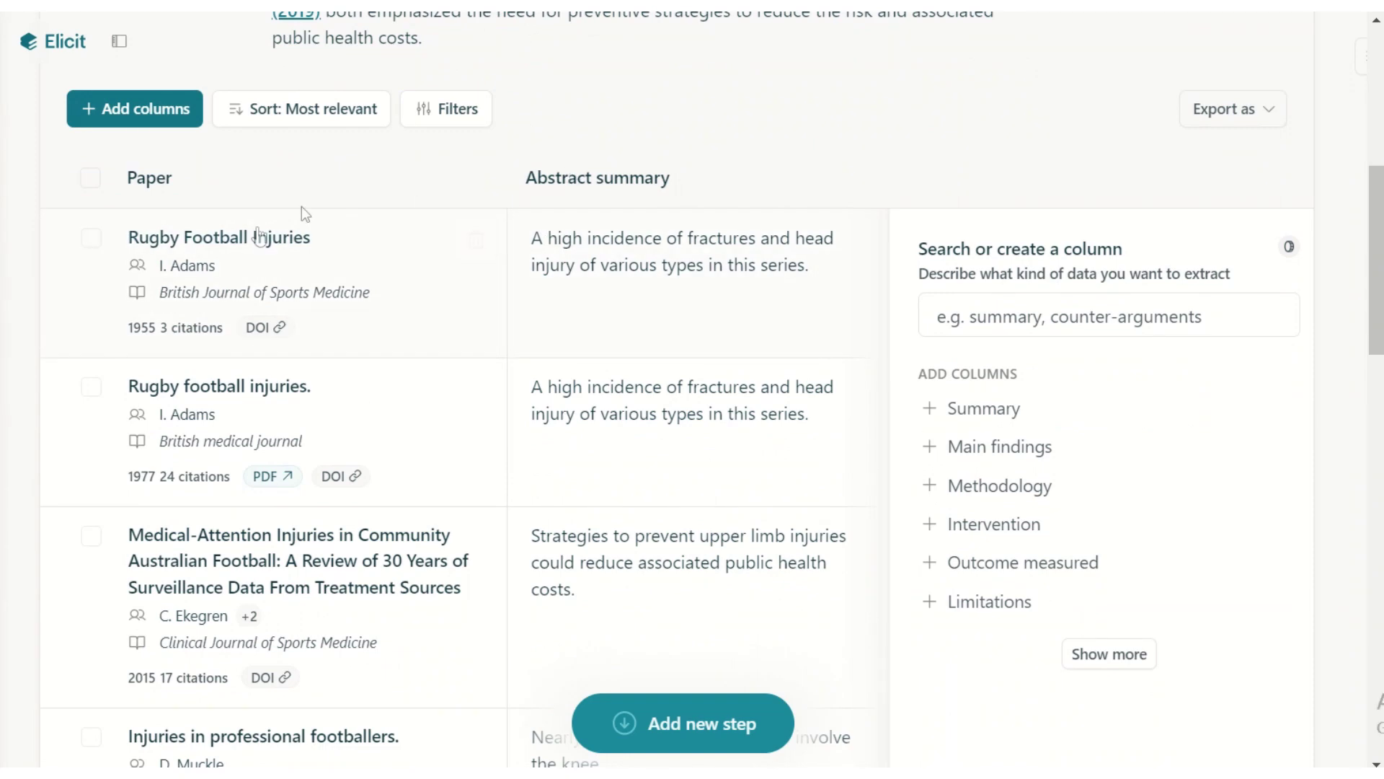
scroll(263, 284, down, 3)
scroll(261, 277, down, 4)
scroll(287, 351, down, 10)
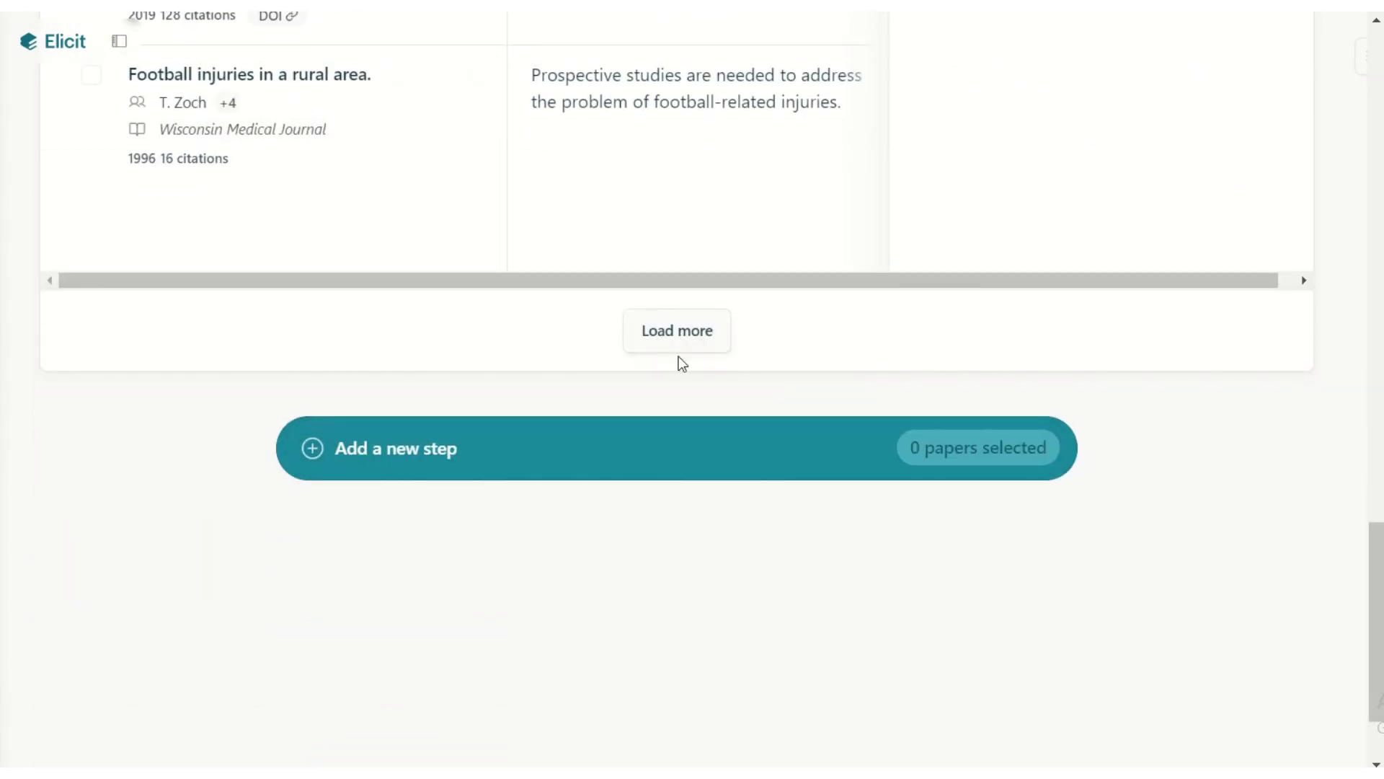
scroll(1153, 296, up, 2)
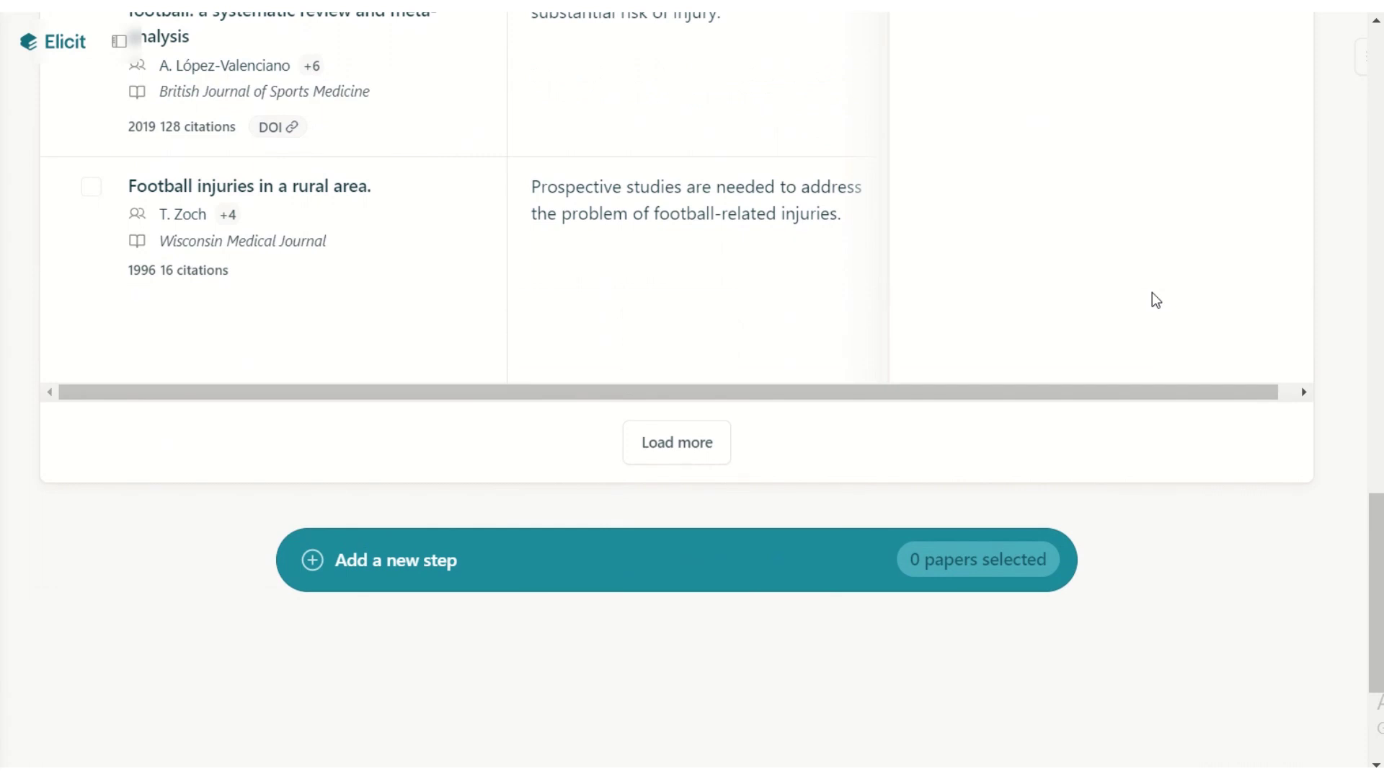
scroll(1151, 297, up, 12)
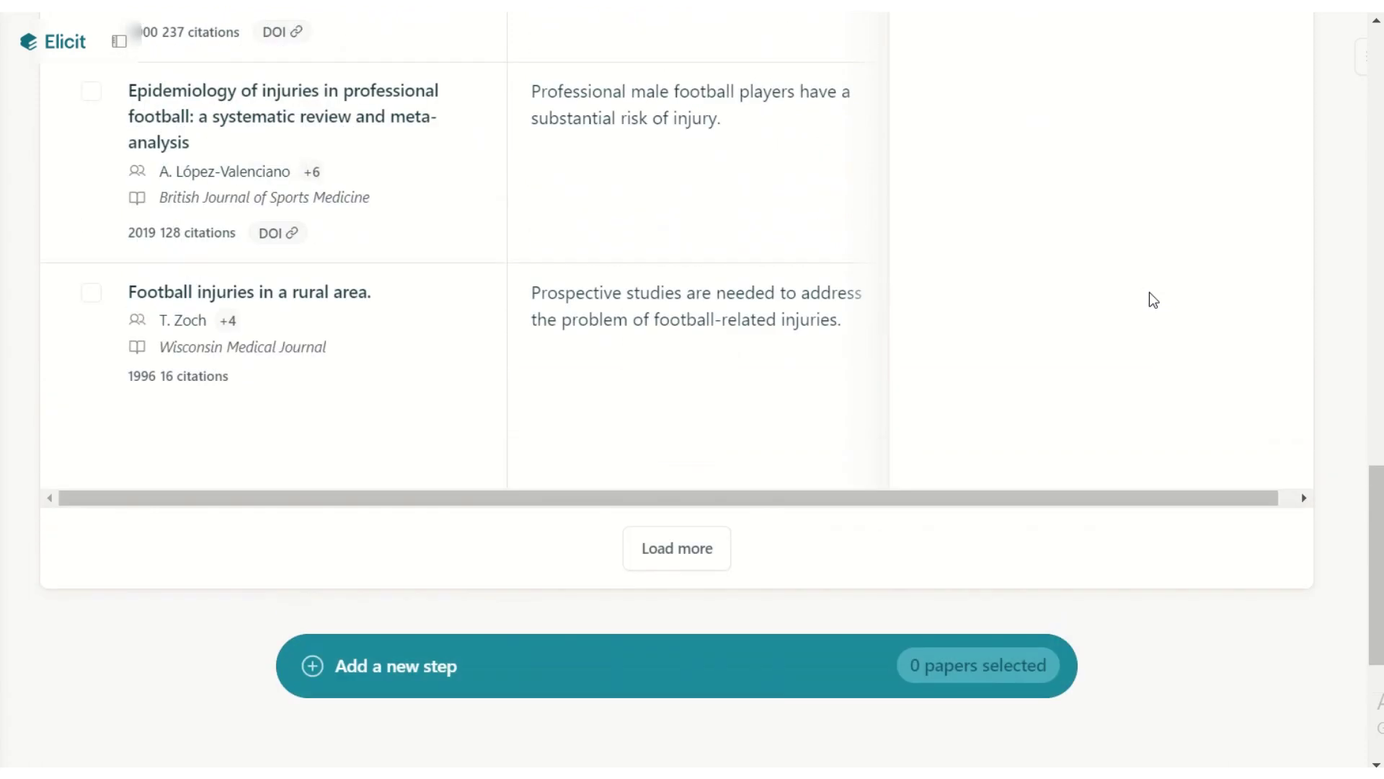
scroll(1149, 292, up, 3)
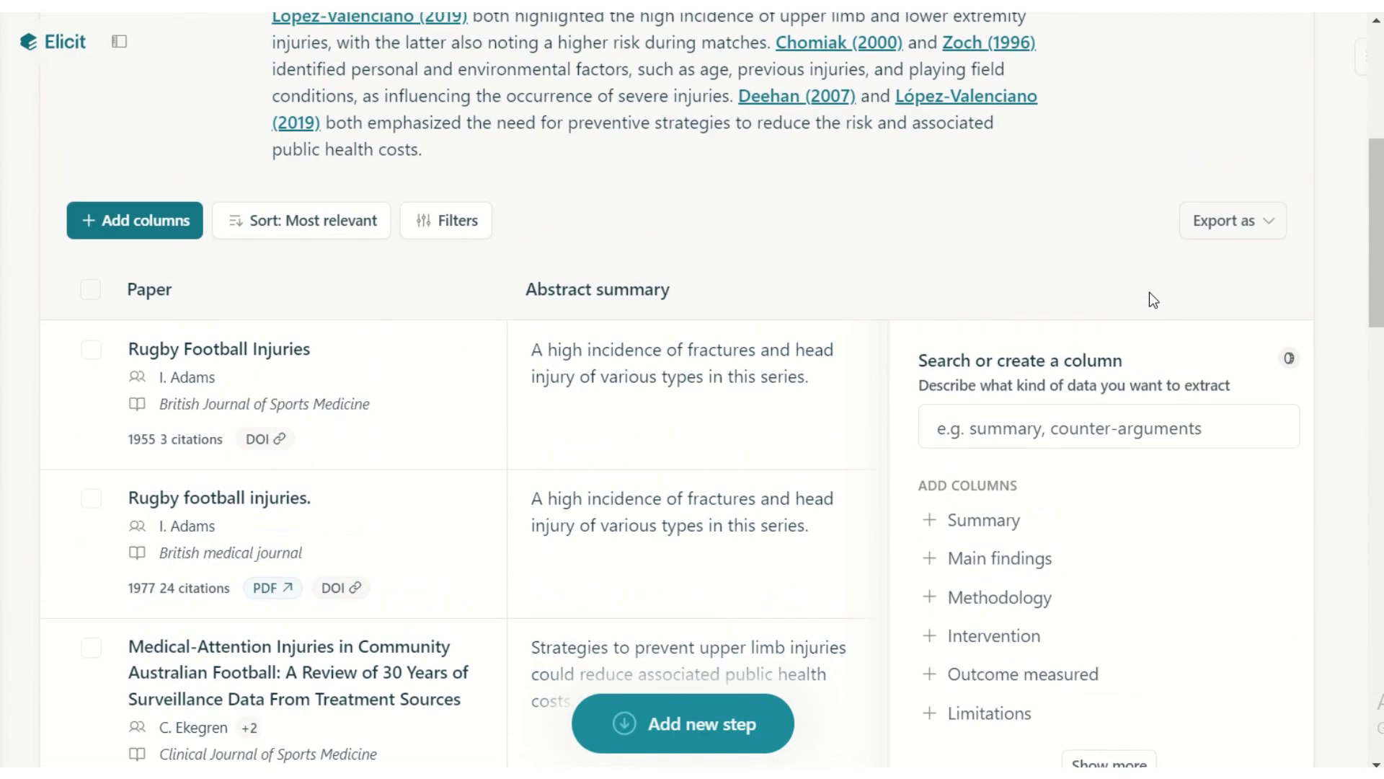
- Expand the list of suggested columns beside the papers table and look through all the available data types
scroll(1149, 294, down, 3)
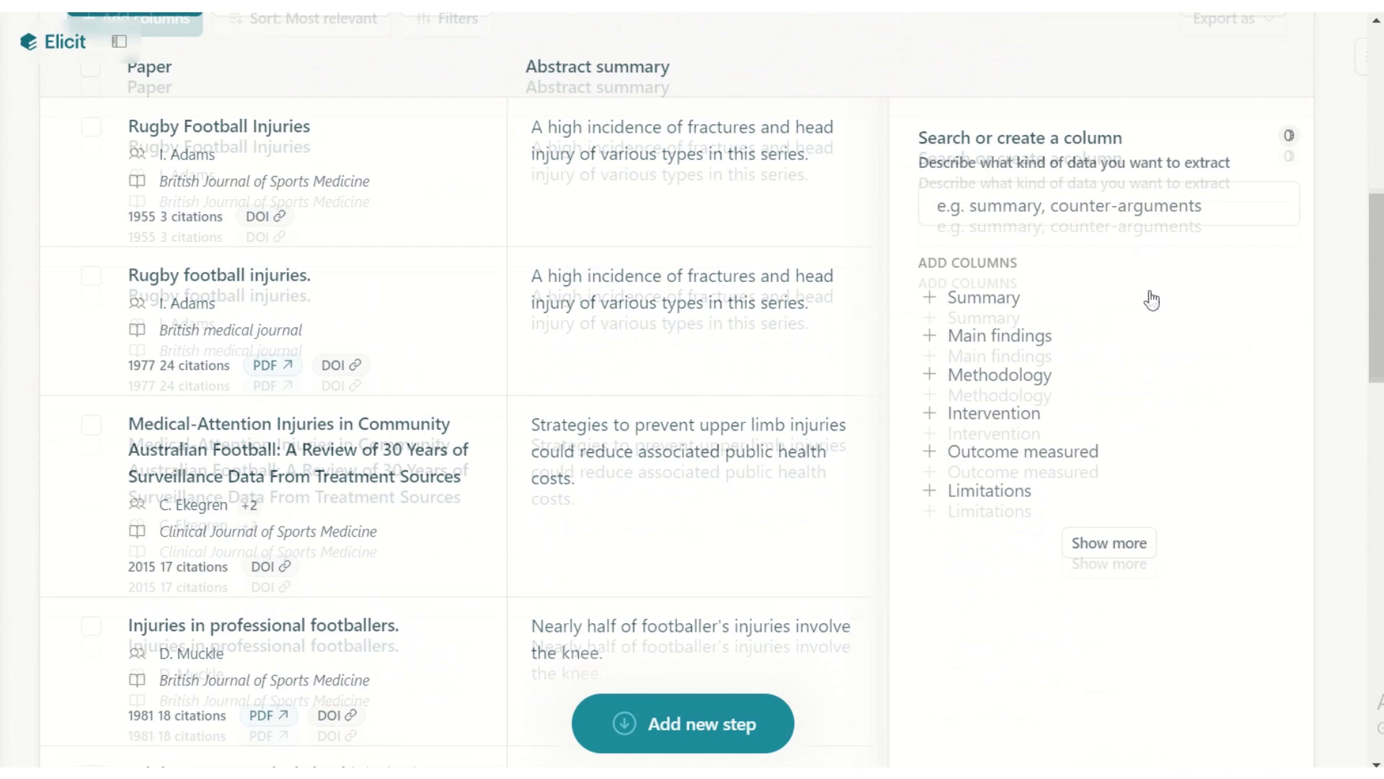
click(1111, 543)
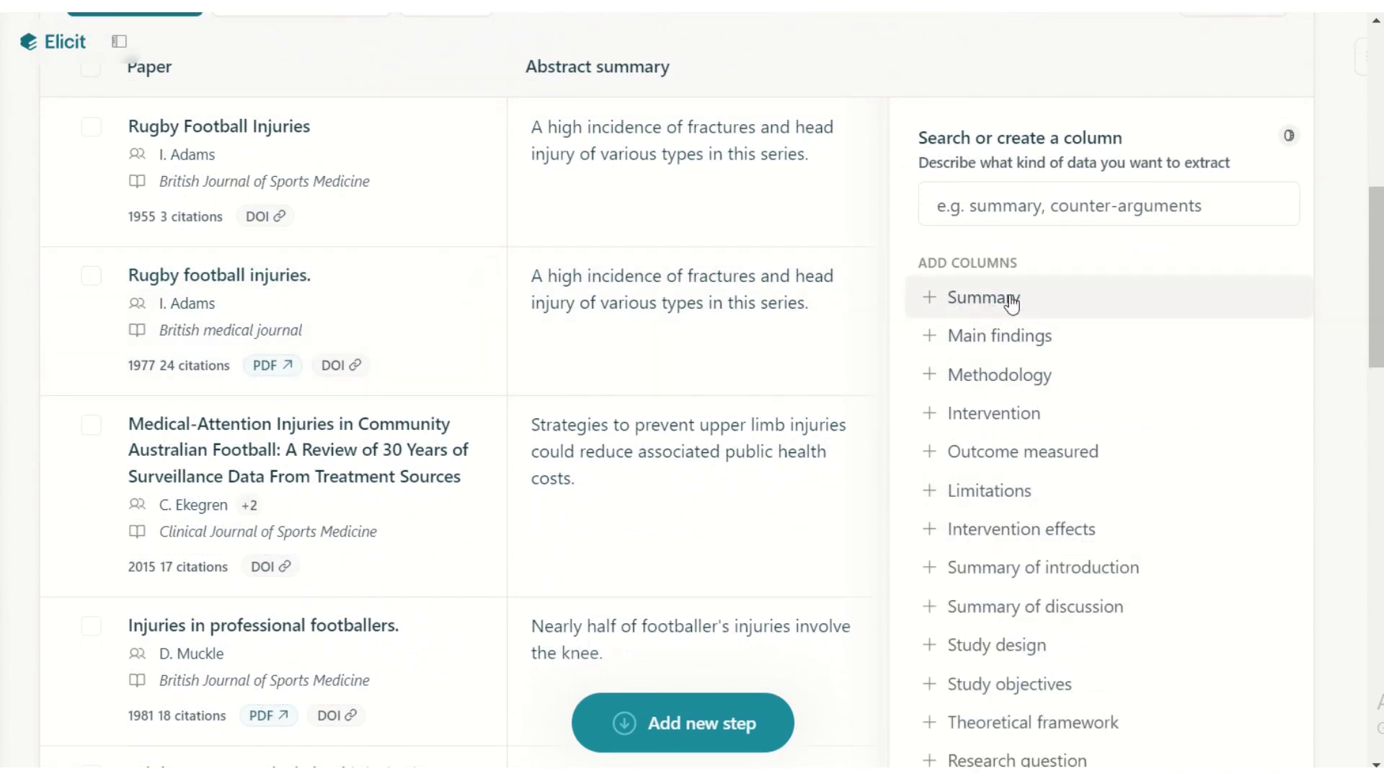
scroll(1007, 303, down, 3)
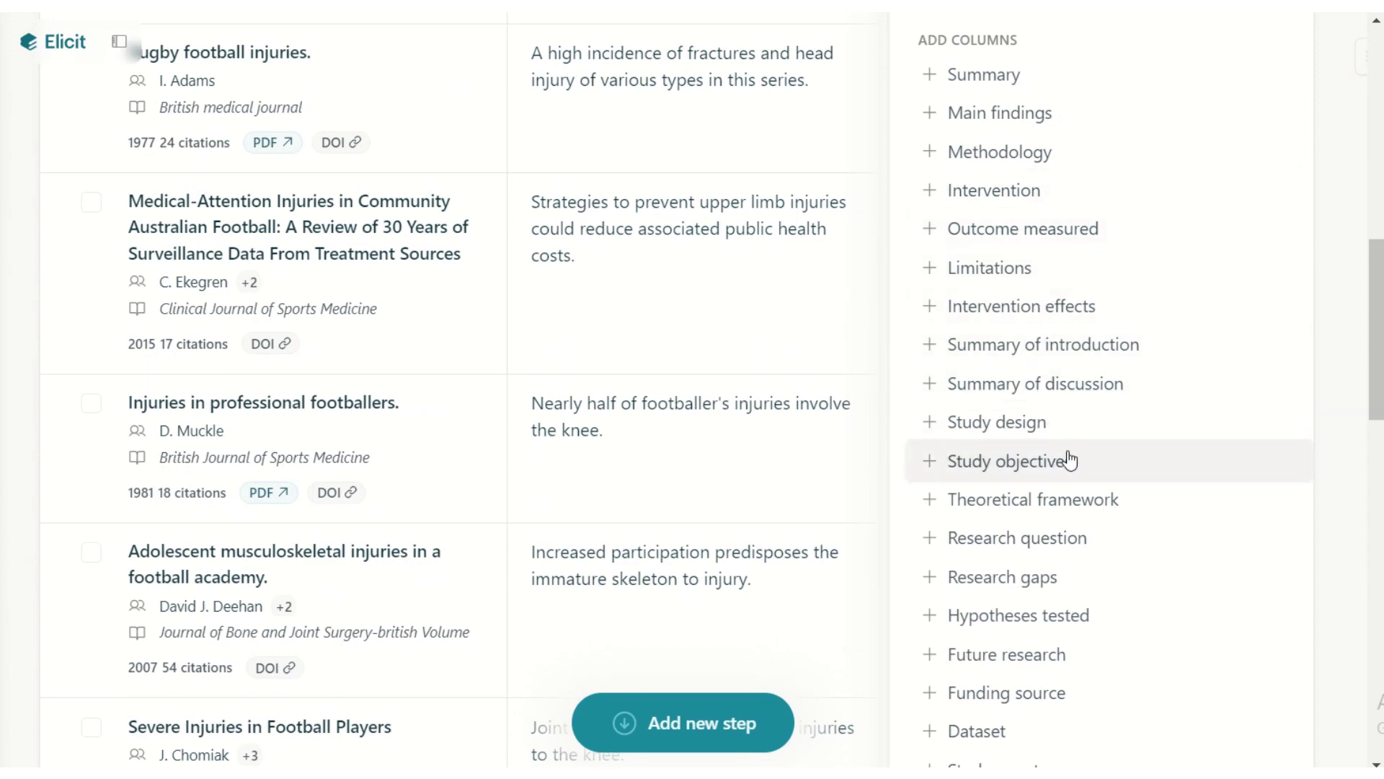
scroll(1071, 460, down, 3)
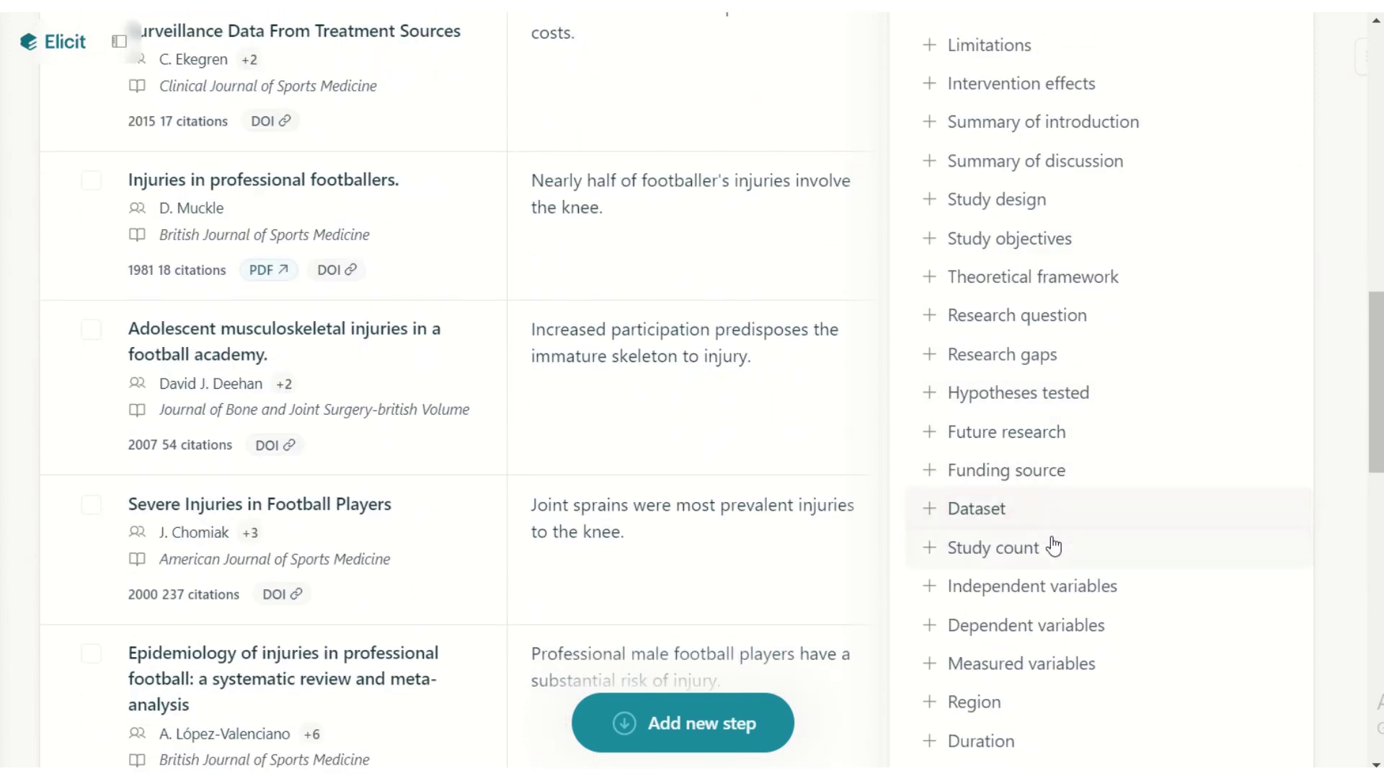
scroll(1020, 642, down, 3)
scroll(1020, 642, down, 3)
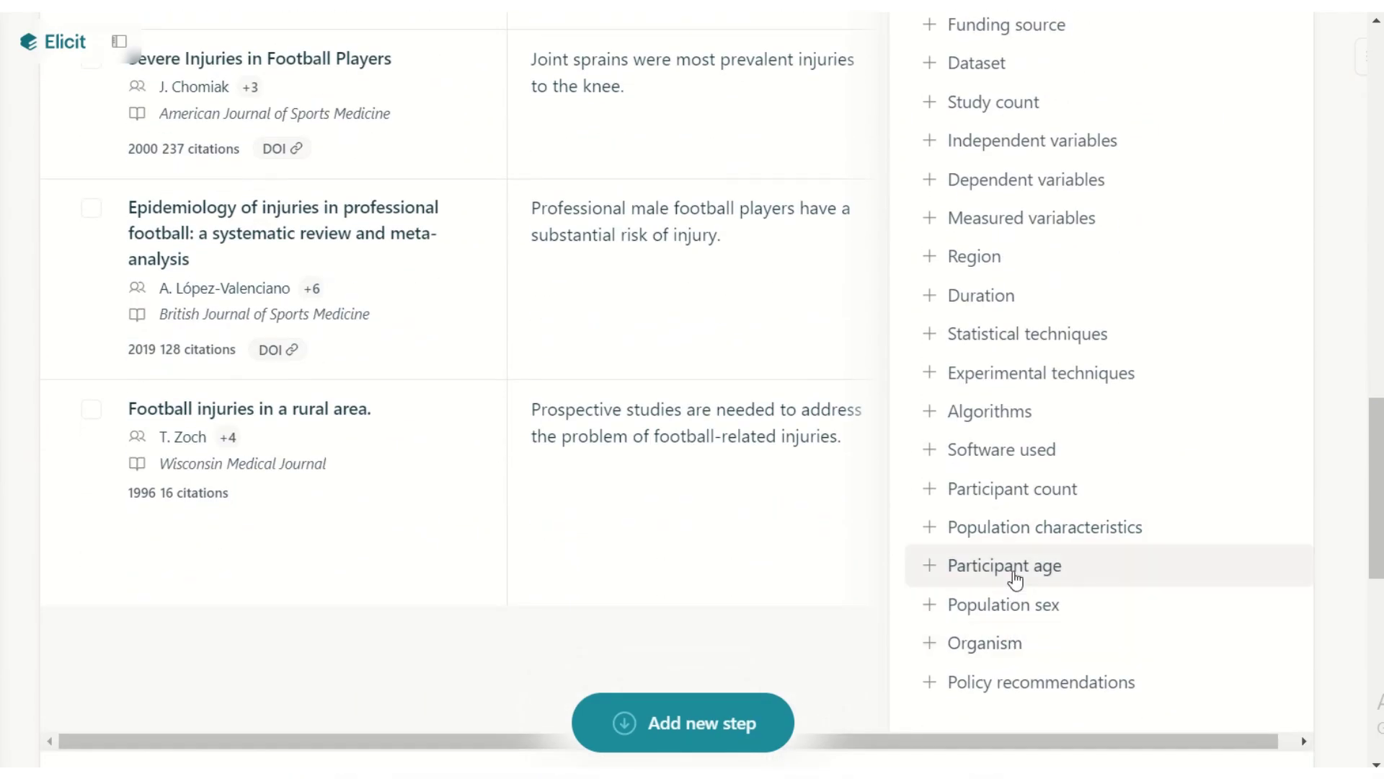
scroll(1016, 576, up, 9)
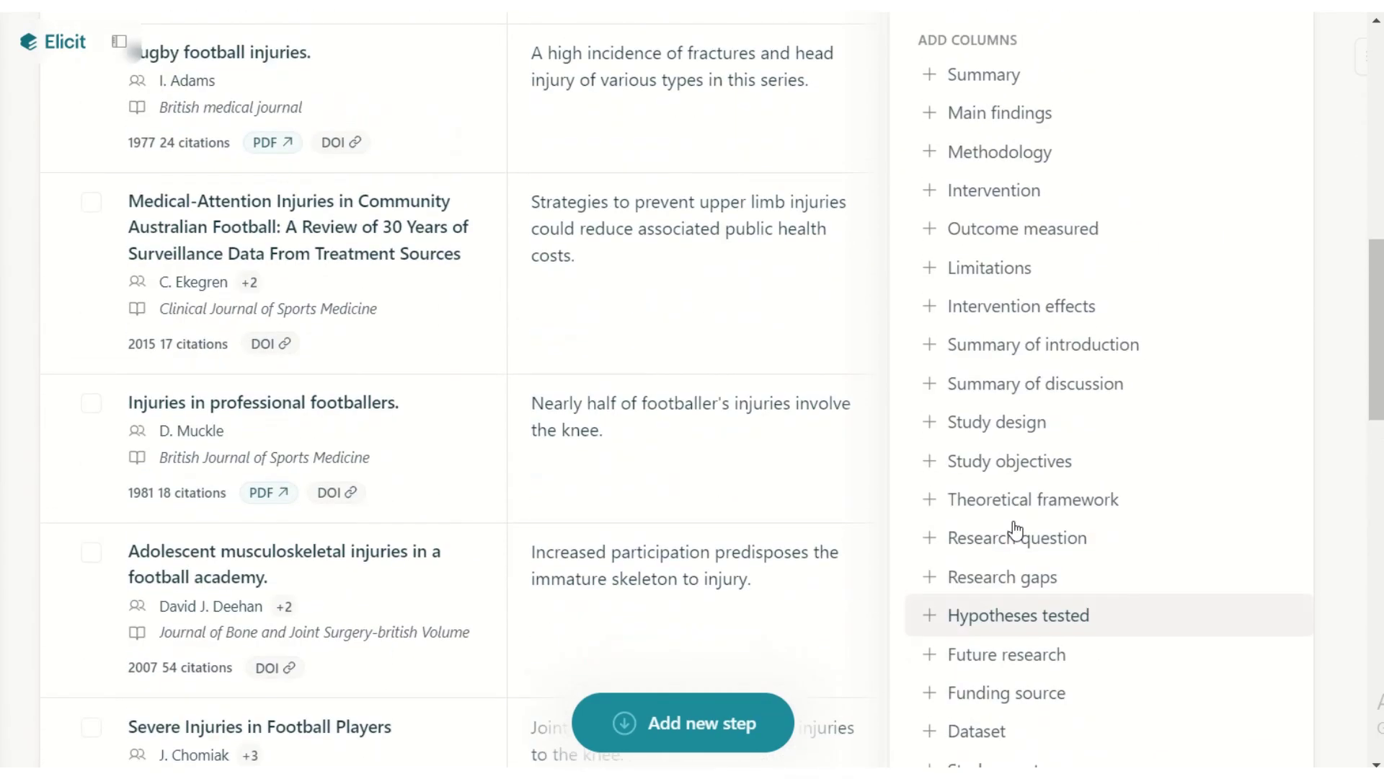
scroll(1017, 531, up, 5)
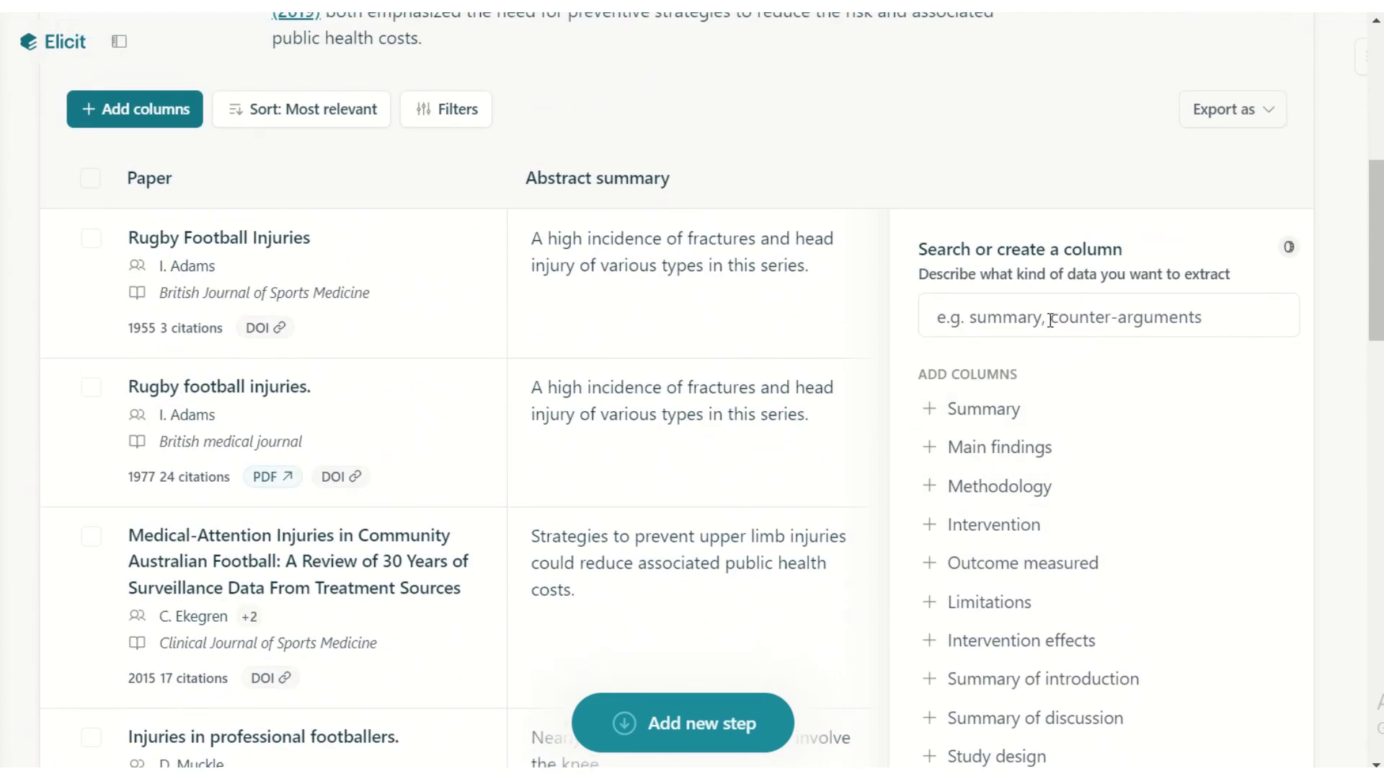
- Start a custom column named "Injury definition" for the papers table
click(1051, 320)
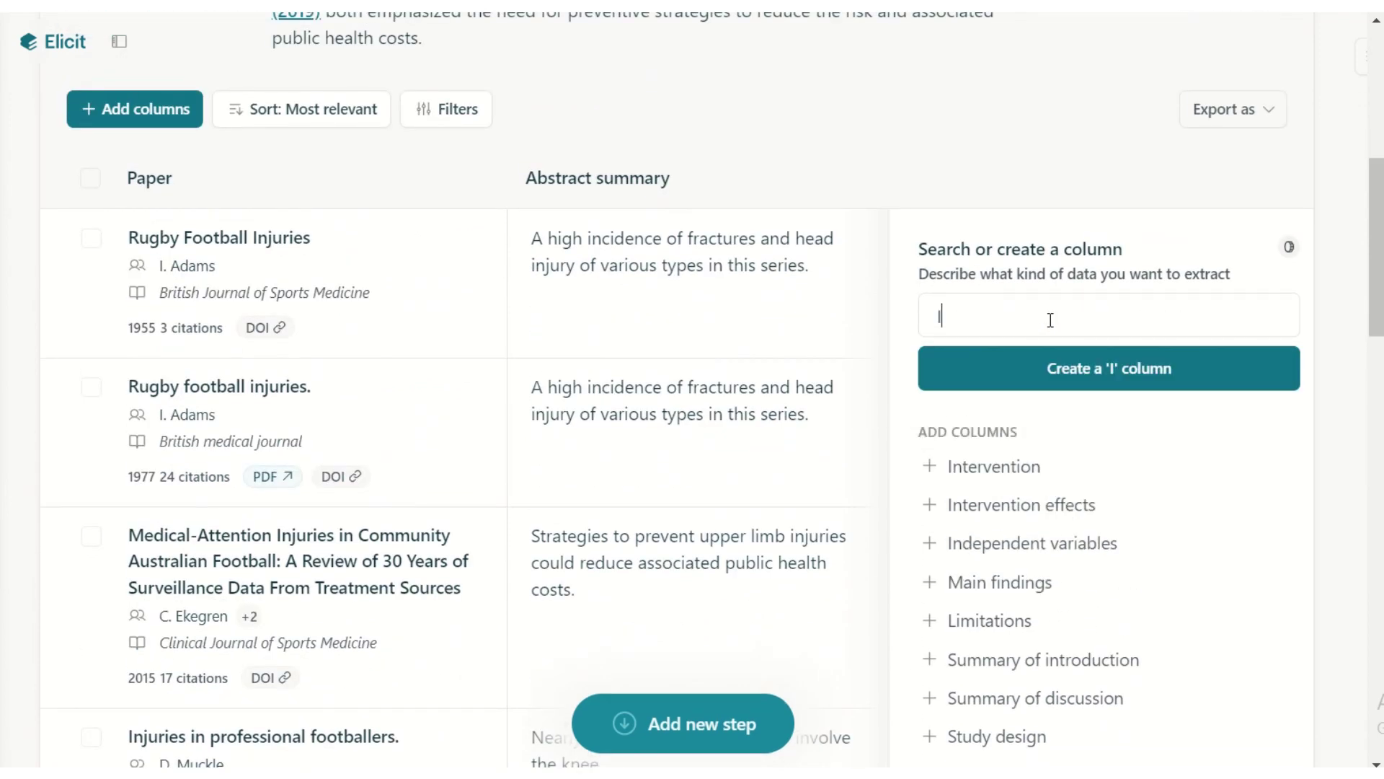
text(Injury de)
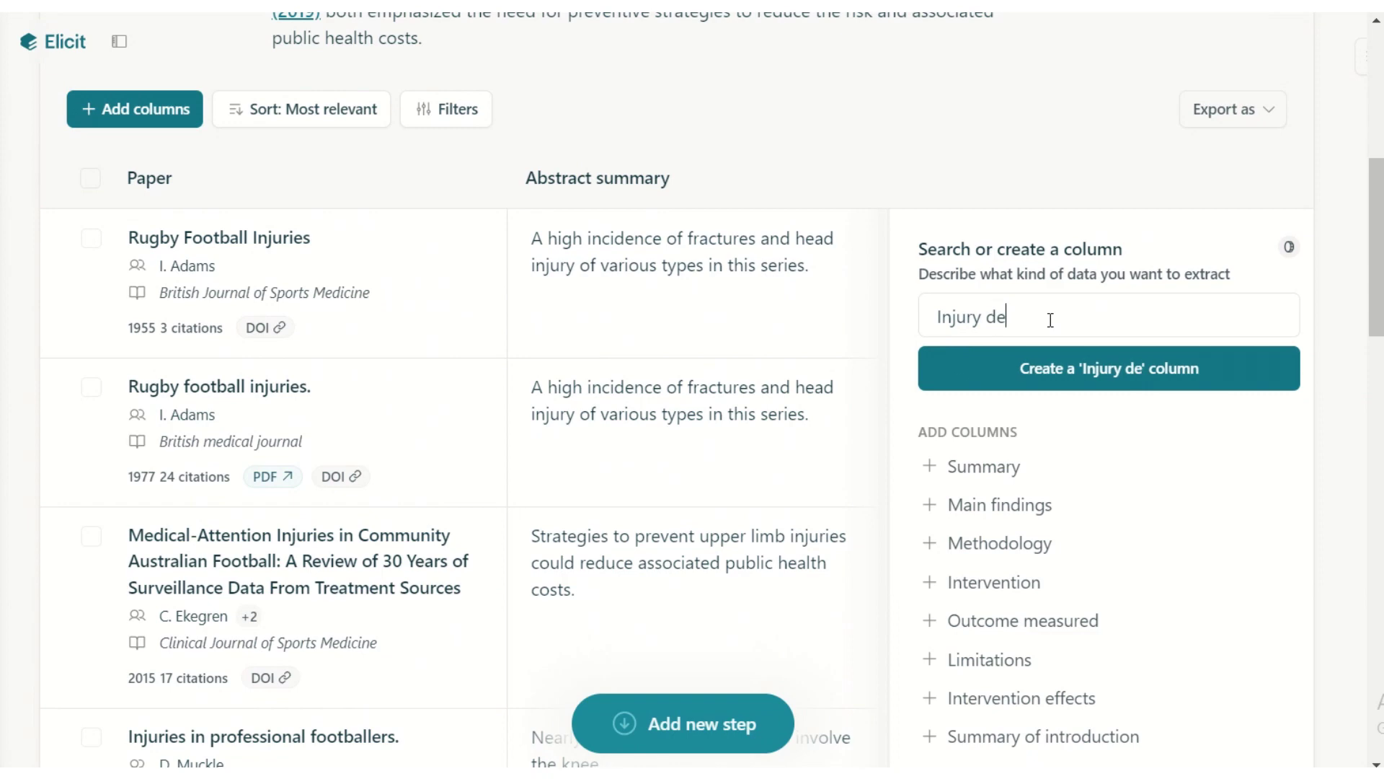
text(finition)
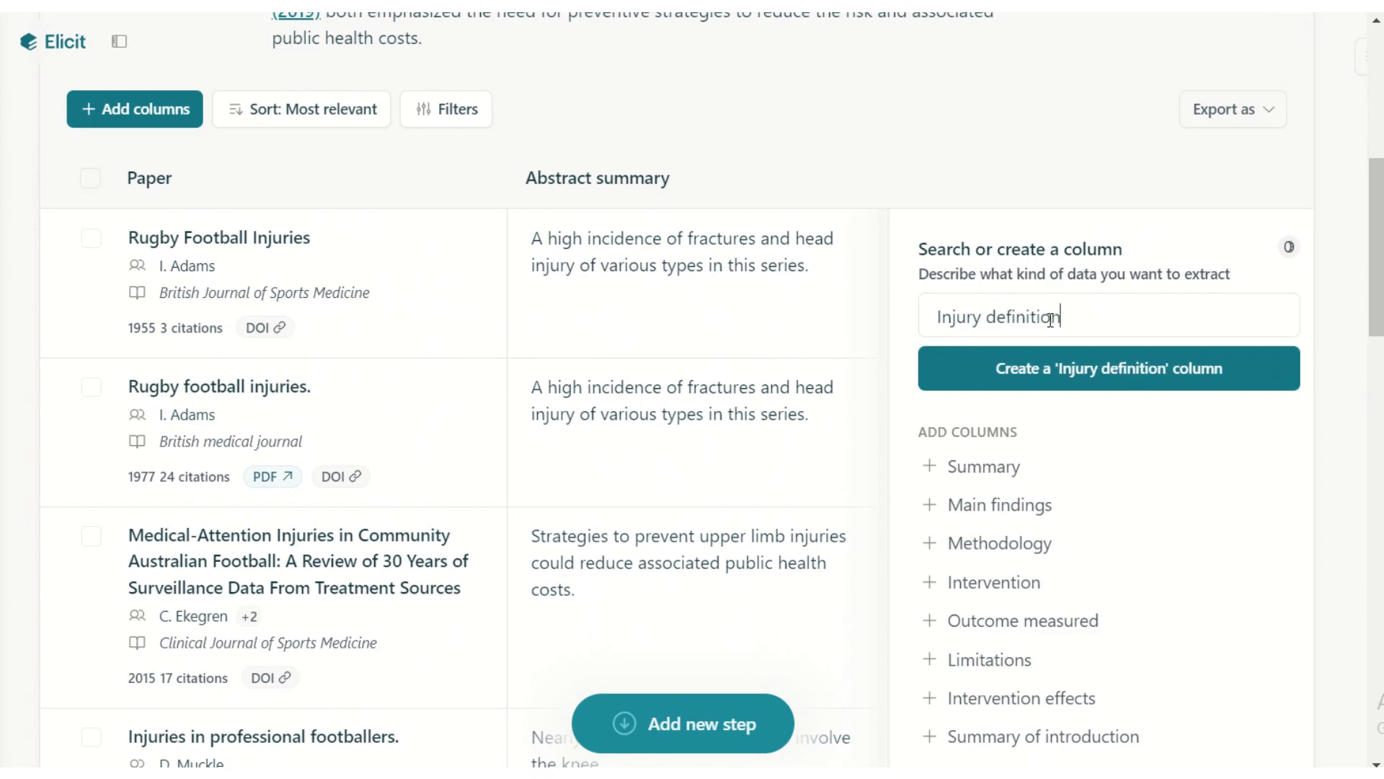
click(1081, 371)
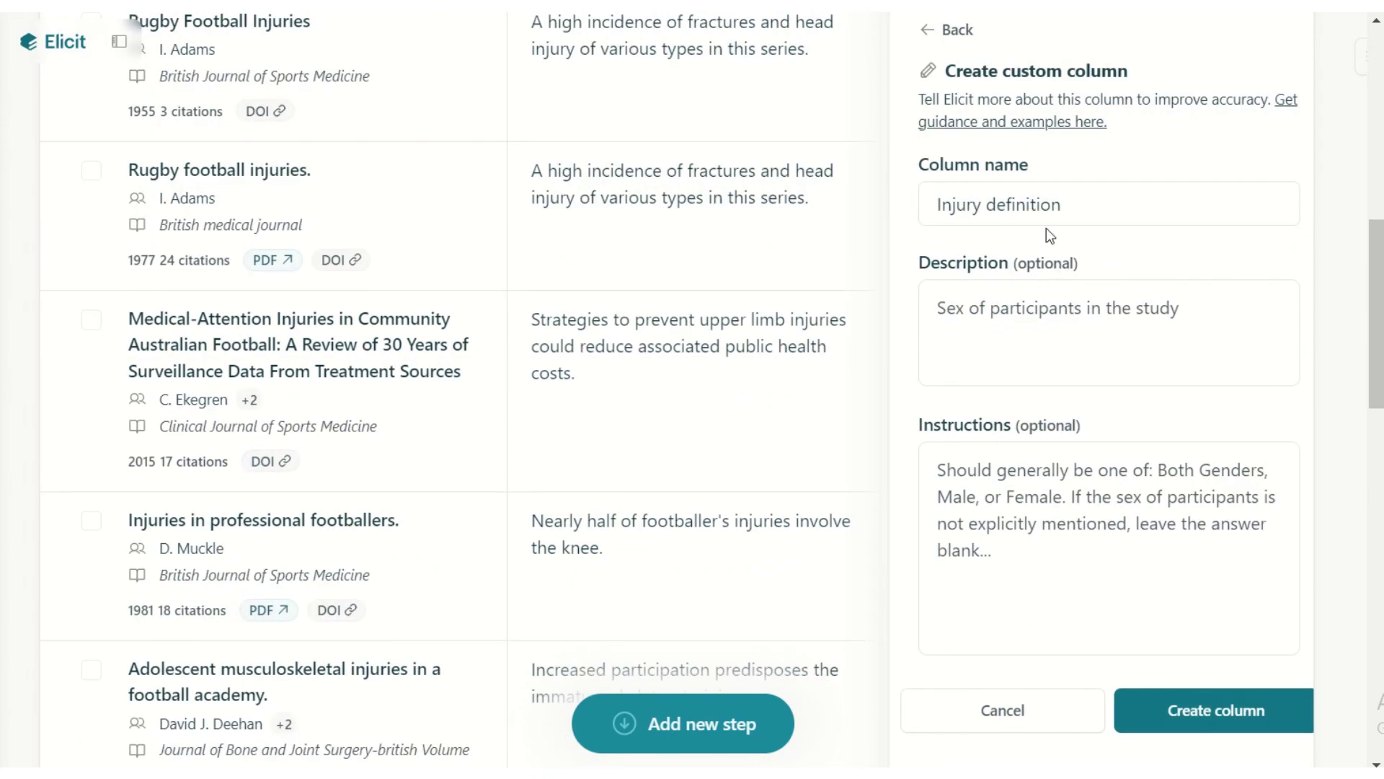
- Describe the custom column as "injury definition, how injury was defined" and create it
click(1063, 334)
text(in)
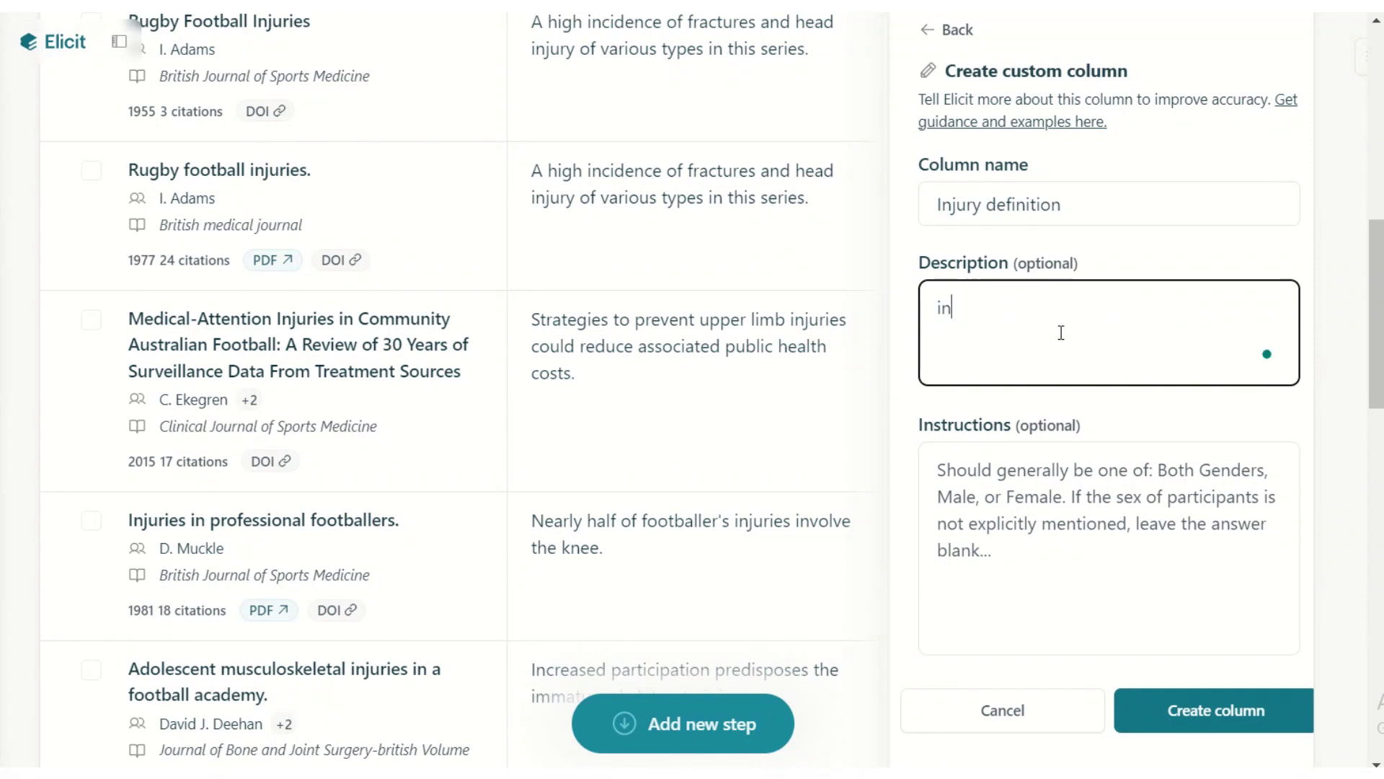
text(jury definition,)
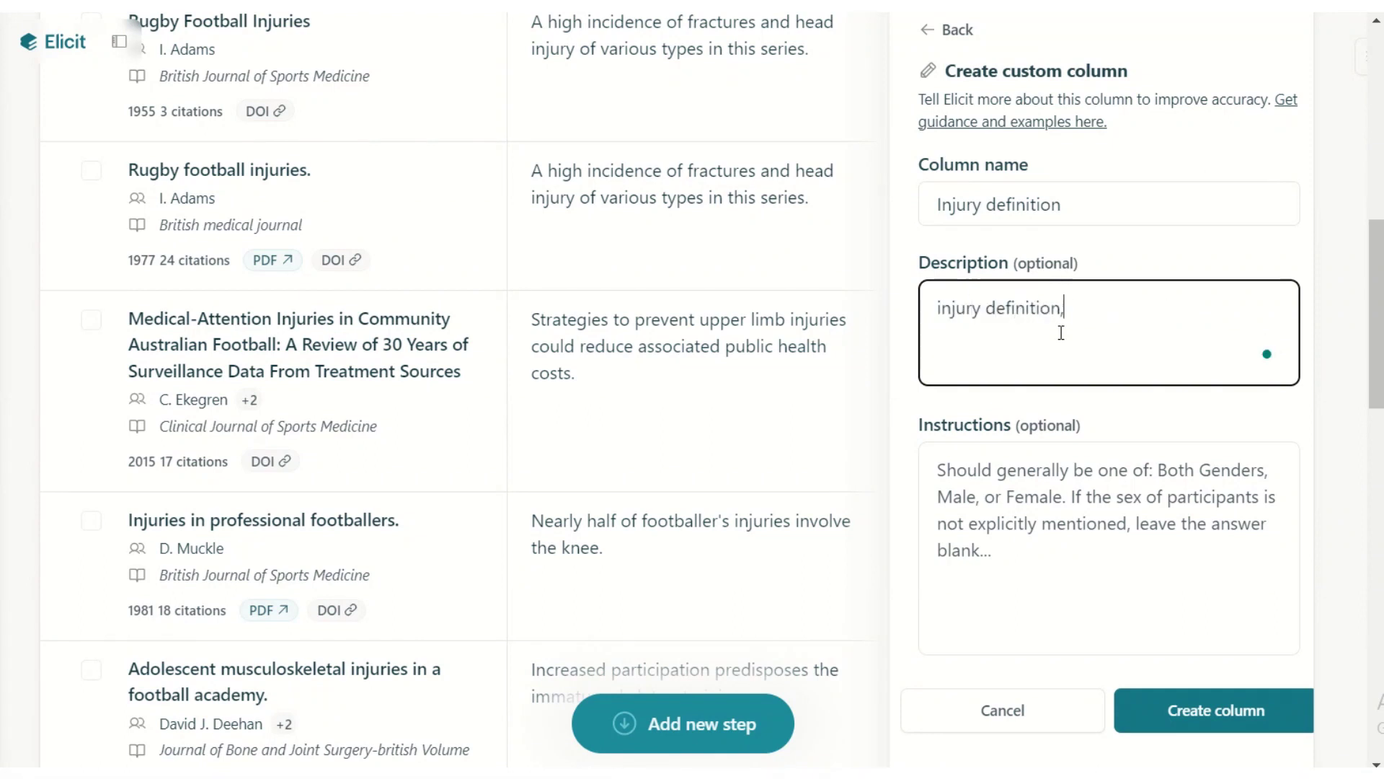
text( how injury was defined)
click(1204, 710)
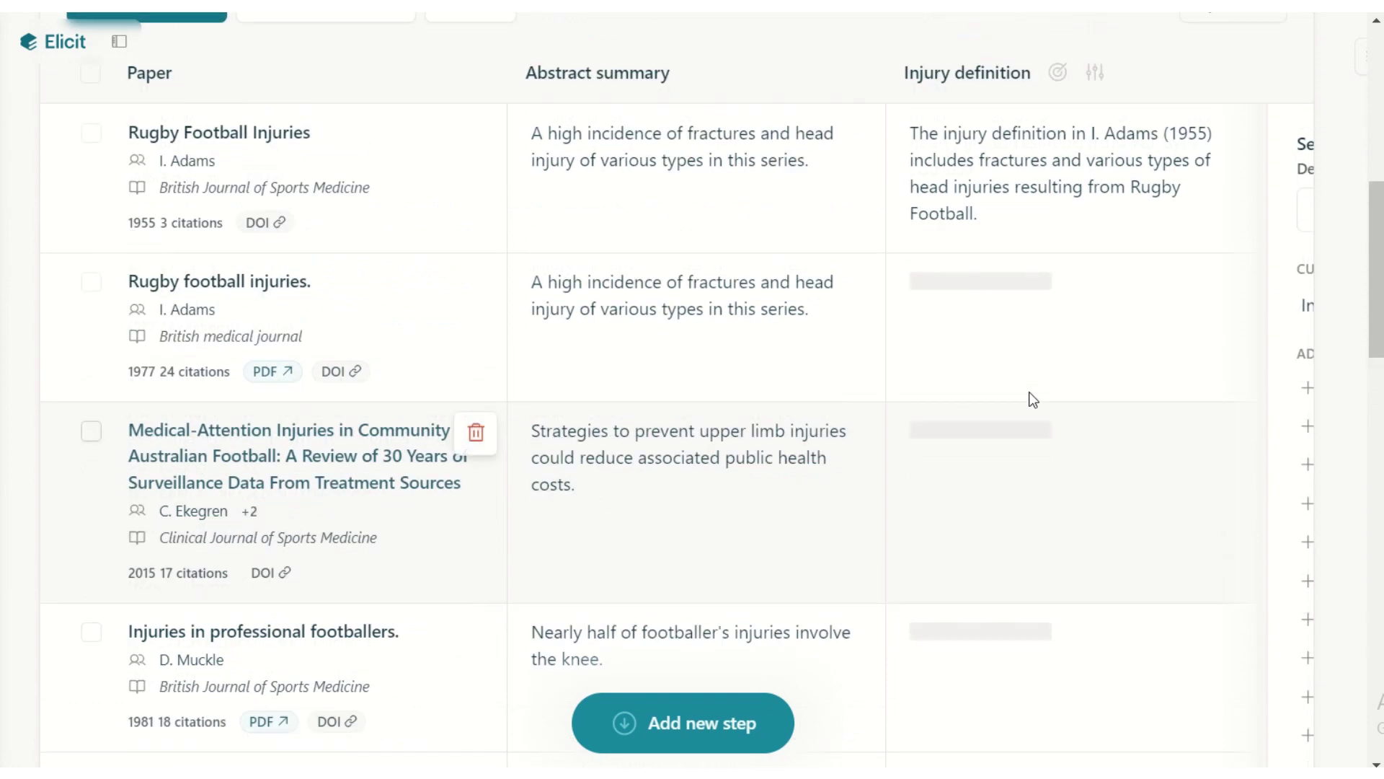
- Examine the extracted injury definitions for each paper in the new column
scroll(1033, 400, up, 2)
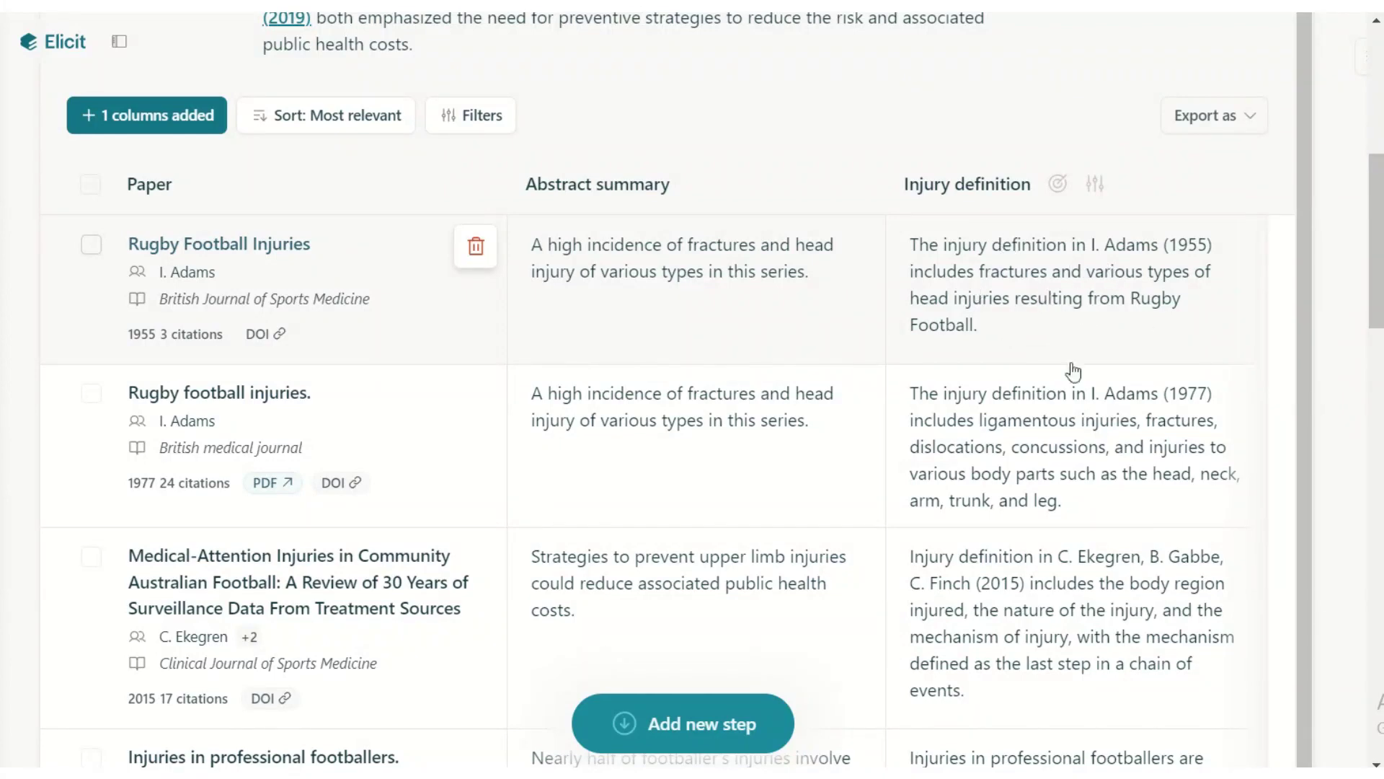
scroll(1078, 404, down, 1)
scroll(1080, 418, down, 2)
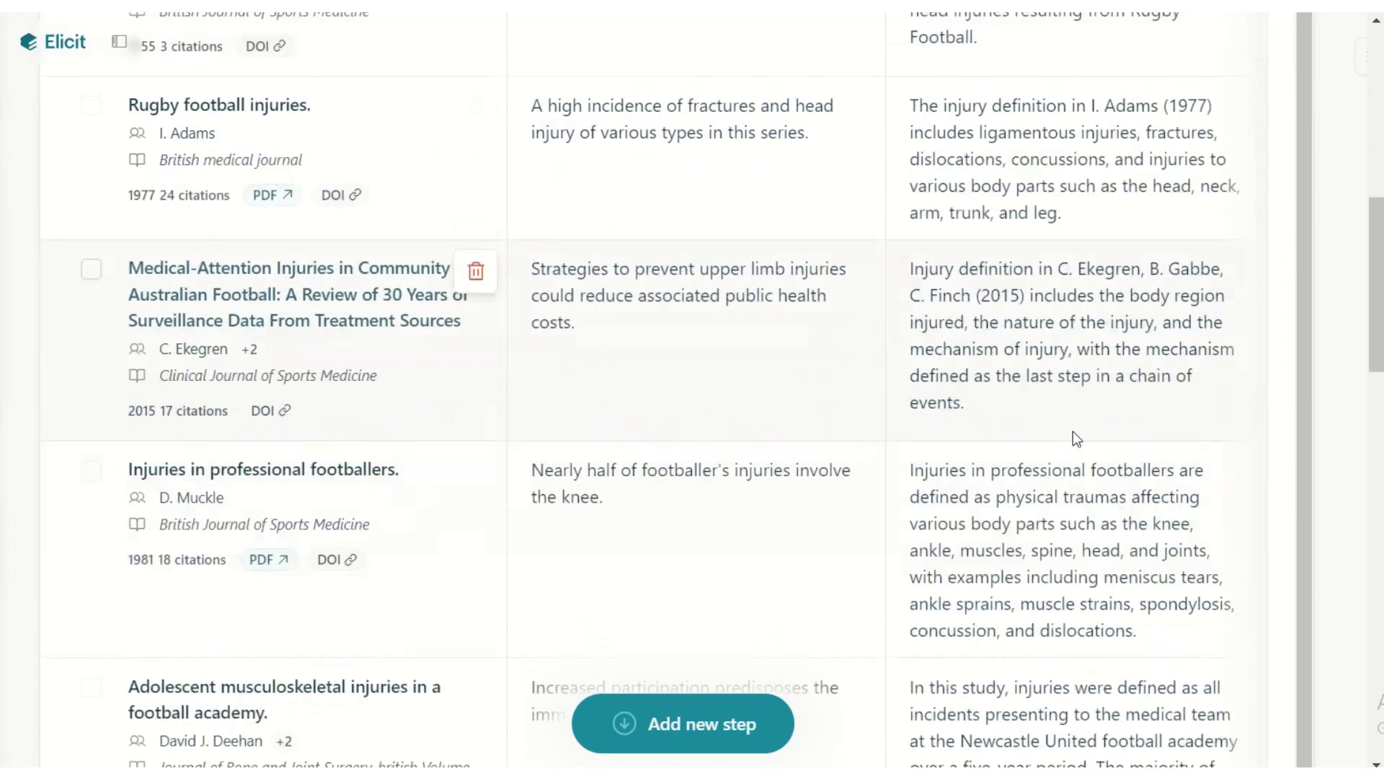
scroll(1070, 407, down, 1)
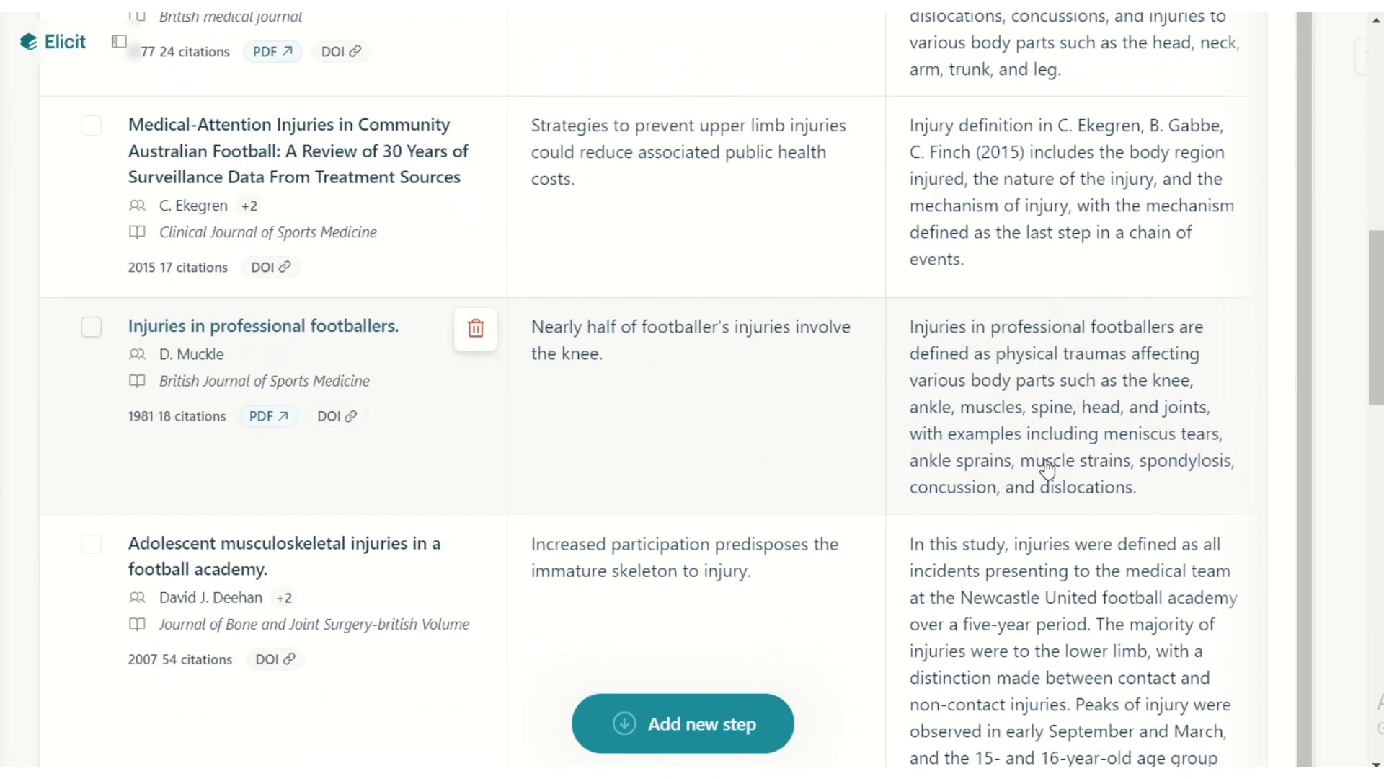
scroll(1029, 435, down, 1)
scroll(1021, 442, down, 1)
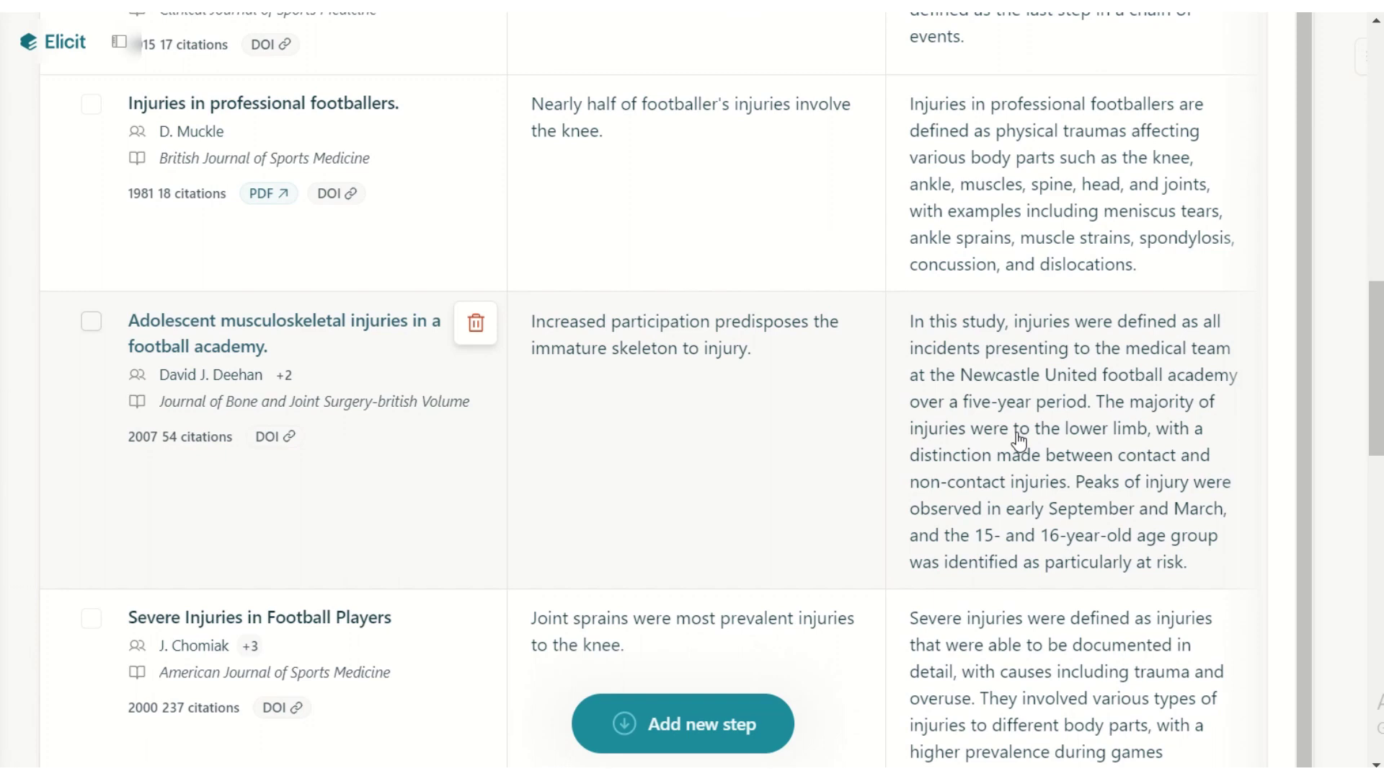
scroll(1020, 440, down, 2)
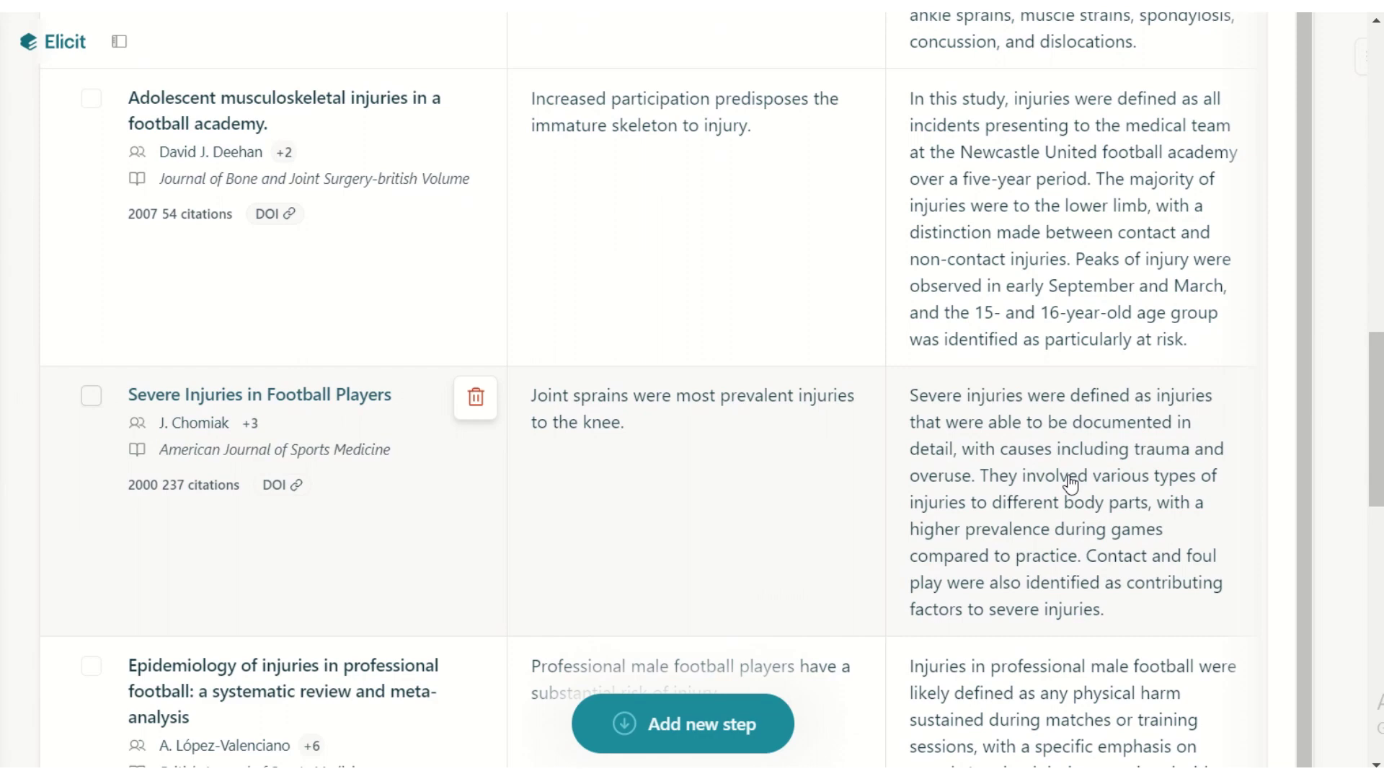
- Read the abstract summaries and injury definitions of the remaining papers through the end of the table
scroll(1072, 483, down, 3)
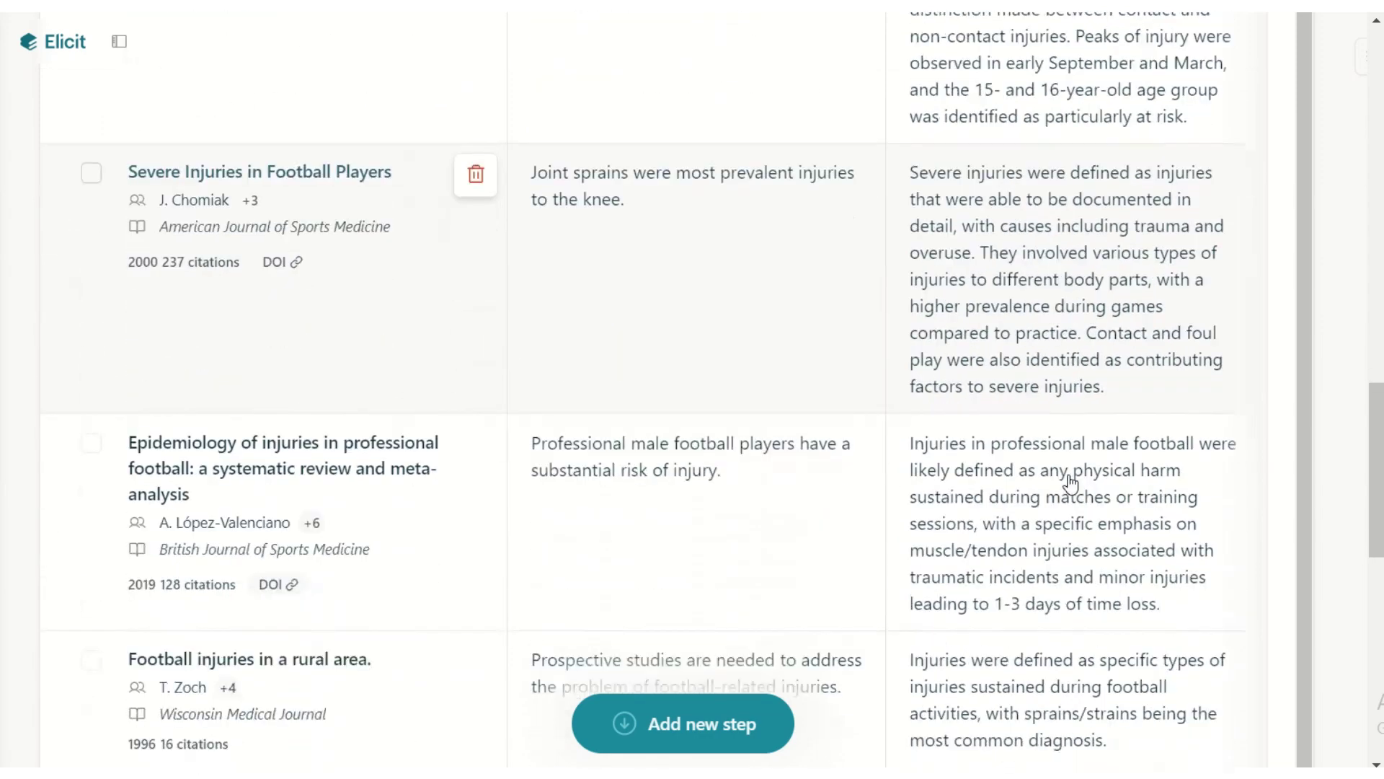
scroll(1088, 422, down, 1)
scroll(1090, 421, down, 1)
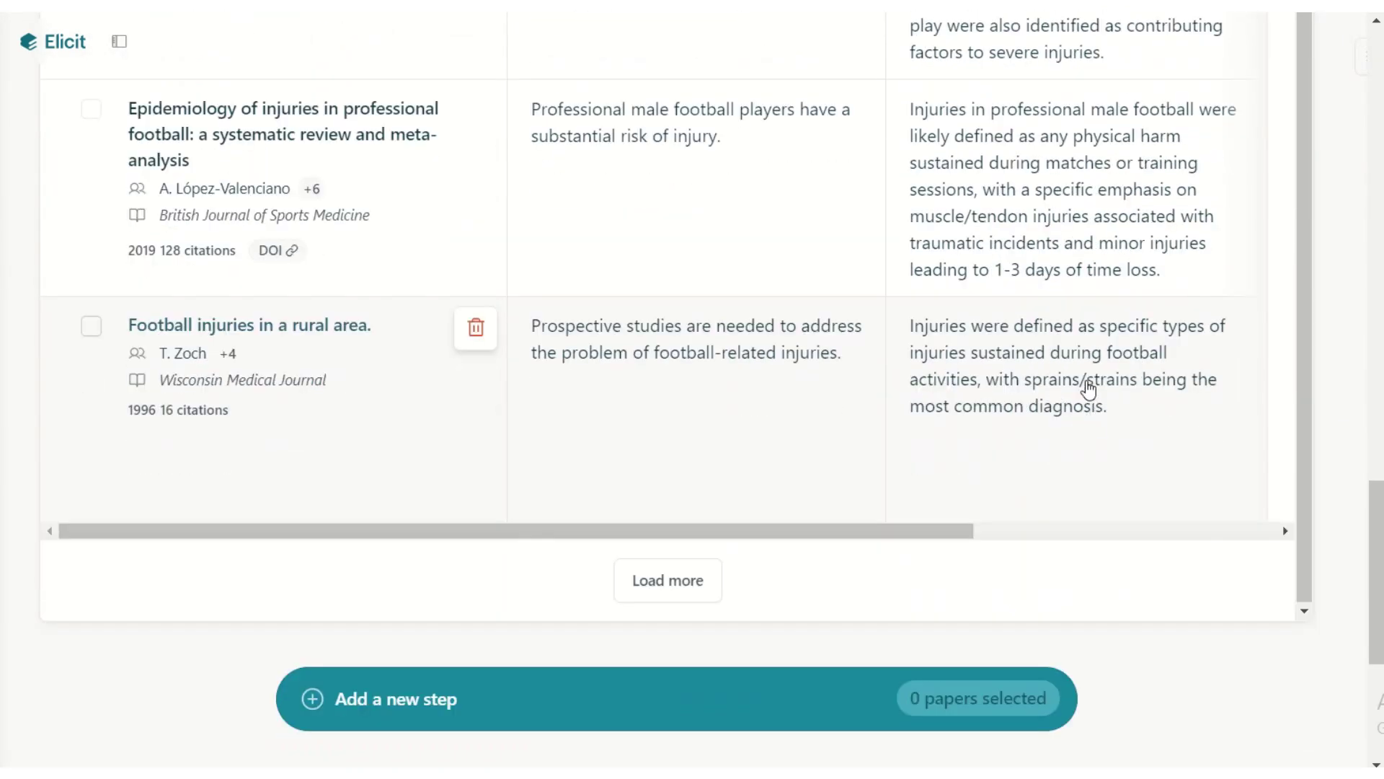
scroll(1100, 411, up, 10)
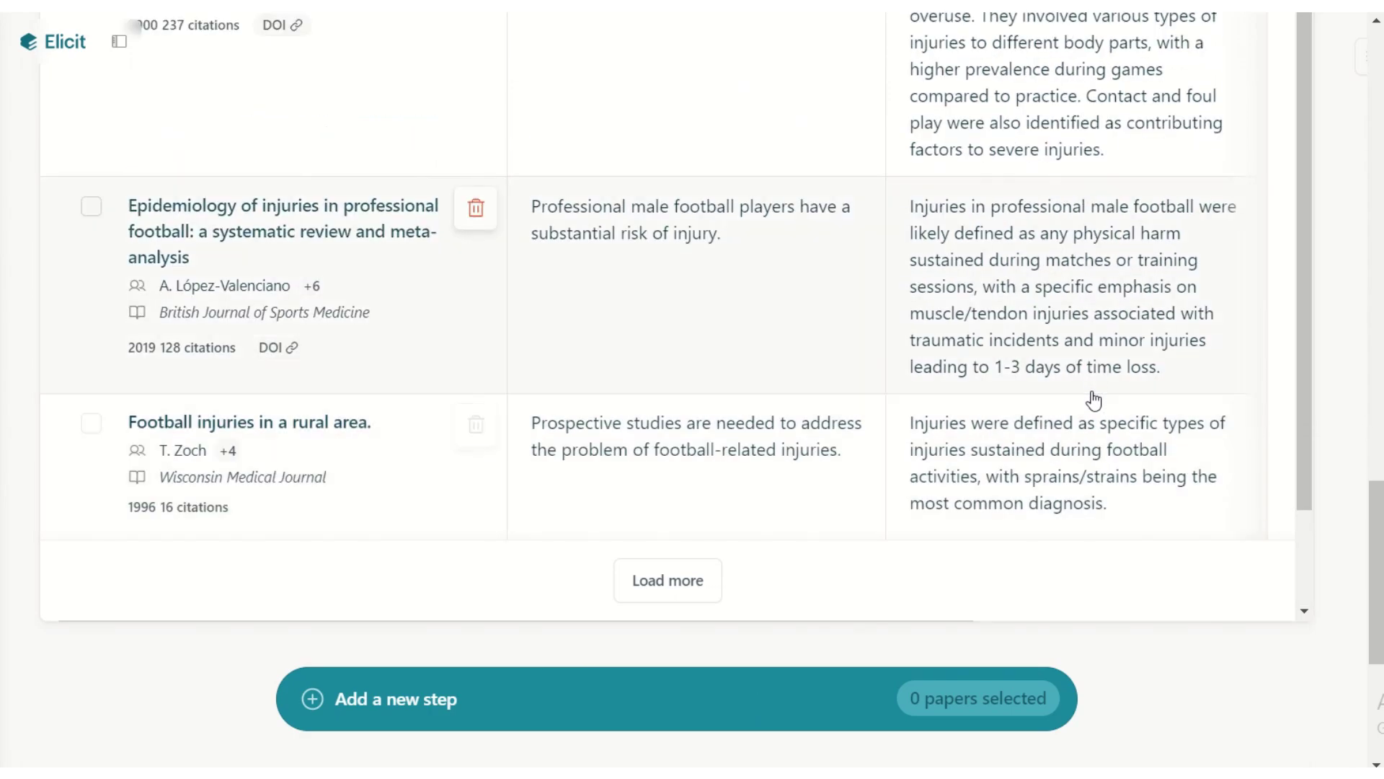
scroll(1081, 278, up, 1)
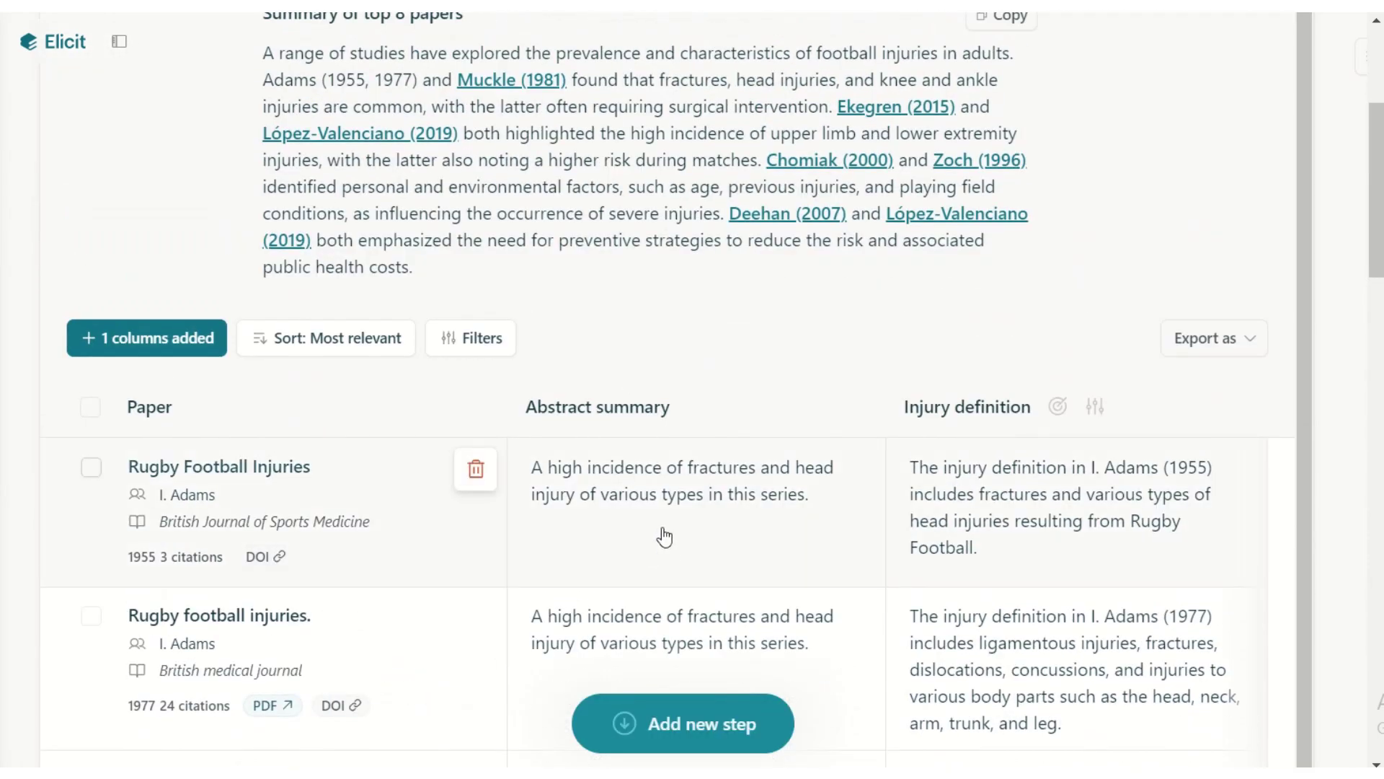
- Discard the paper "Severe Injuries in Football Players" from the papers table
scroll(667, 491, down, 1)
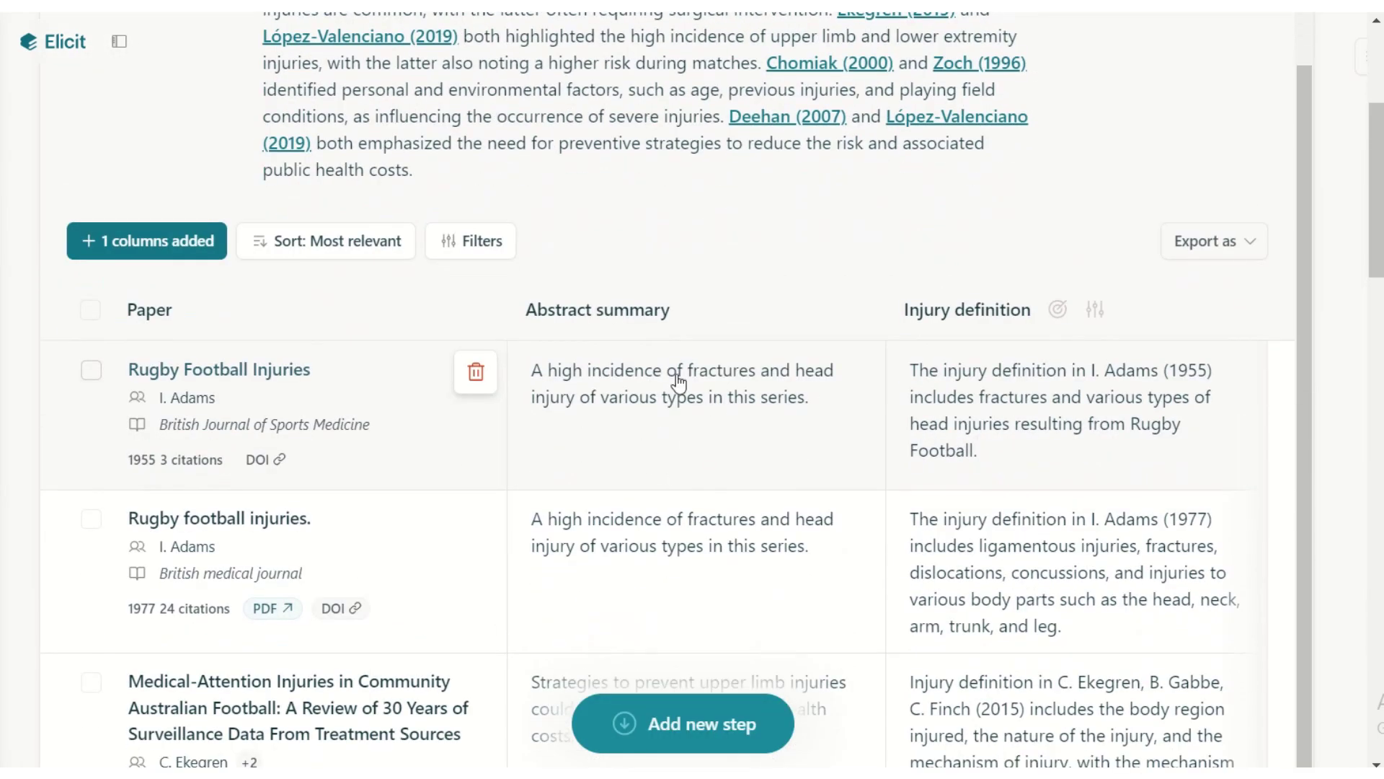
scroll(361, 404, down, 1)
scroll(249, 462, down, 3)
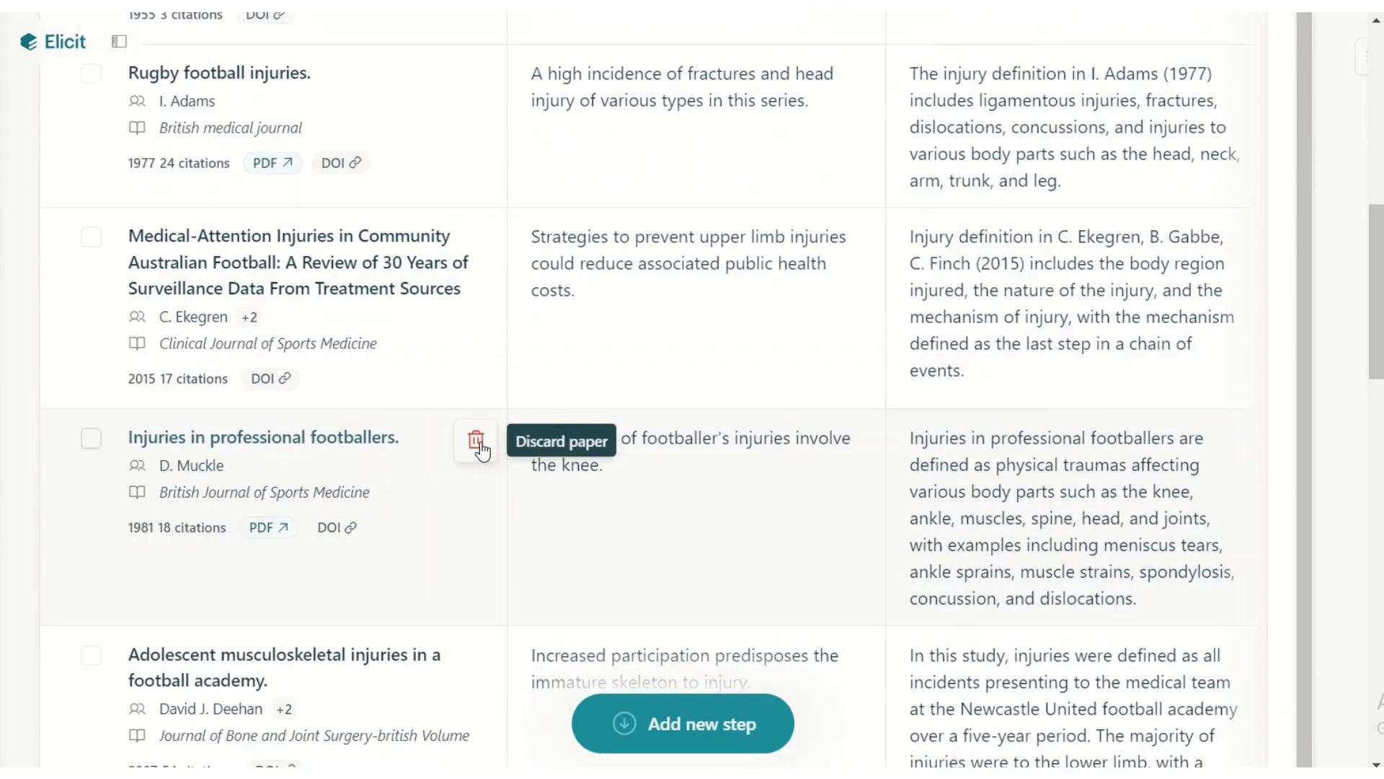
scroll(400, 491, down, 6)
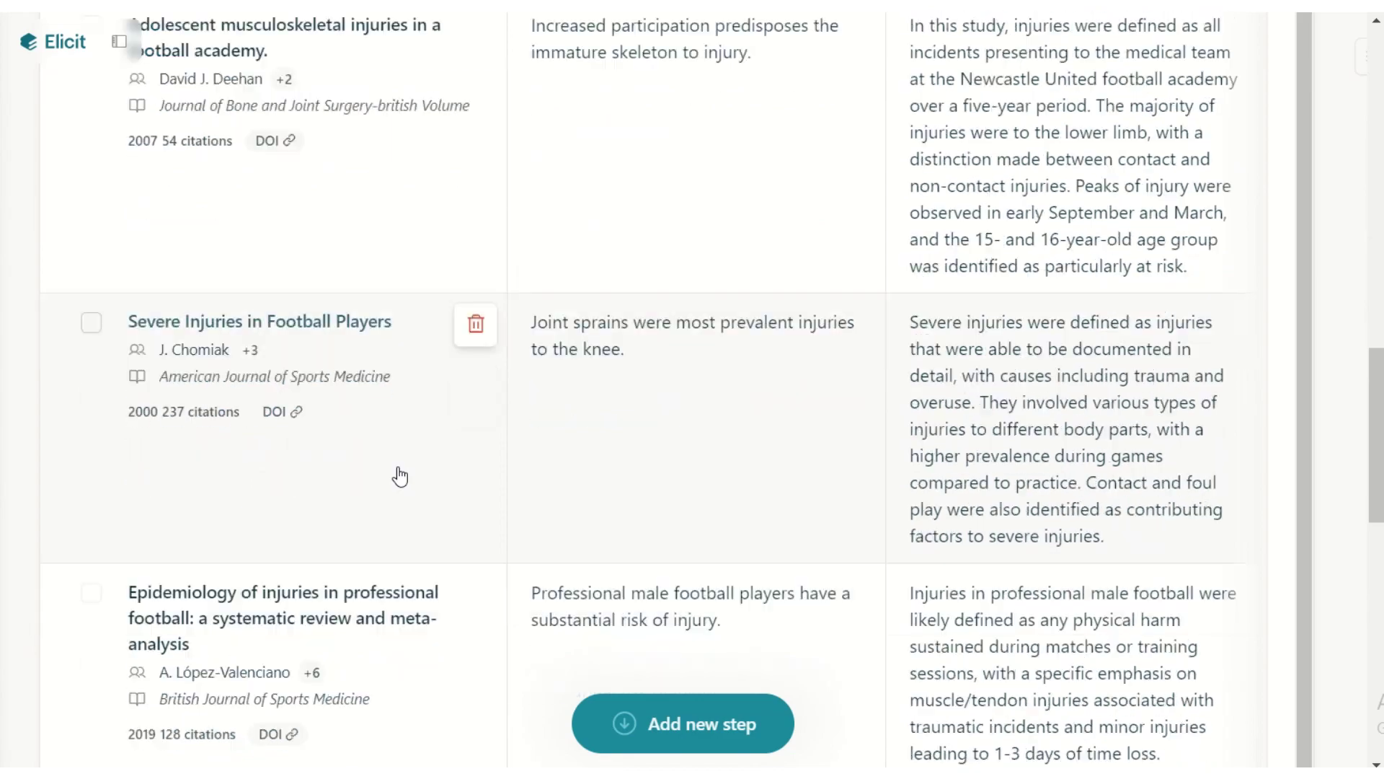
click(476, 286)
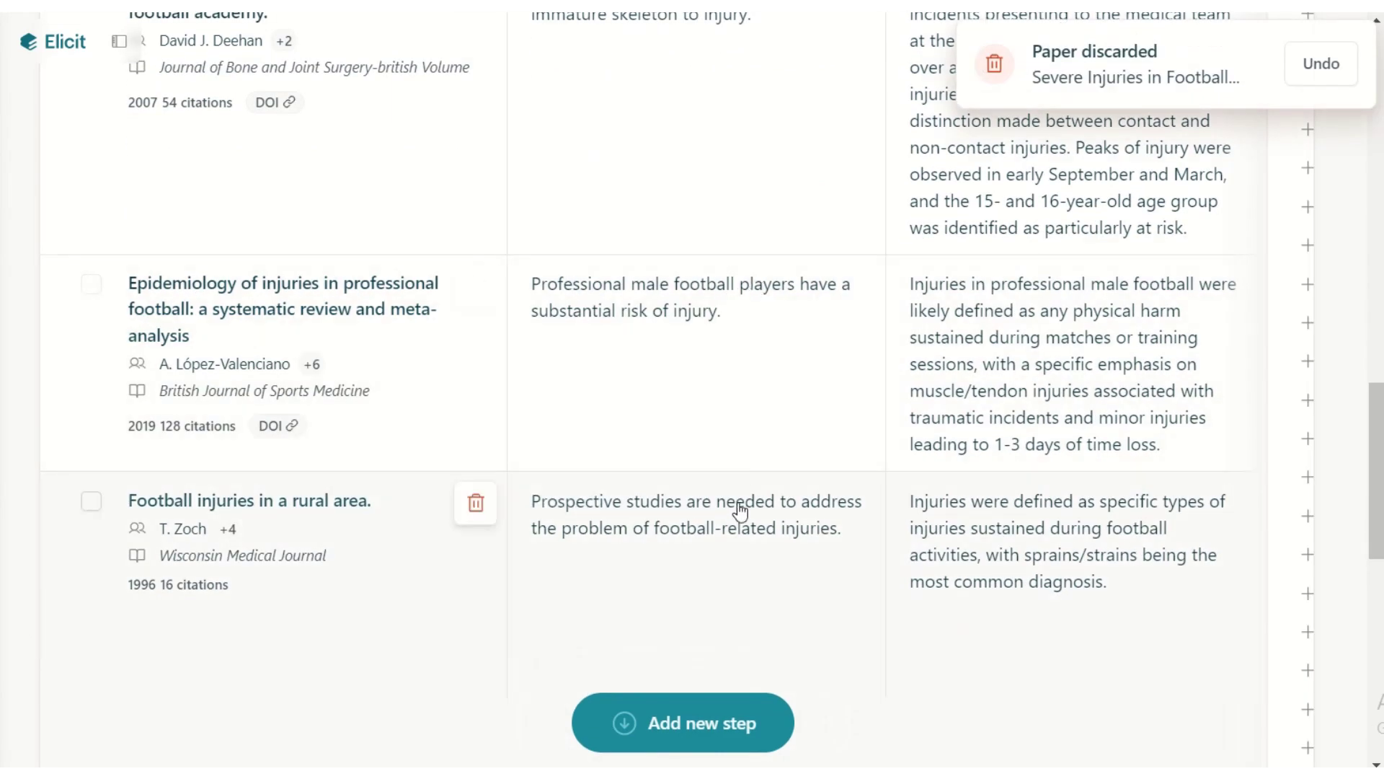
- Look over the reduced papers table and open its export options
scroll(1111, 401, down, 9)
scroll(1111, 401, up, 9)
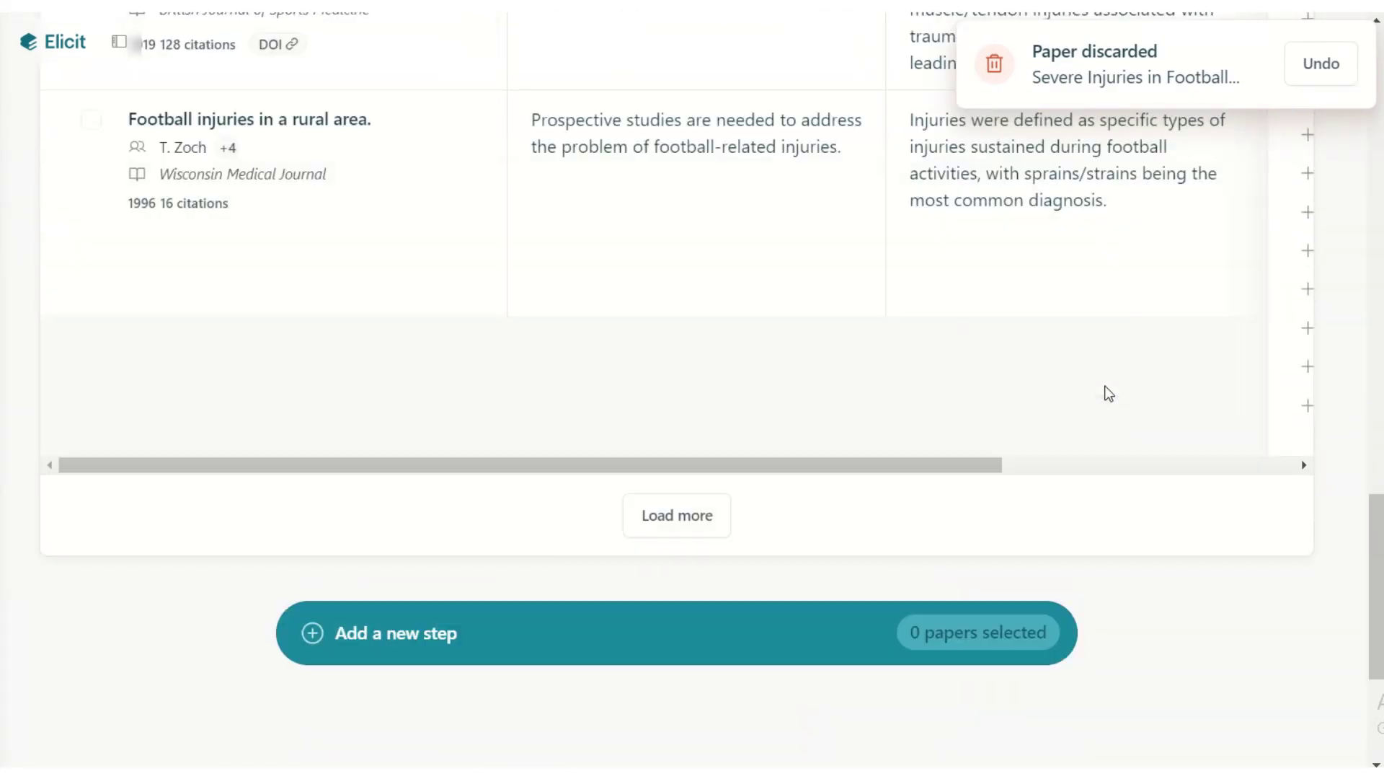
scroll(1111, 382, up, 2)
scroll(1109, 380, down, 4)
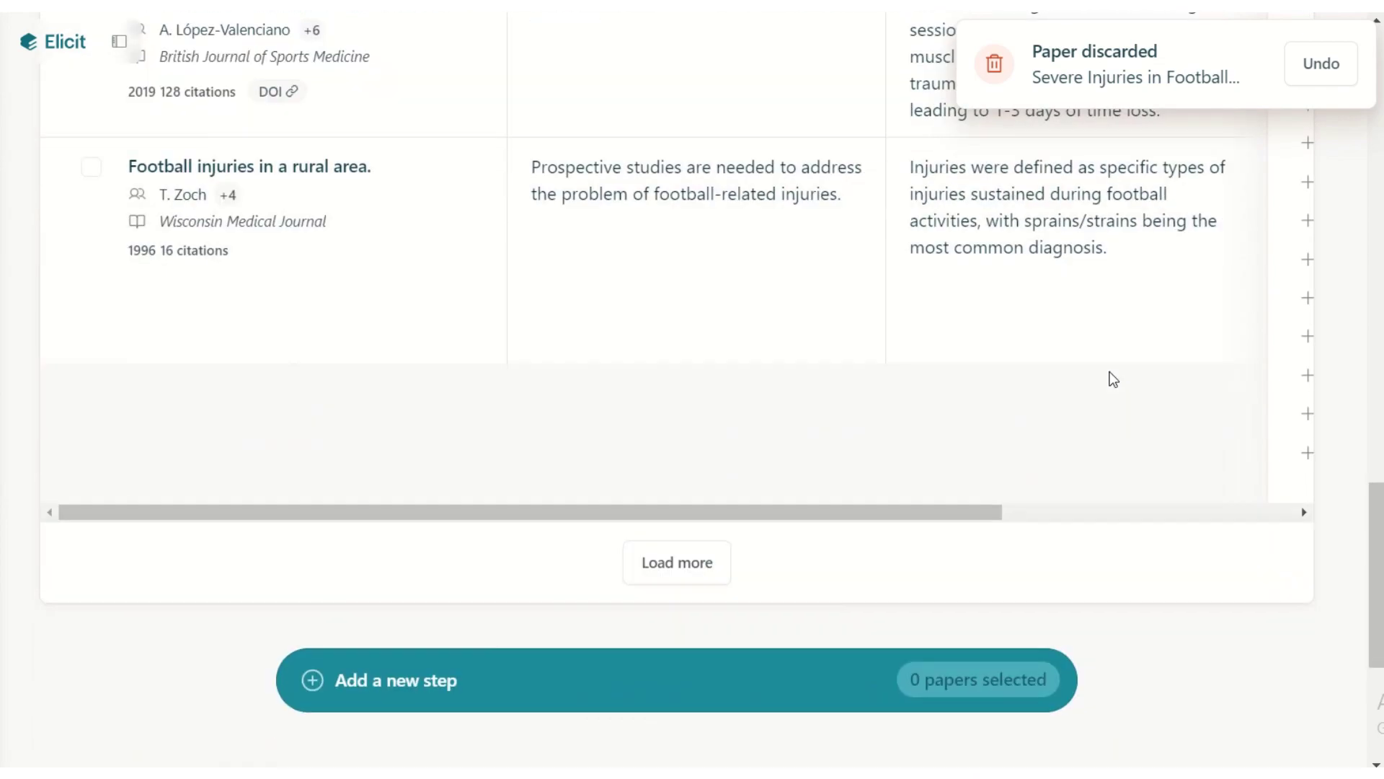
scroll(1110, 377, up, 5)
scroll(1110, 375, up, 10)
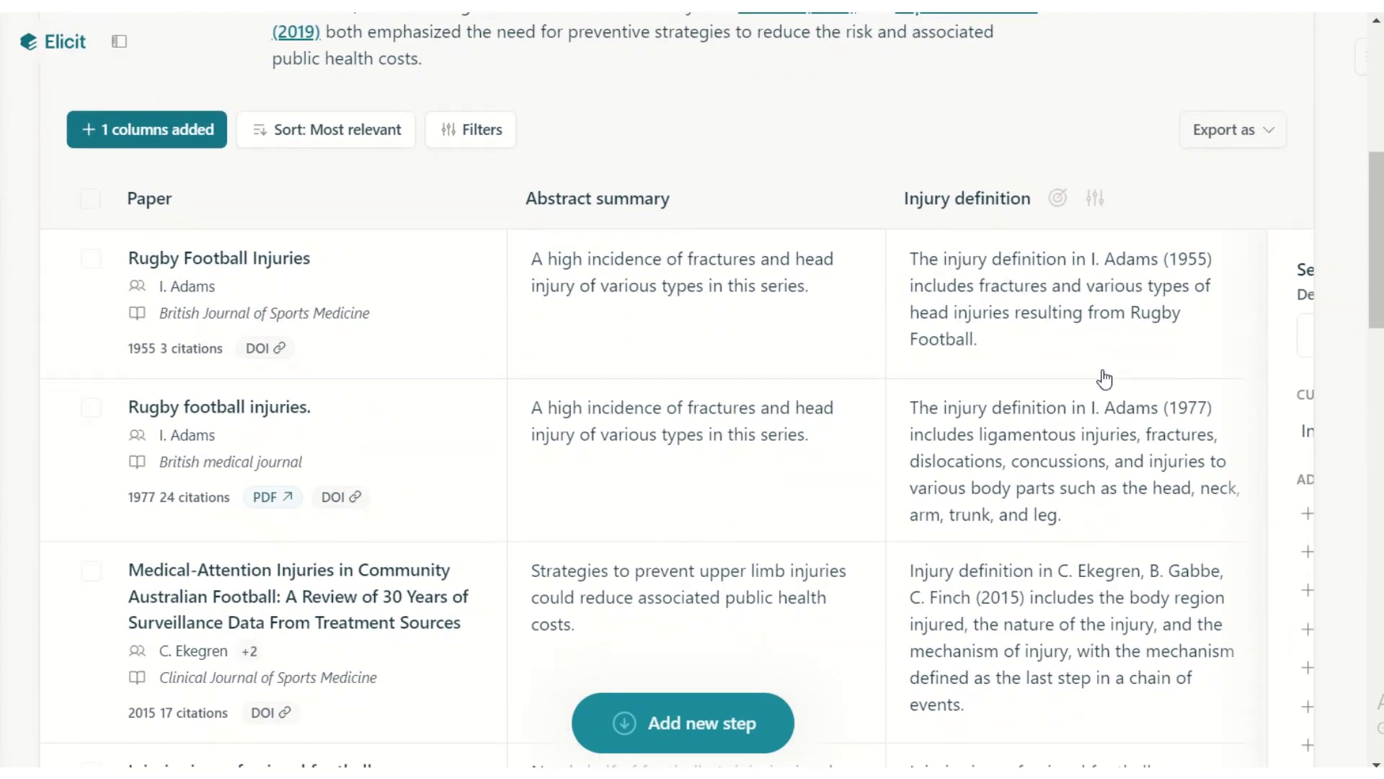
click(1269, 137)
- Examine the available paper filters for PDF availability, publication year, study type and abstract keywords, and leave them without applying any
click(501, 135)
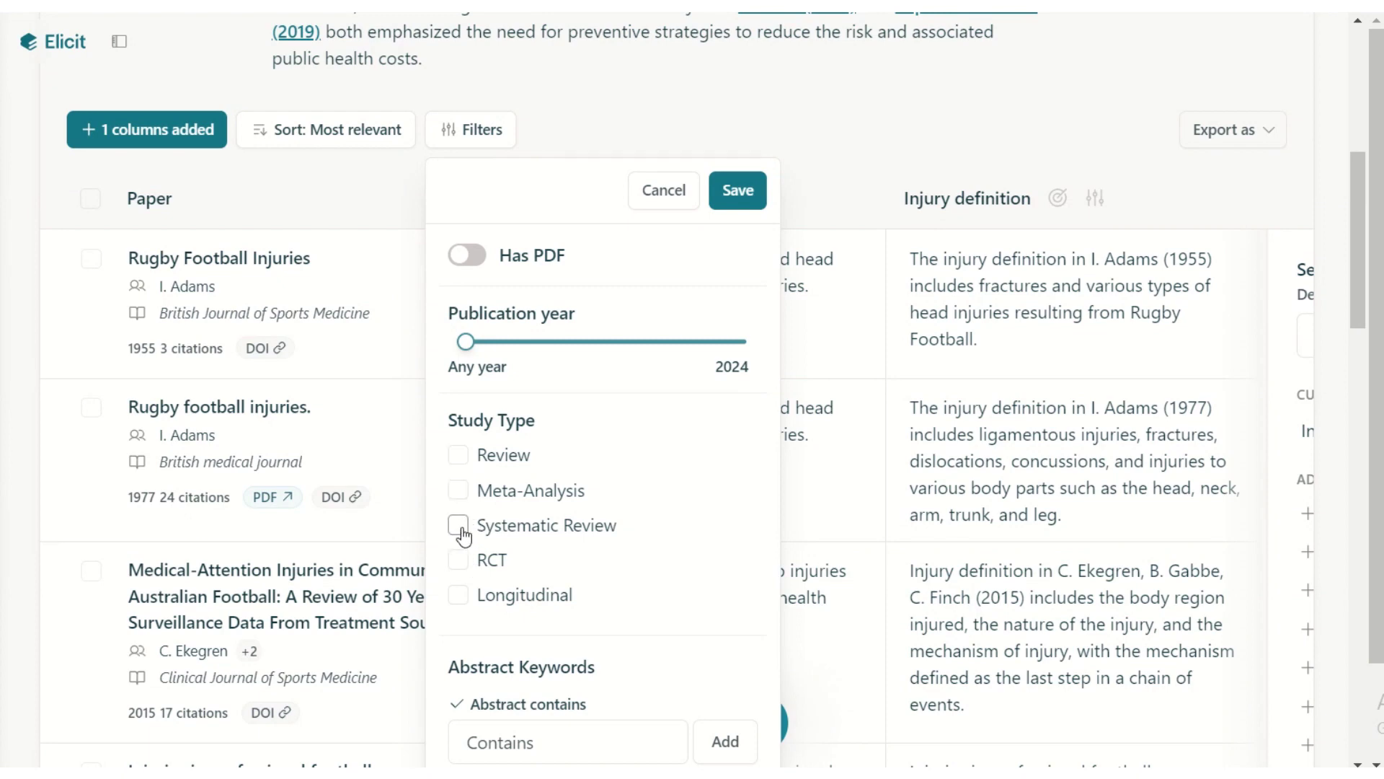
scroll(631, 495, down, 2)
scroll(496, 408, up, 2)
scroll(612, 419, down, 2)
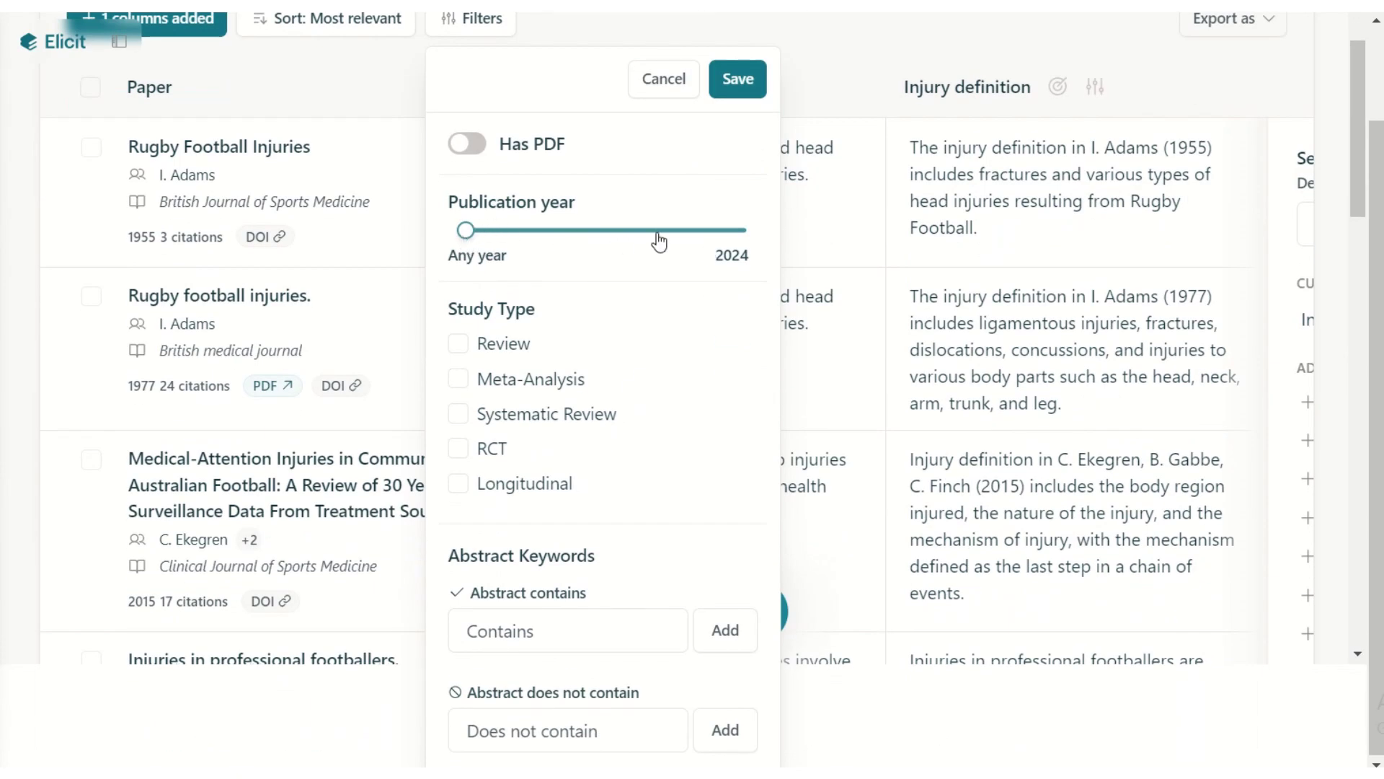
scroll(537, 407, up, 2)
scroll(548, 389, down, 2)
click(667, 80)
- Sort the papers table by most recent
scroll(433, 238, up, 3)
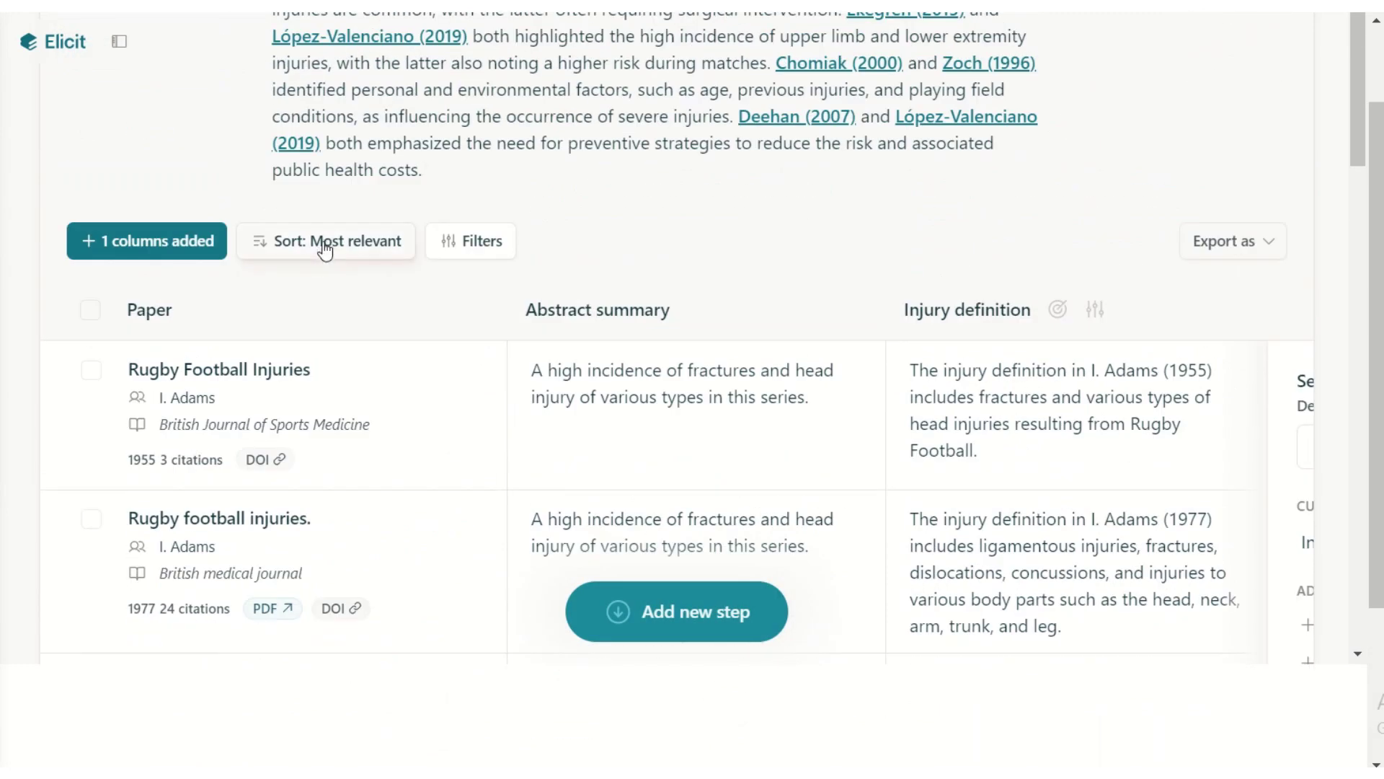
click(352, 246)
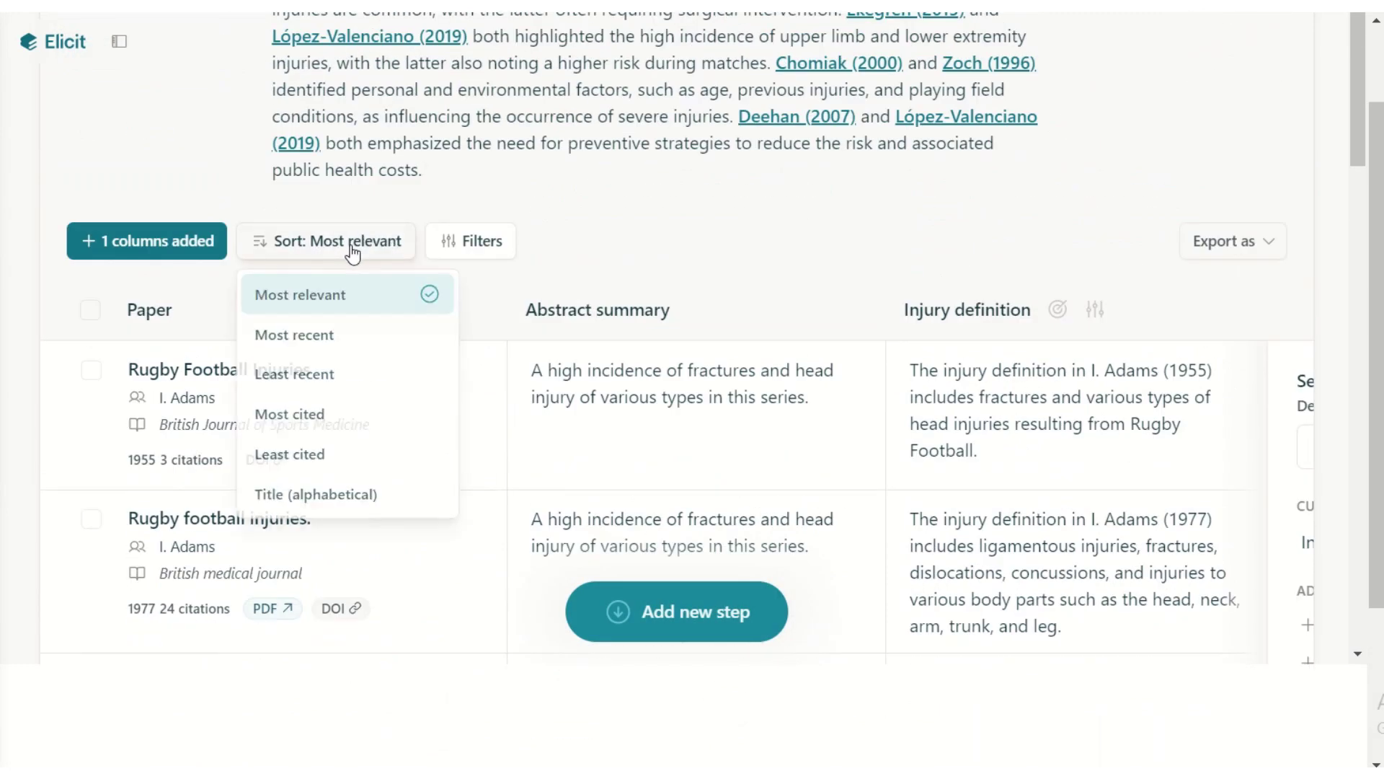
click(360, 347)
click(678, 205)
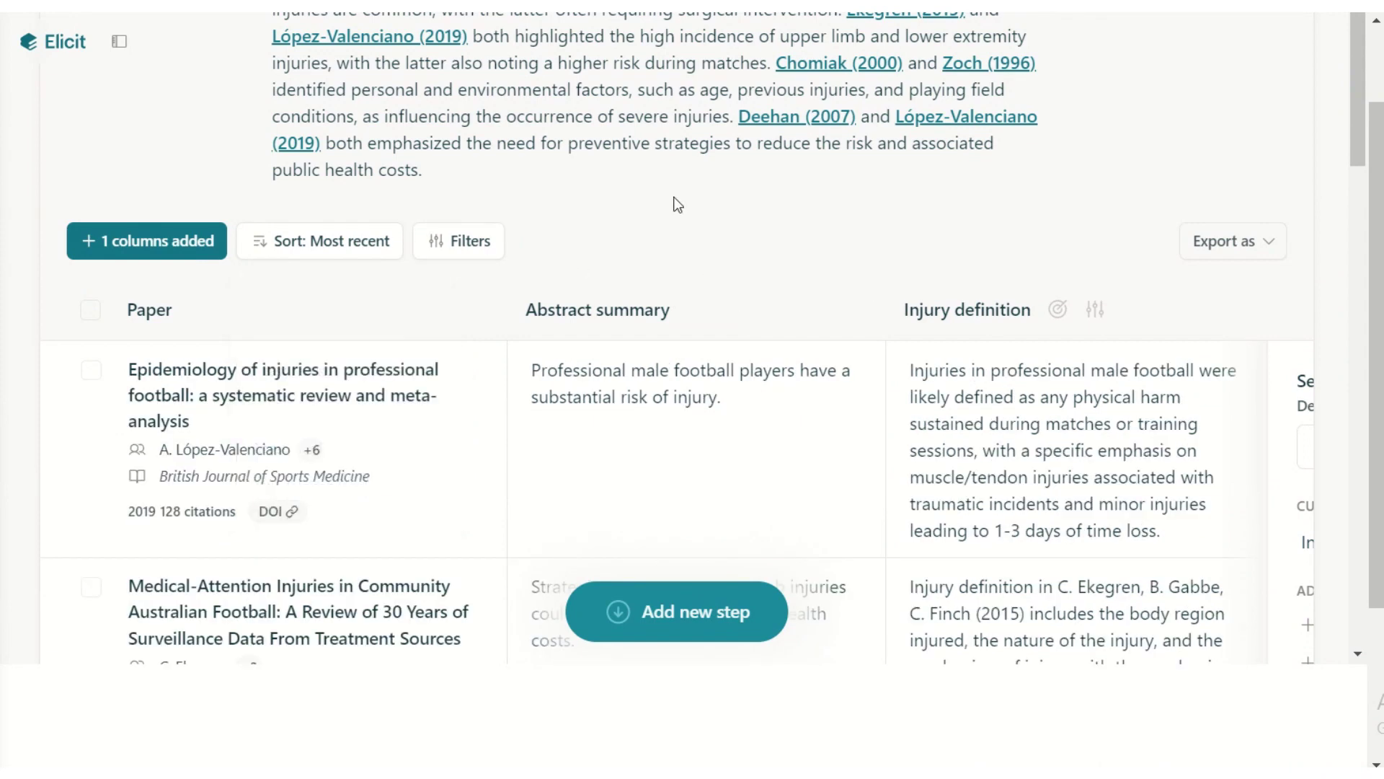
- View the kinds of new steps the notebook offers with no papers selected, and close the list
scroll(1251, 325, down, 10)
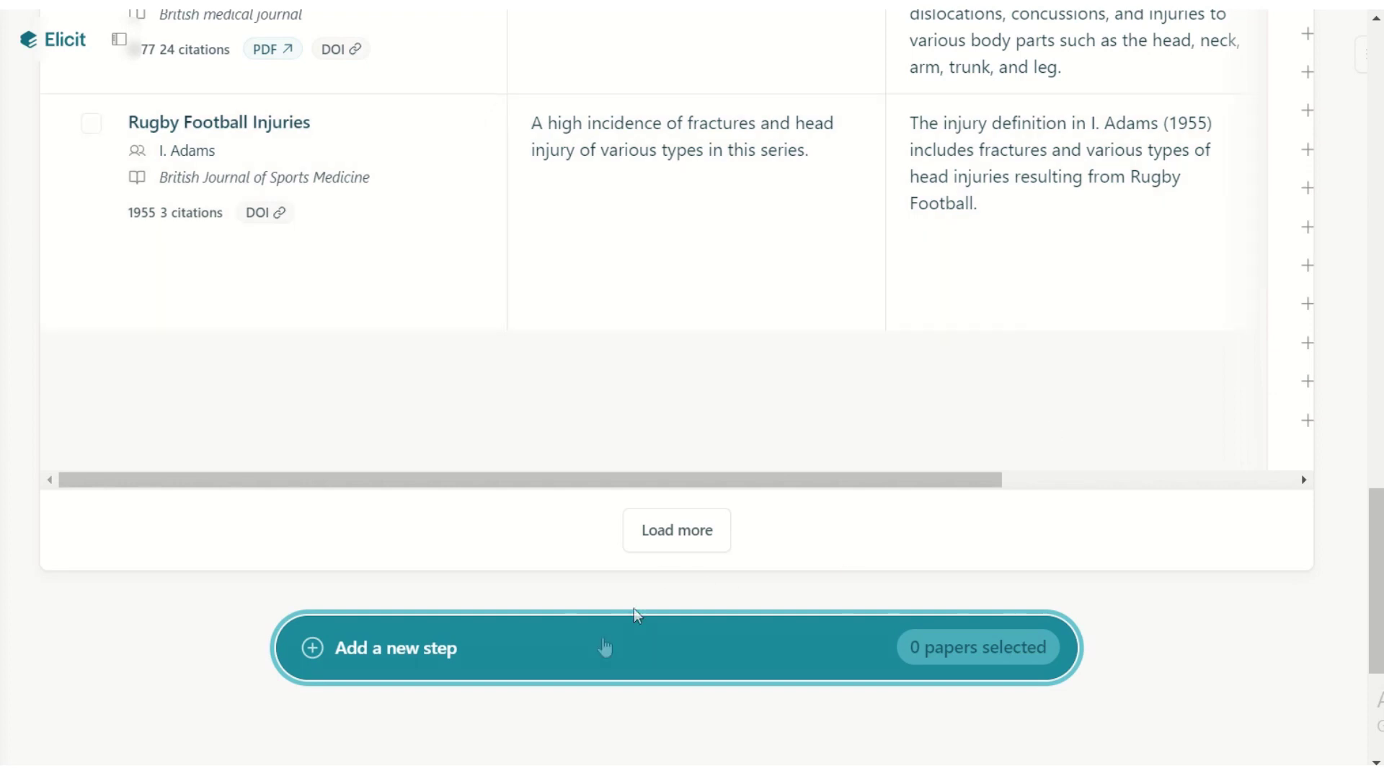
click(594, 648)
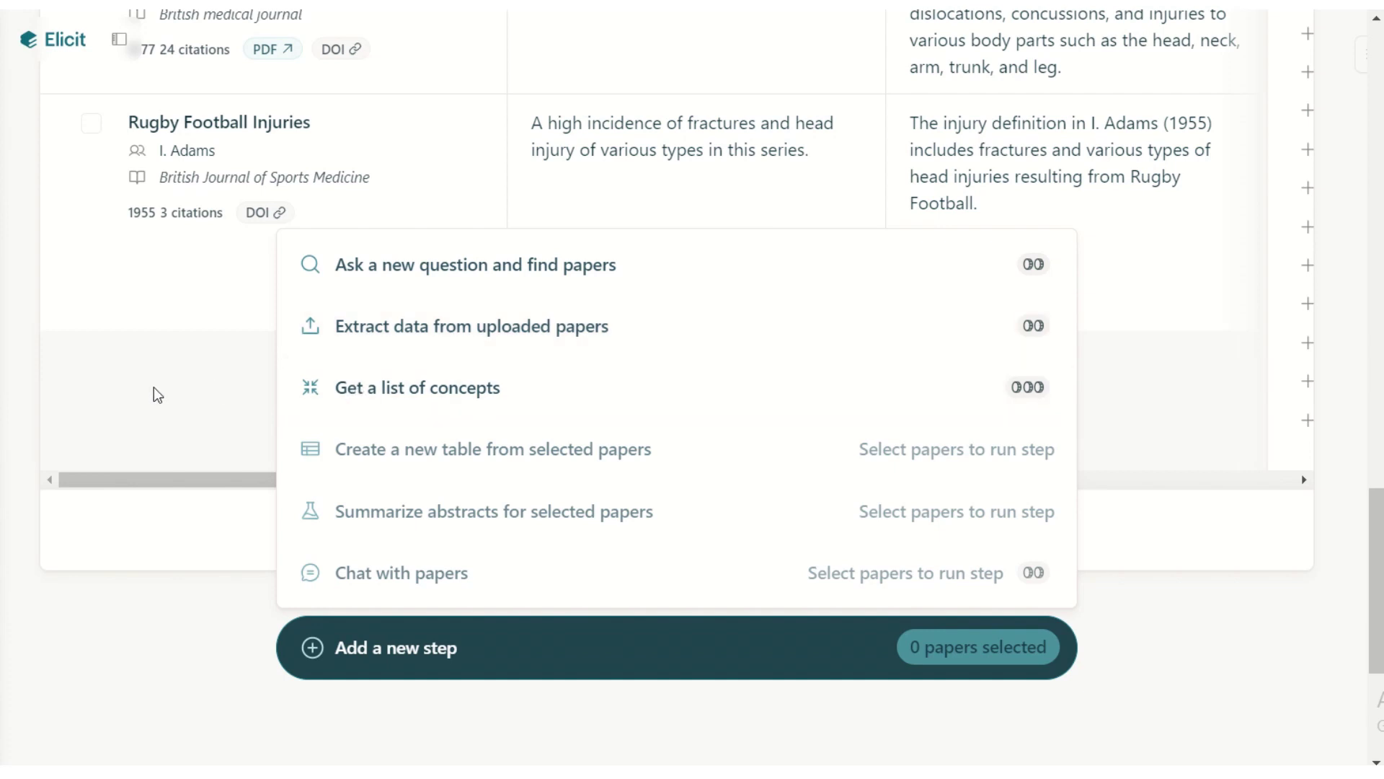
scroll(157, 395, up, 2)
click(148, 550)
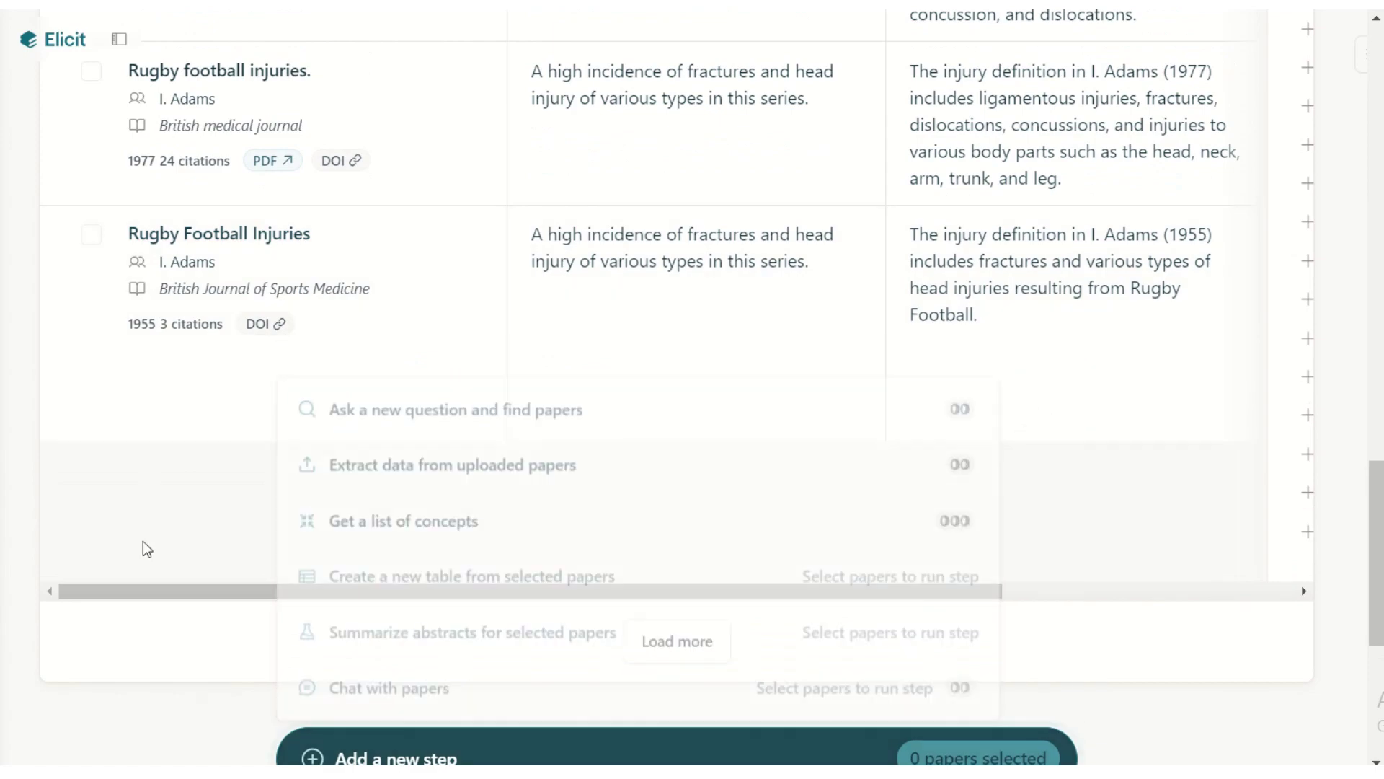
- Select the Medical-Attention Injuries in Community Australian Football, Epidemiology of injuries in professional football, and Adolescent musculoskeletal injuries papers
scroll(195, 488, up, 6)
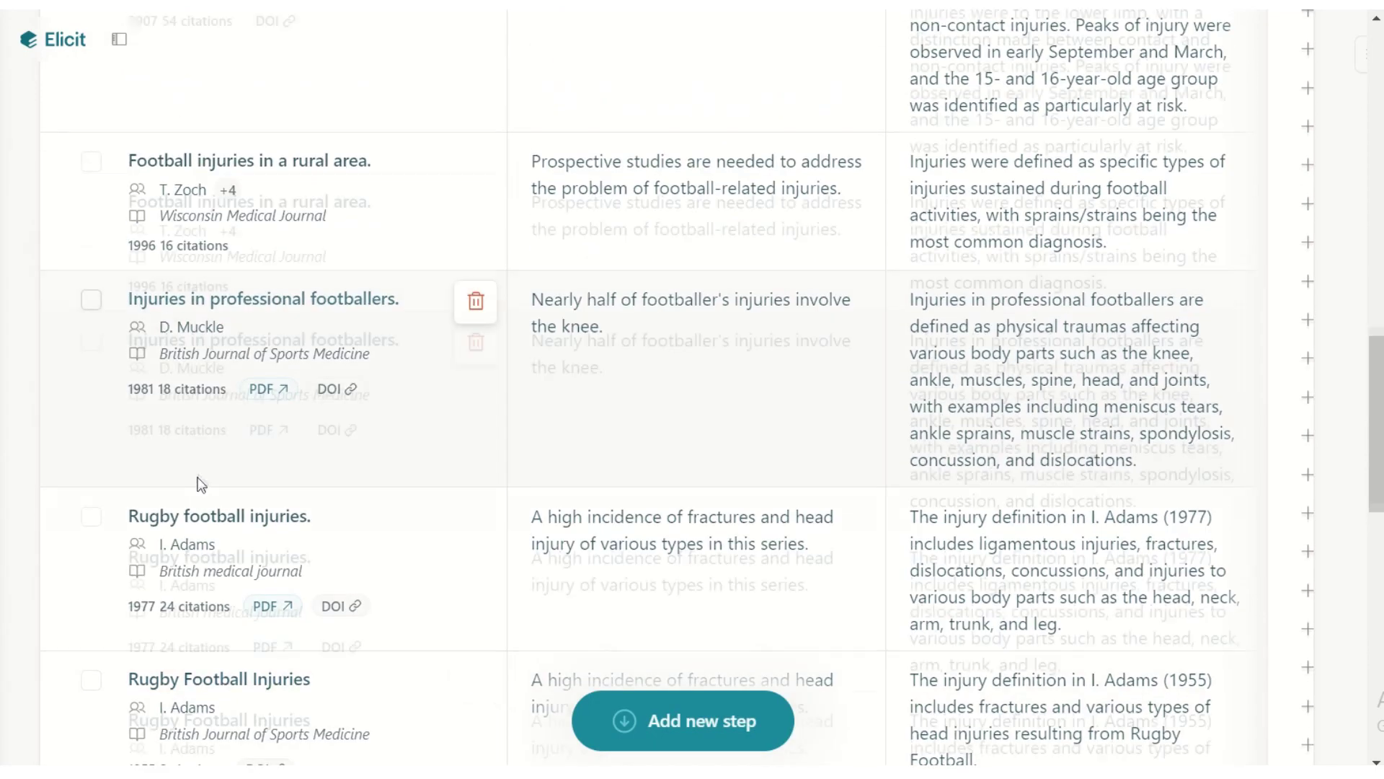
scroll(196, 482, up, 2)
scroll(102, 313, up, 8)
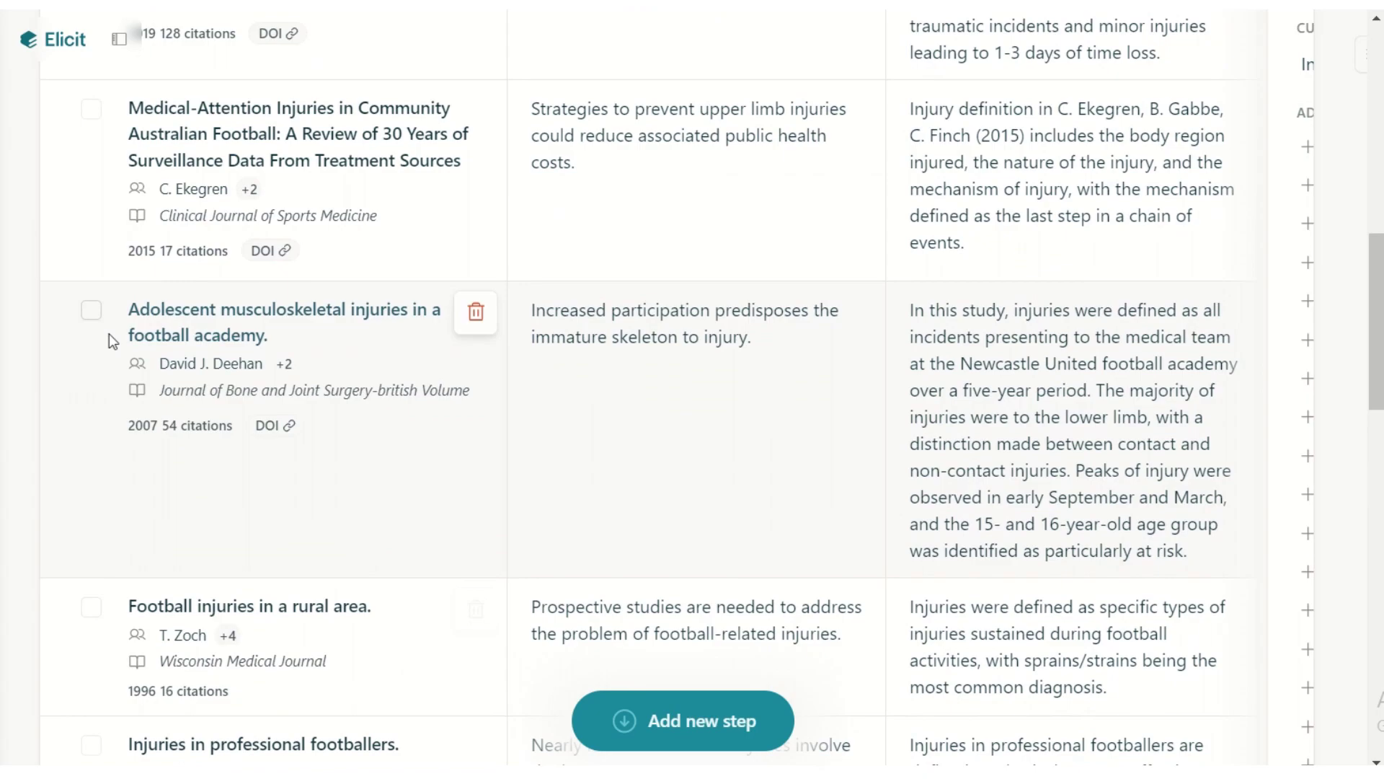
click(91, 220)
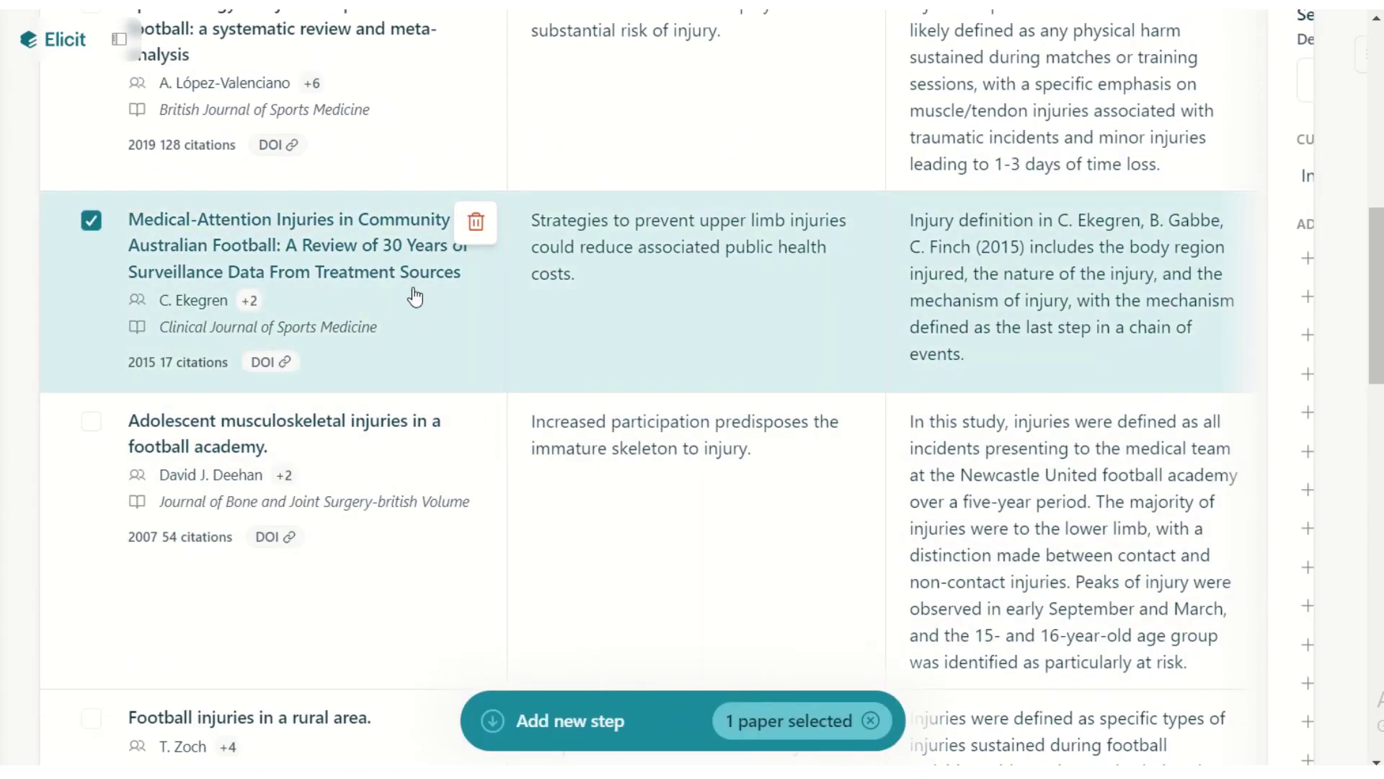
scroll(361, 289, up, 5)
click(90, 228)
scroll(376, 398, down, 6)
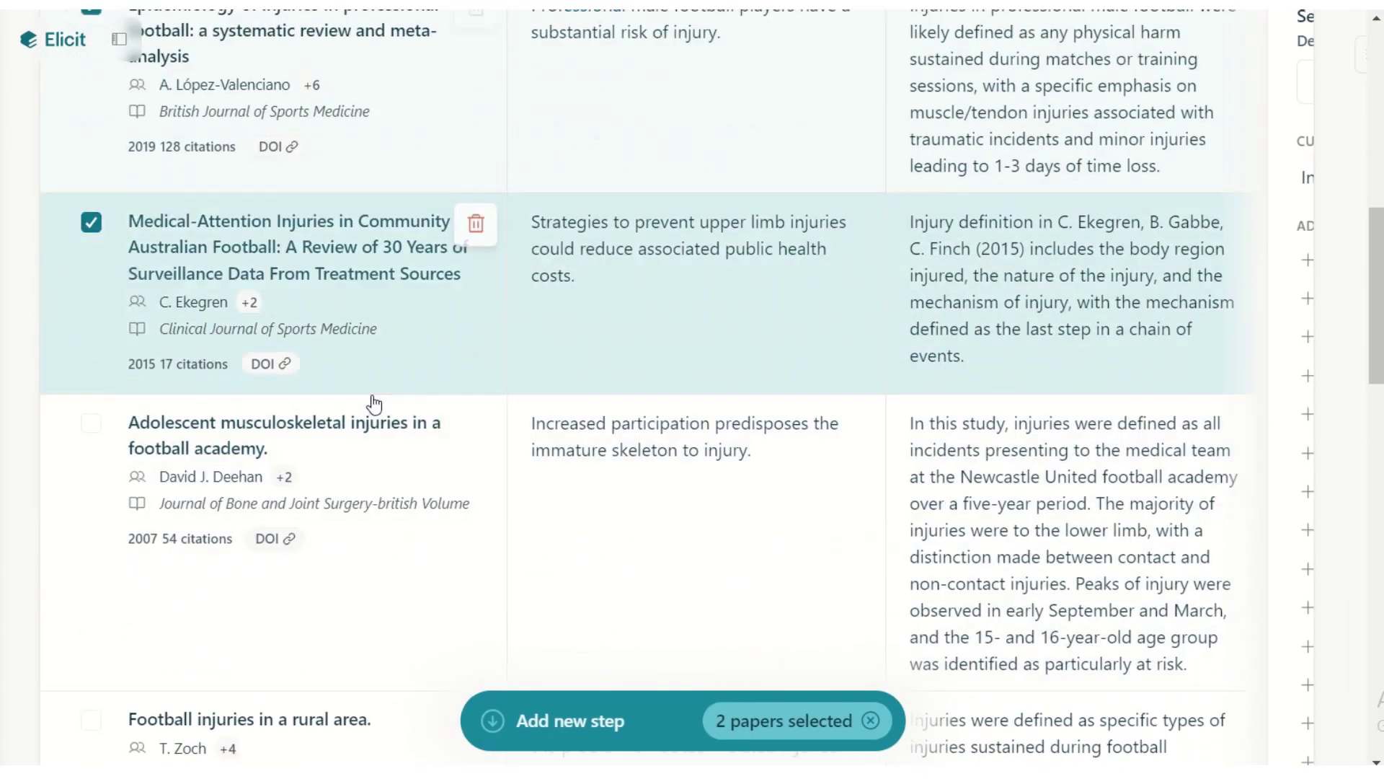
click(92, 311)
- Add a notebook step that creates a new table from the three selected papers
scroll(546, 463, down, 15)
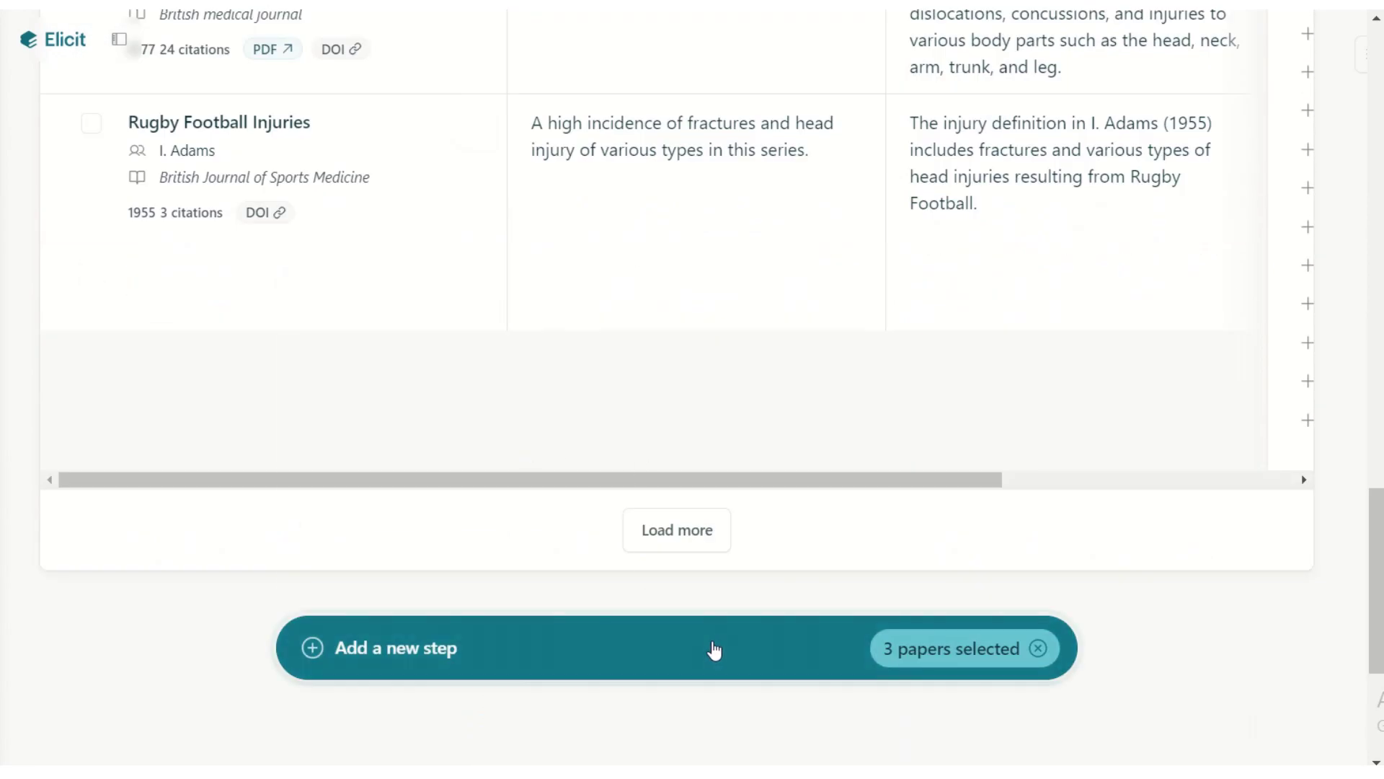
click(708, 650)
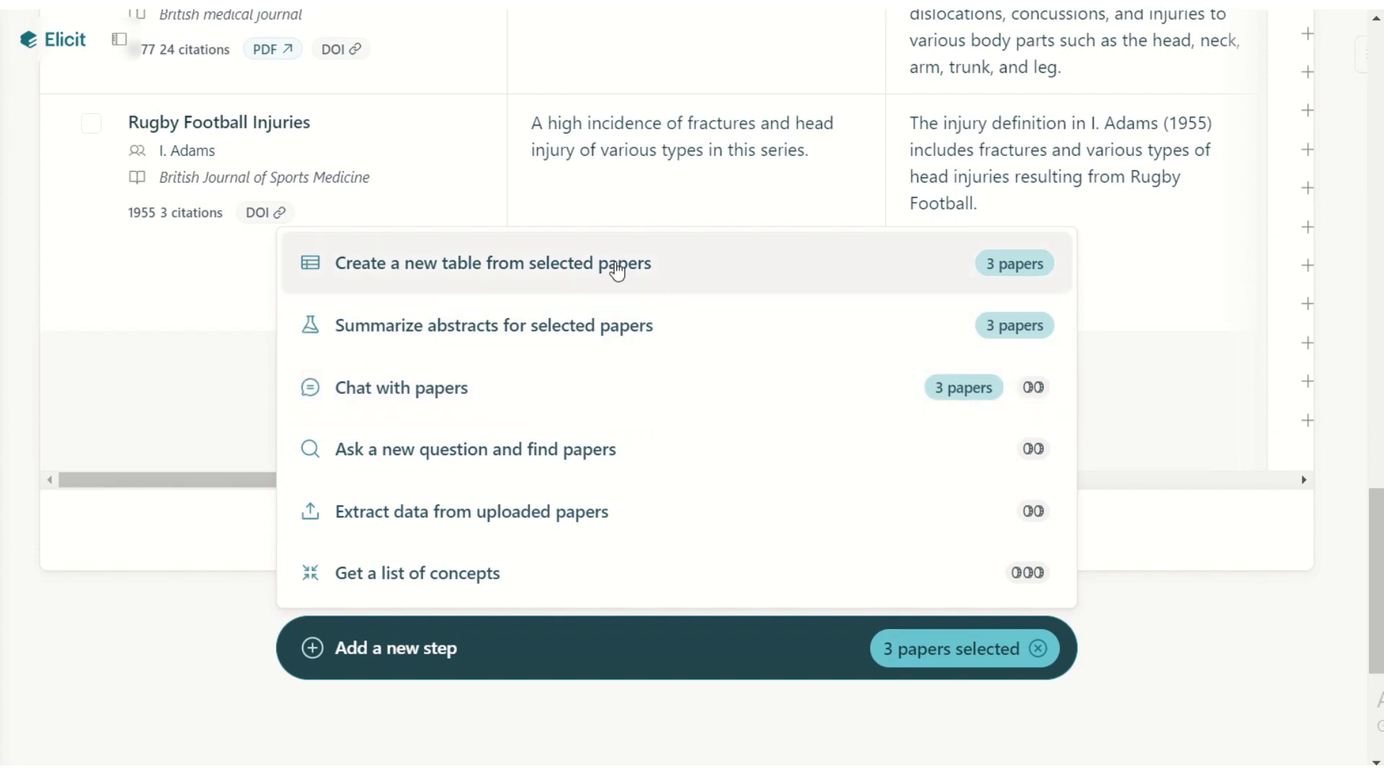
click(623, 266)
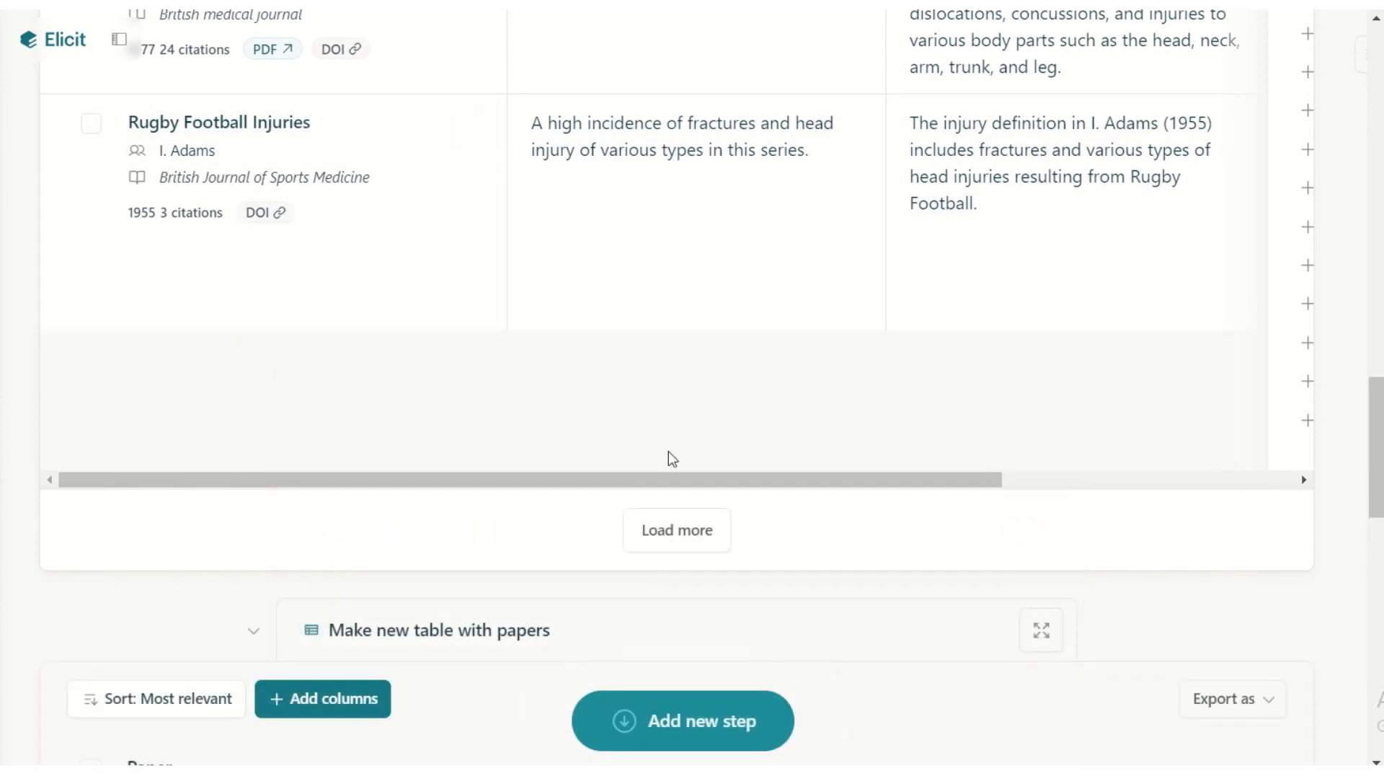
- Select all three papers in the newly created table
scroll(690, 465, down, 5)
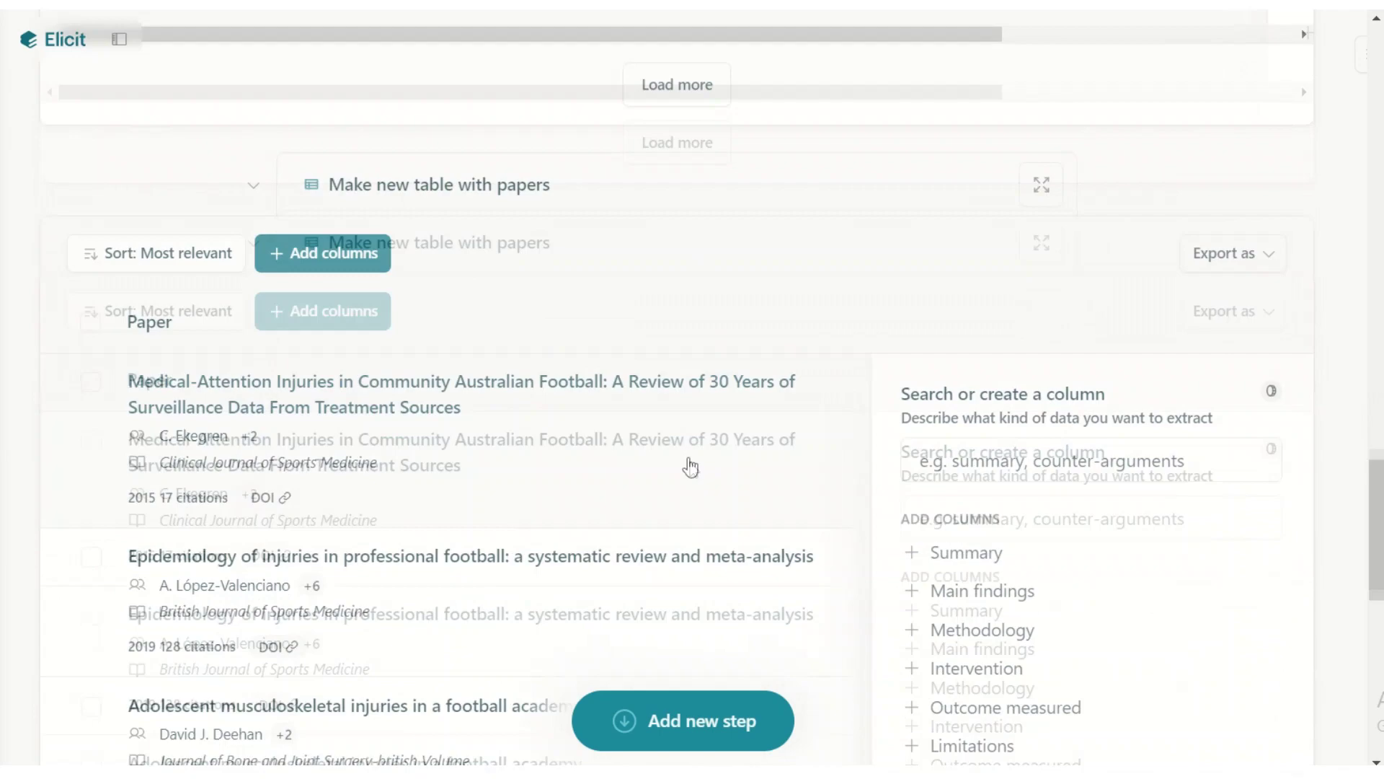
scroll(691, 461, down, 3)
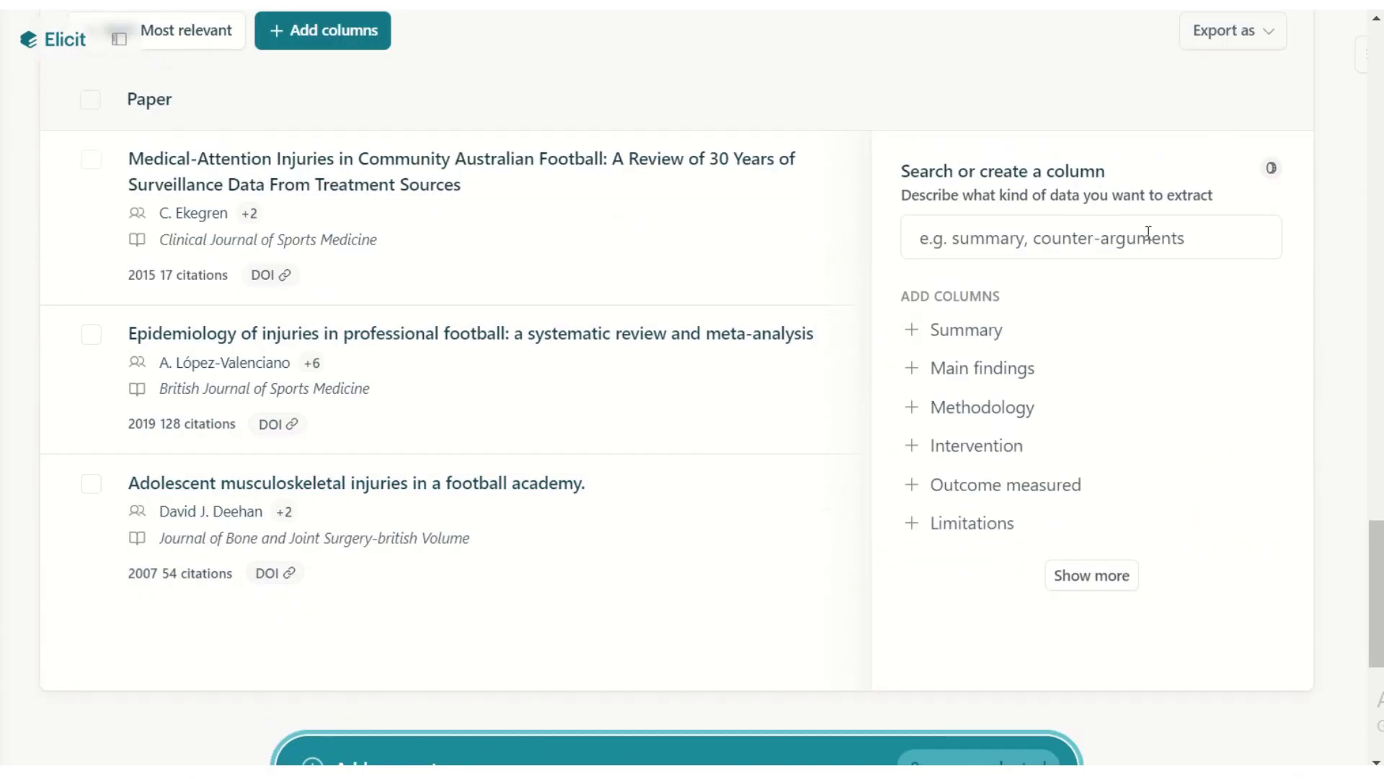
scroll(649, 452, down, 3)
scroll(648, 453, up, 3)
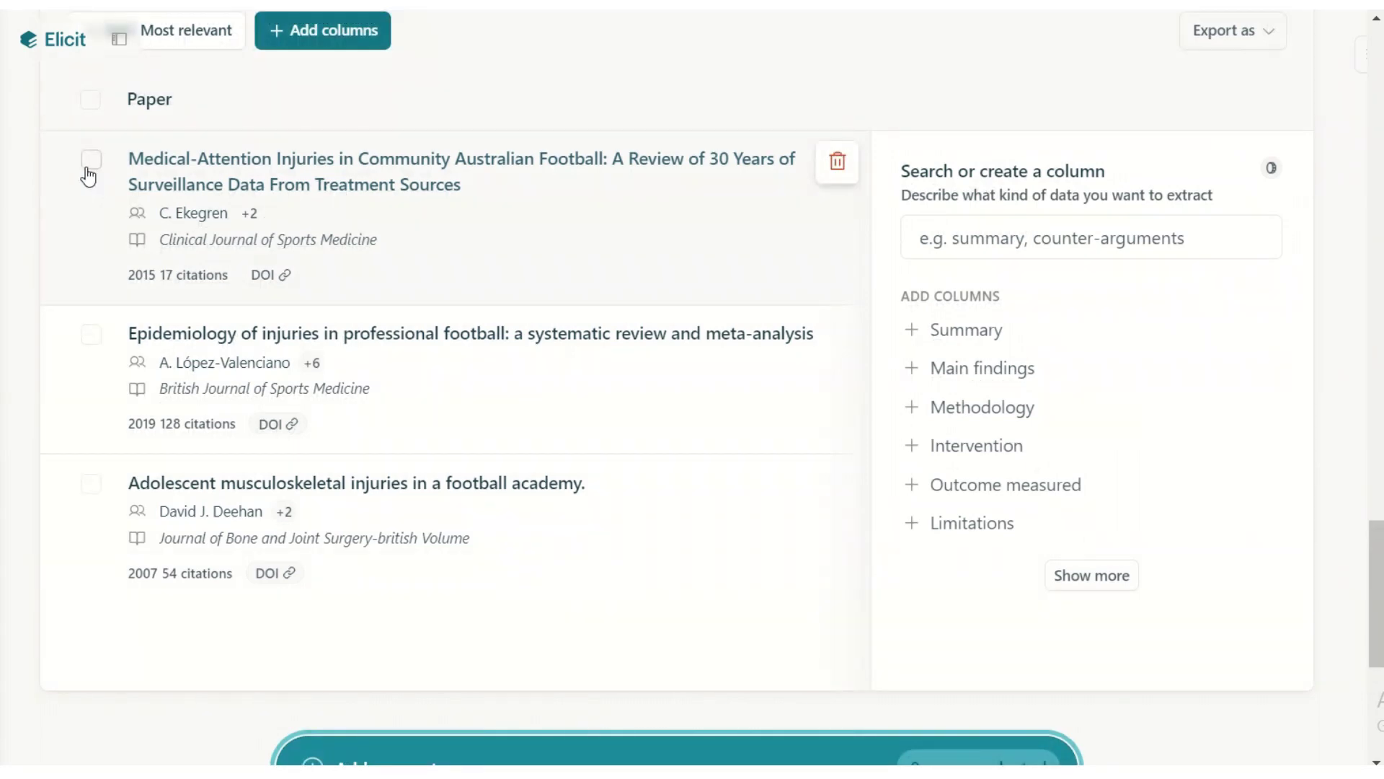
click(89, 161)
click(91, 334)
click(91, 483)
- Add a step summarizing the abstracts of the three selected papers and read the resulting summary
scroll(715, 478, down, 2)
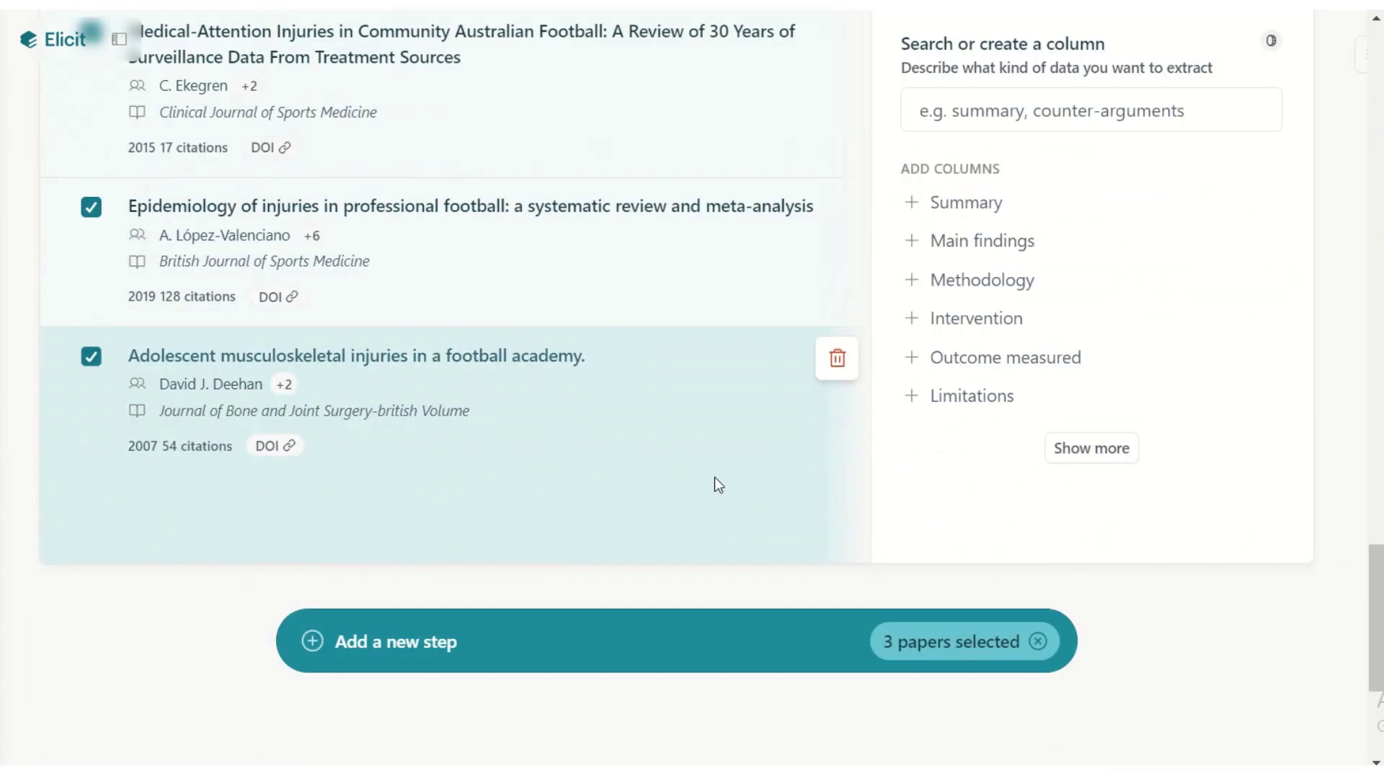
scroll(719, 484, down, 2)
click(745, 562)
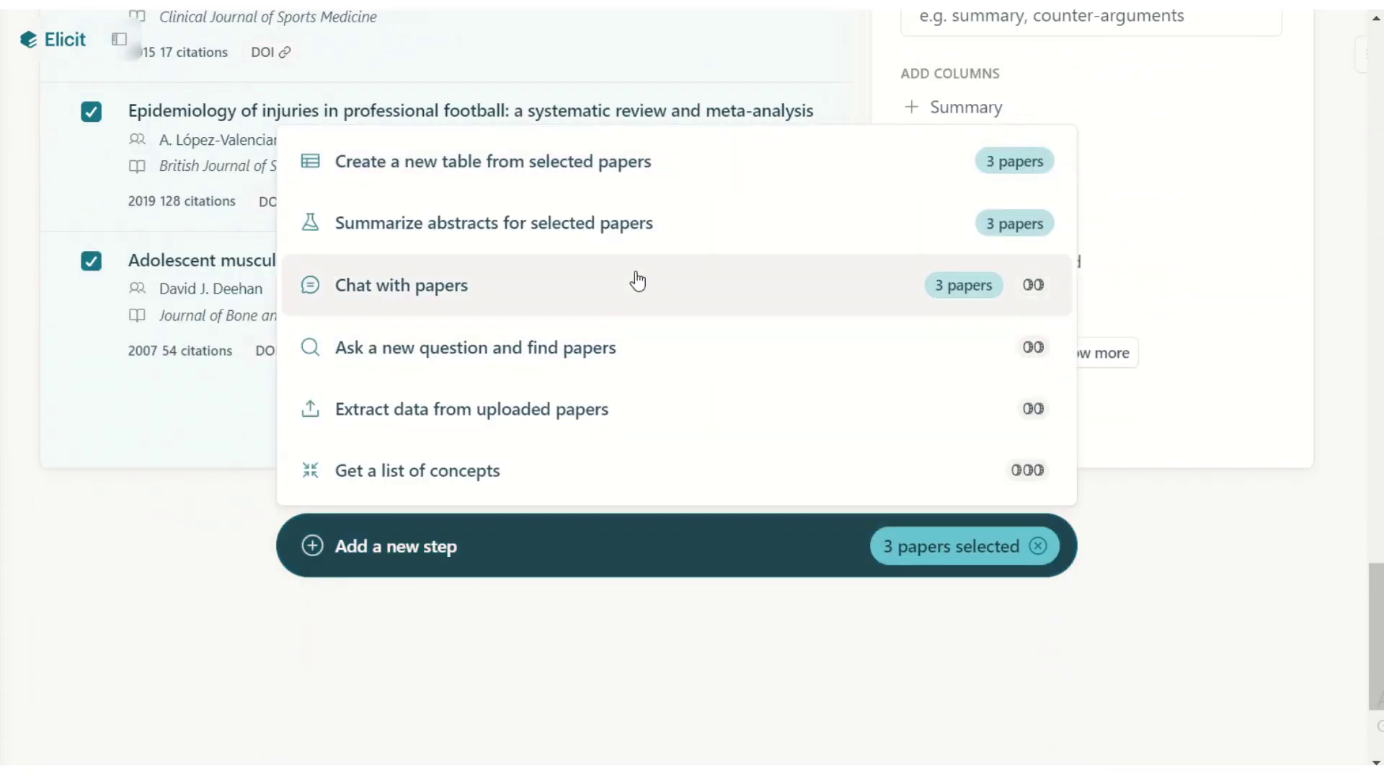
click(656, 228)
scroll(664, 373, down, 2)
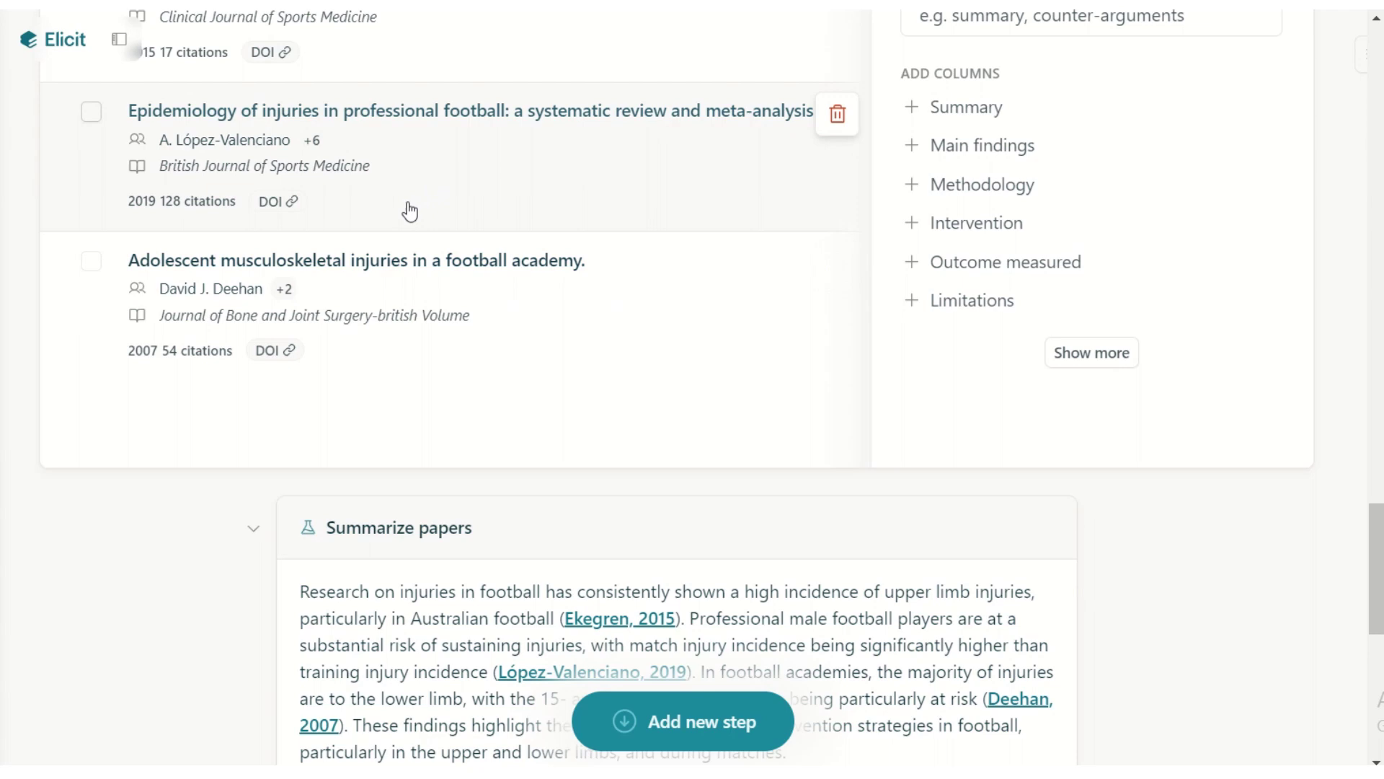
scroll(405, 210, down, 4)
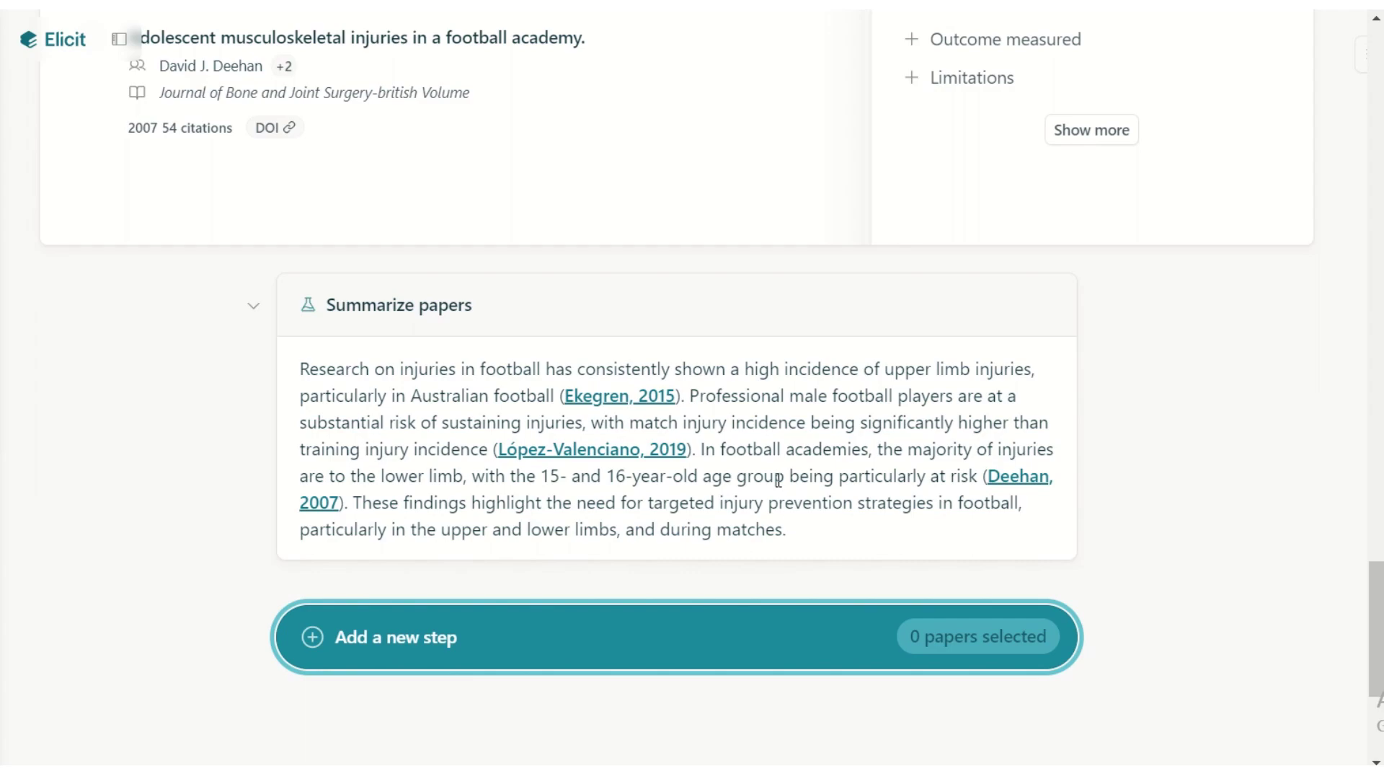
- Select the Medical-Attention Injuries, Epidemiology of injuries and Adolescent musculoskeletal injuries papers again in the three-paper table
scroll(779, 480, up, 5)
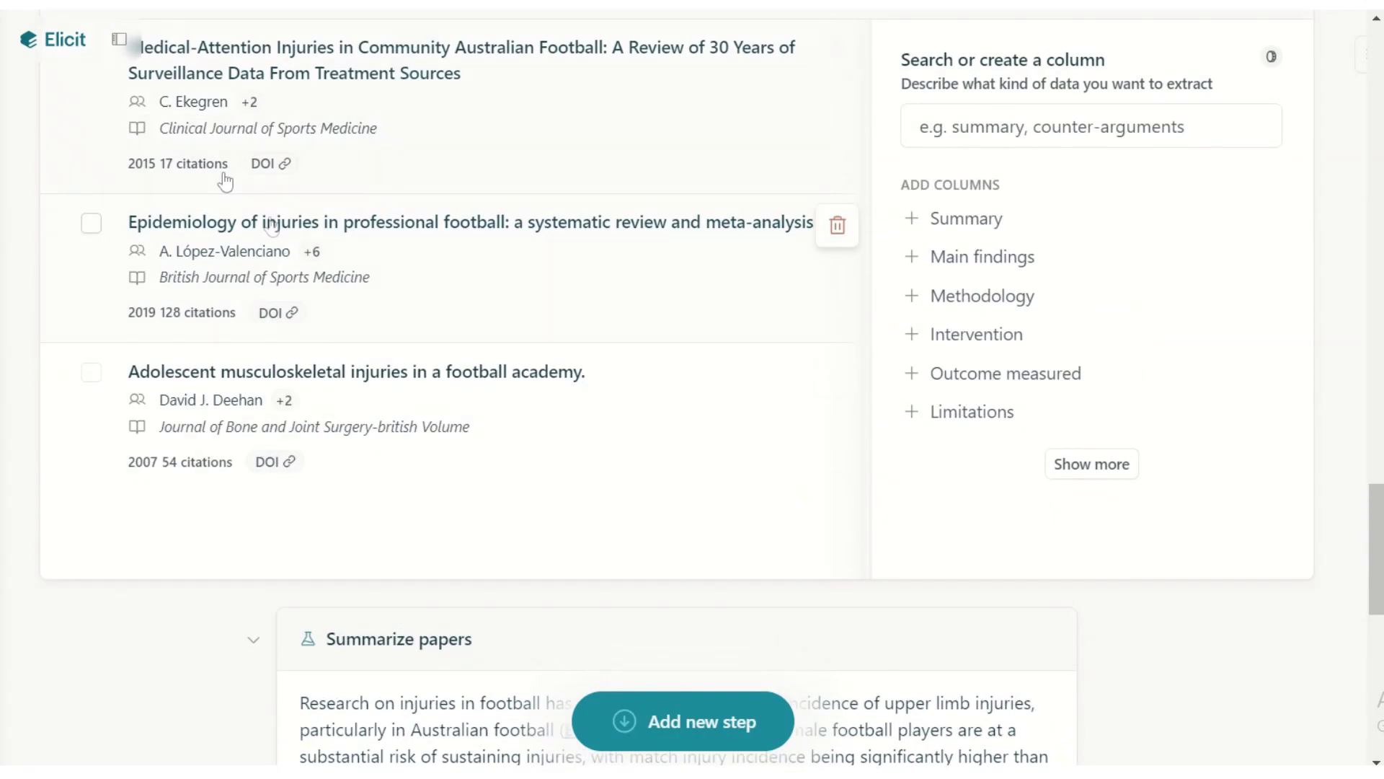
scroll(226, 182, up, 2)
click(91, 159)
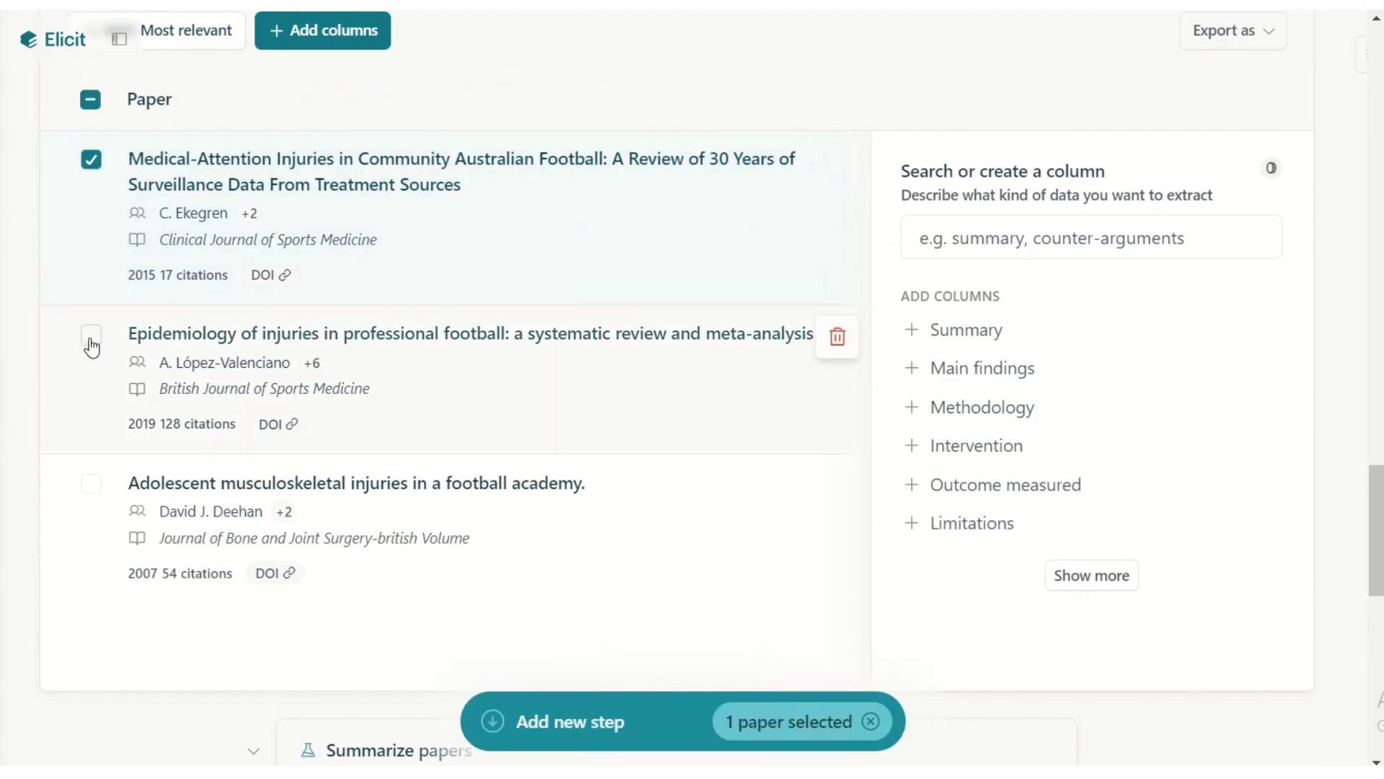
click(90, 335)
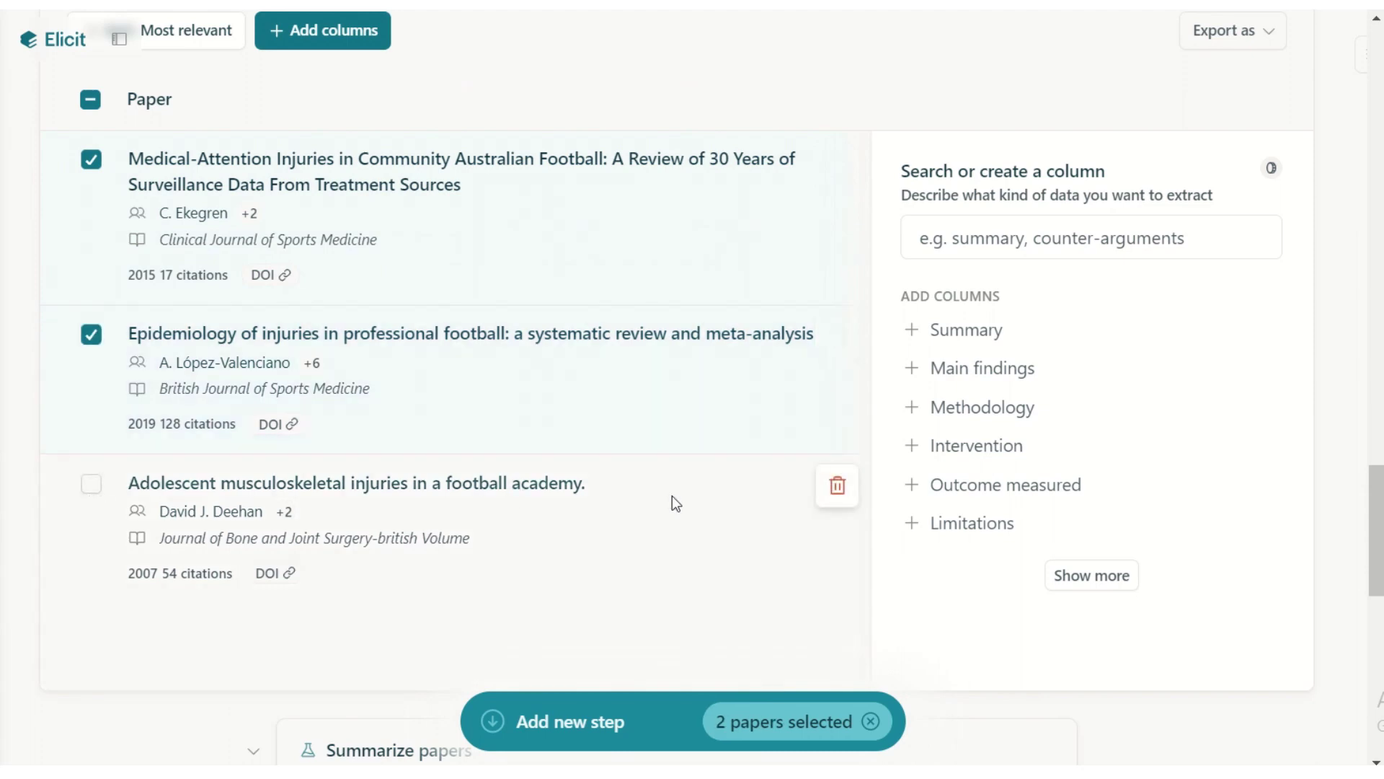
click(91, 484)
- Add a Chat with papers step to the notebook for the three selected papers
scroll(672, 433, down, 3)
scroll(692, 490, down, 5)
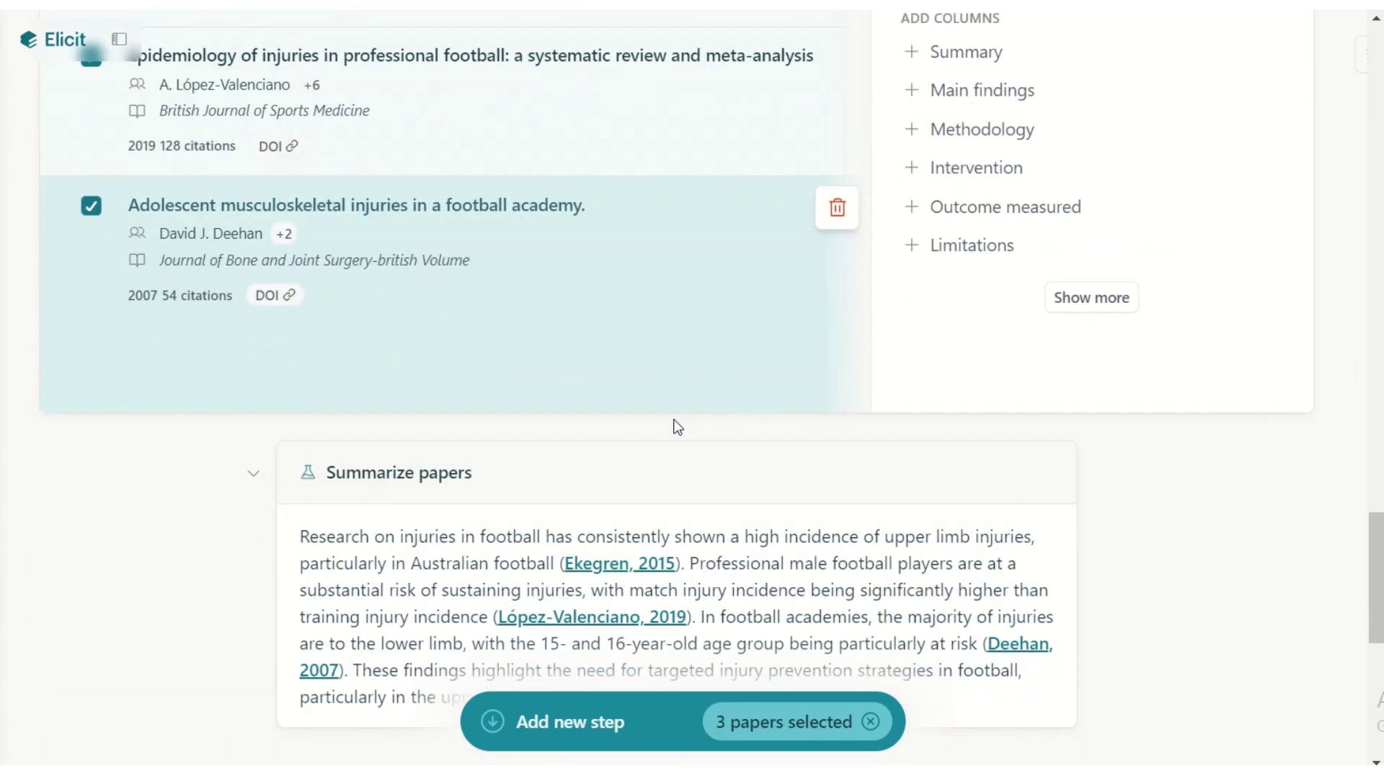
click(736, 542)
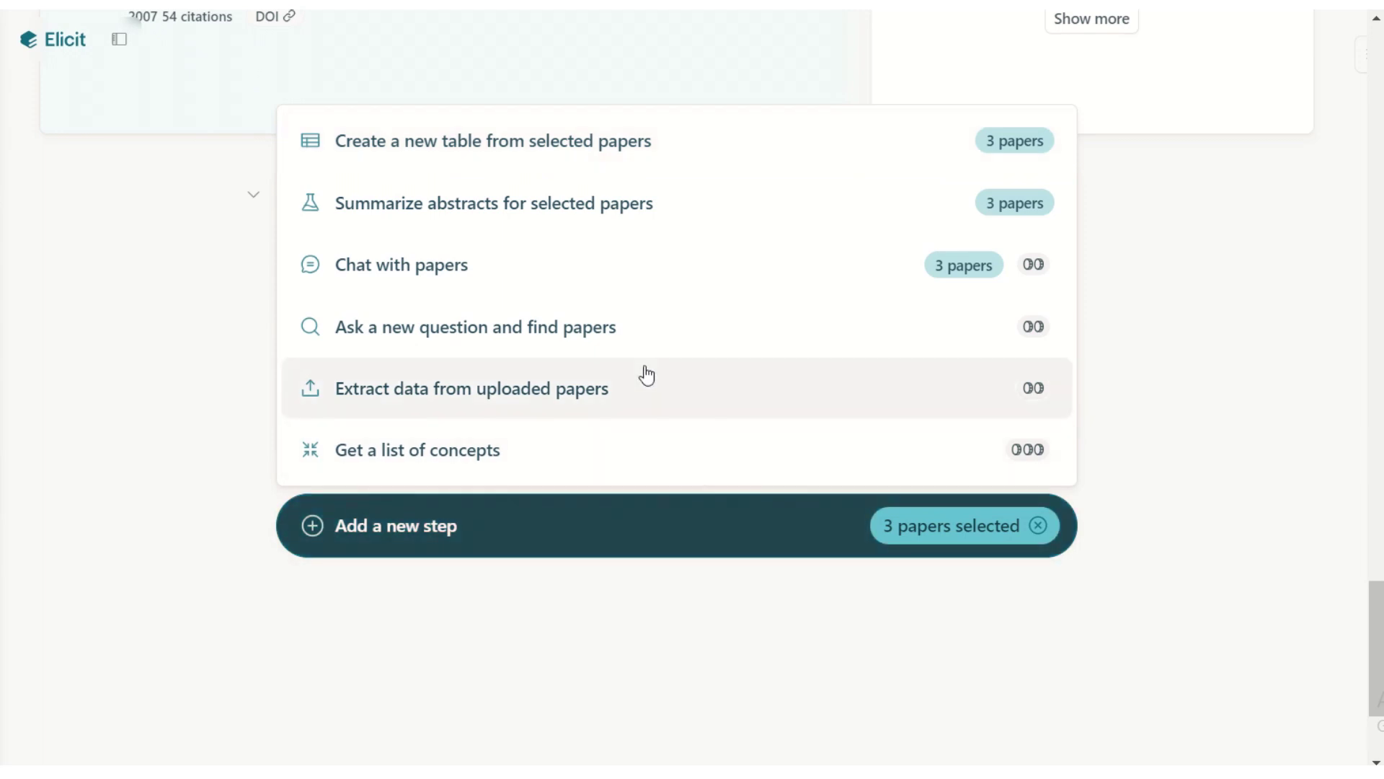
click(654, 282)
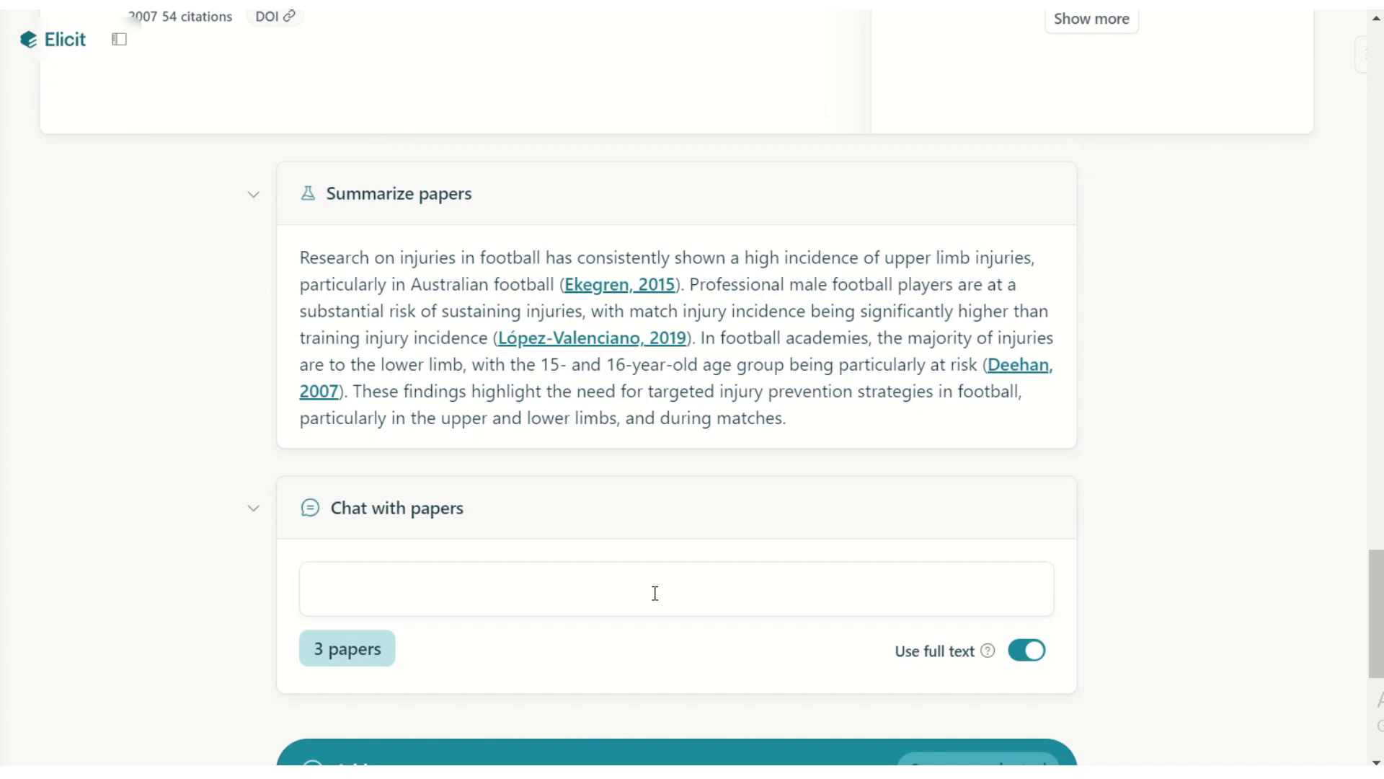
- Ask the three papers "what was the recommendations for future research?" and read through the answer
text(what awas the recommendations f)
text(uture research?)
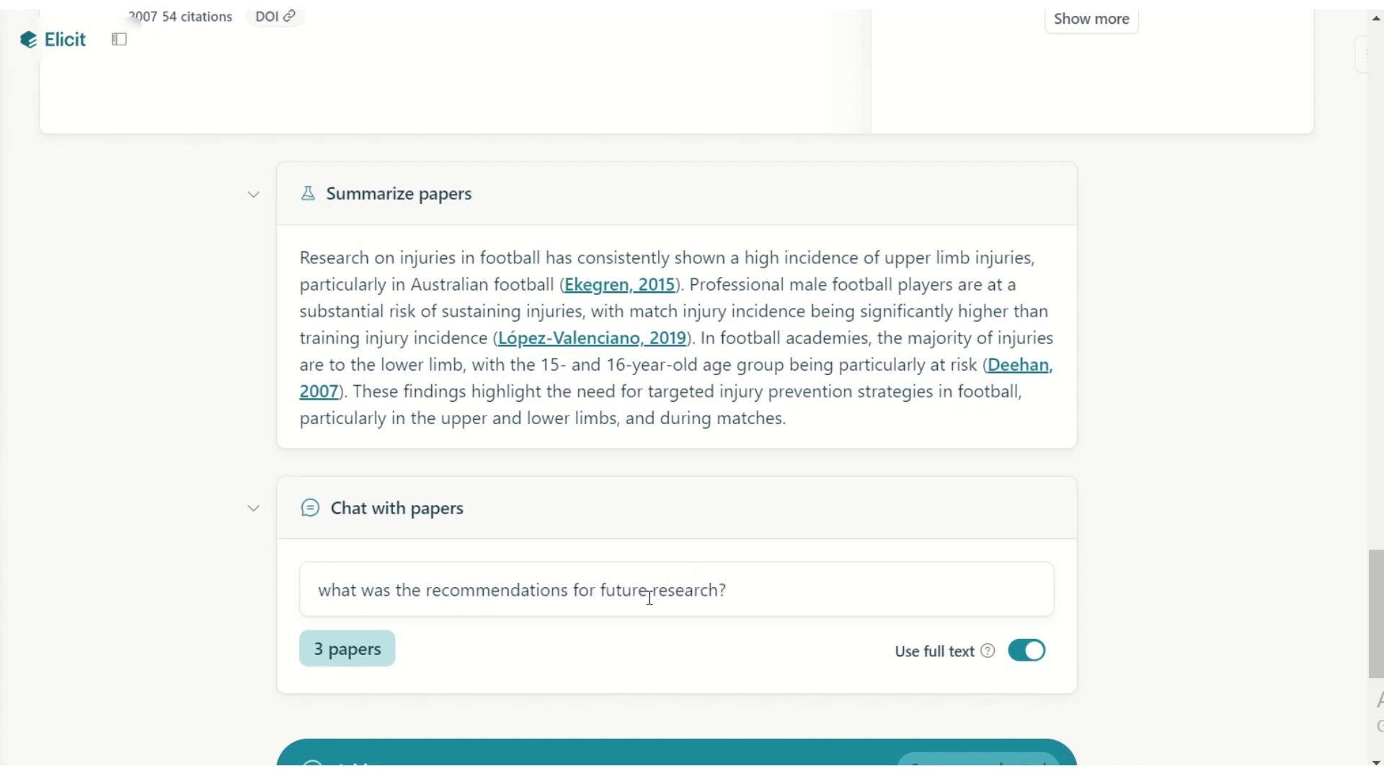
scroll(634, 609, down, 2)
key(Return)
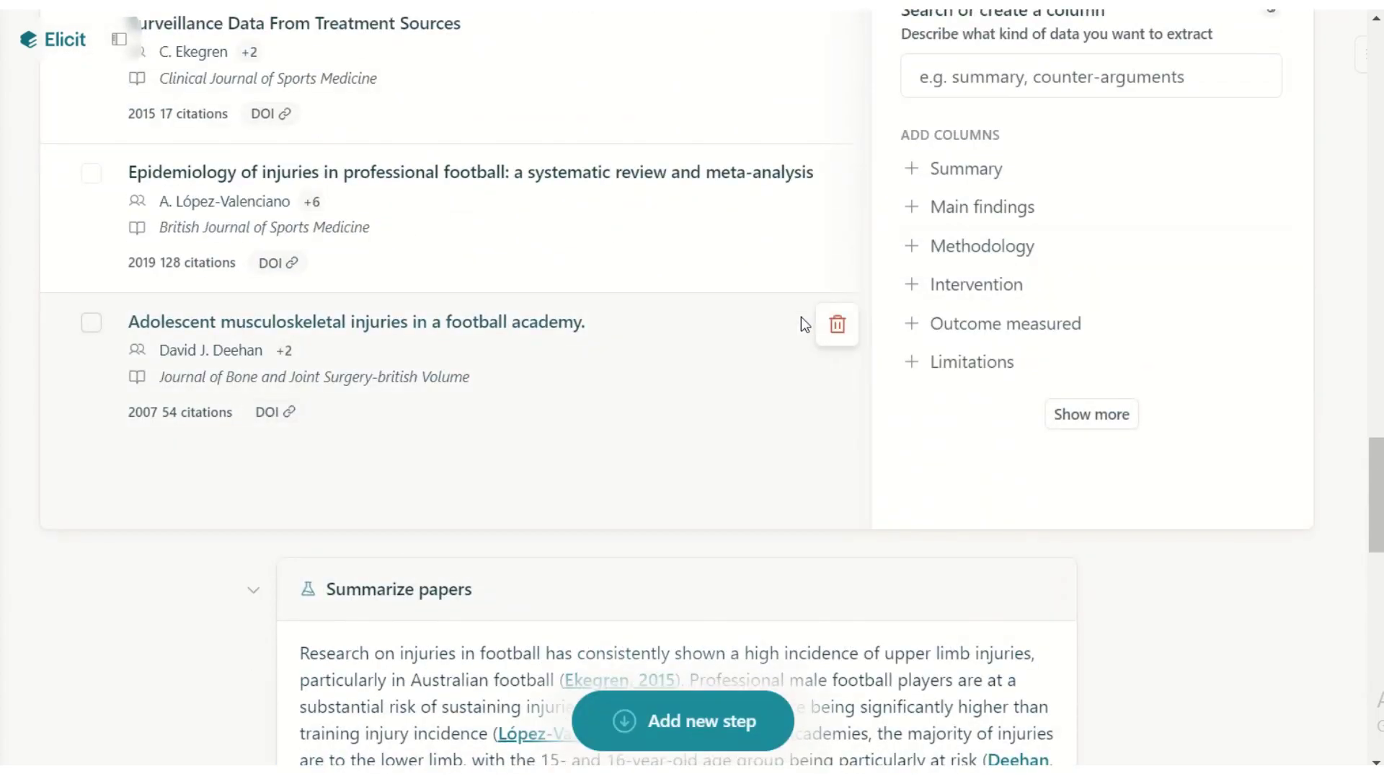
scroll(800, 325, down, 7)
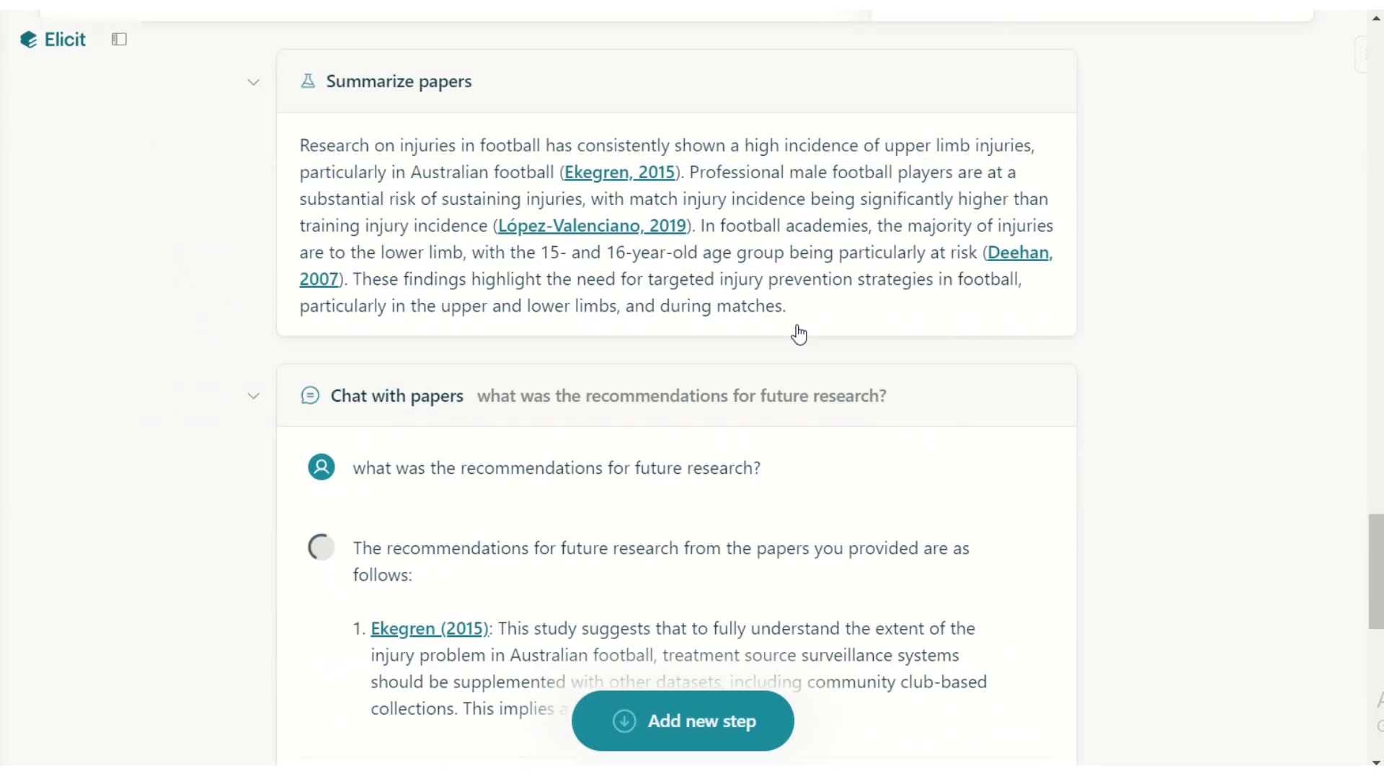
scroll(799, 334, down, 5)
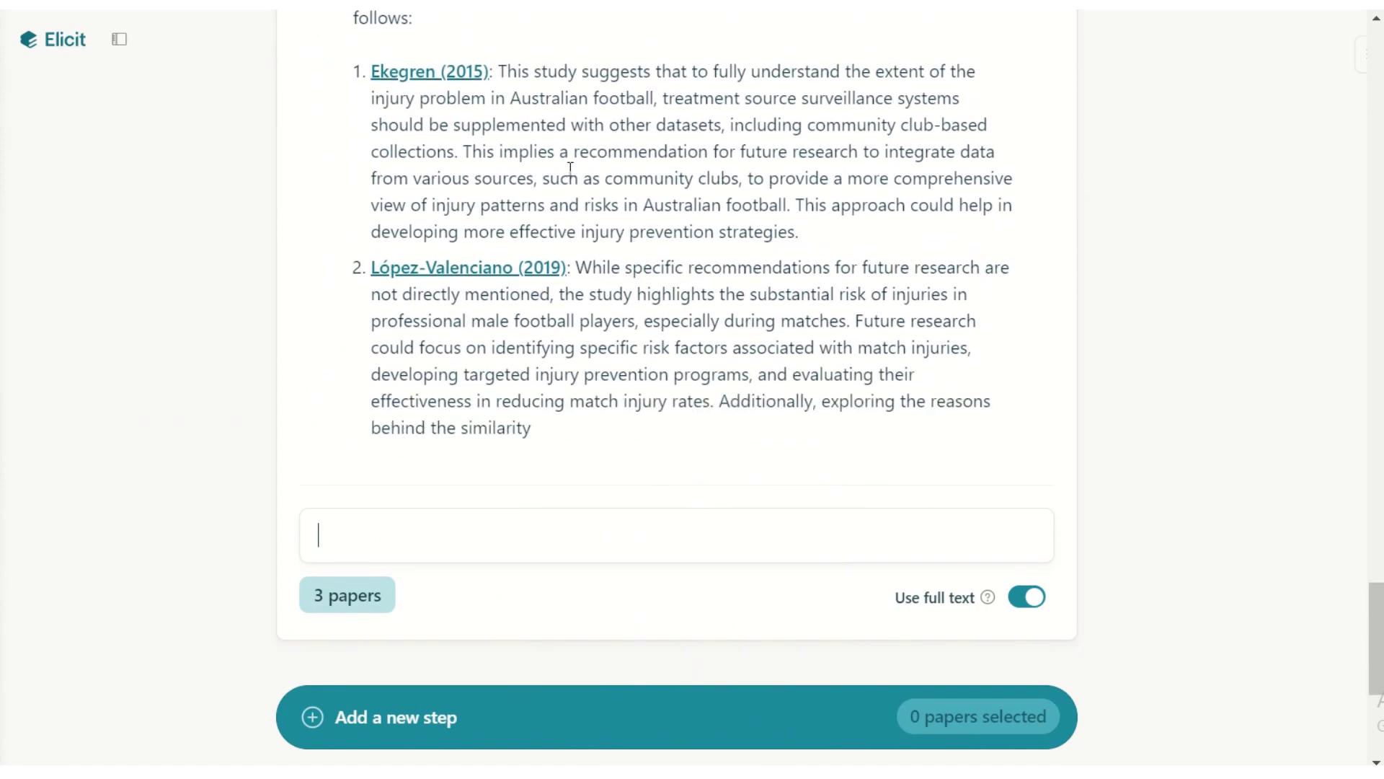
scroll(565, 189, up, 3)
scroll(573, 209, down, 2)
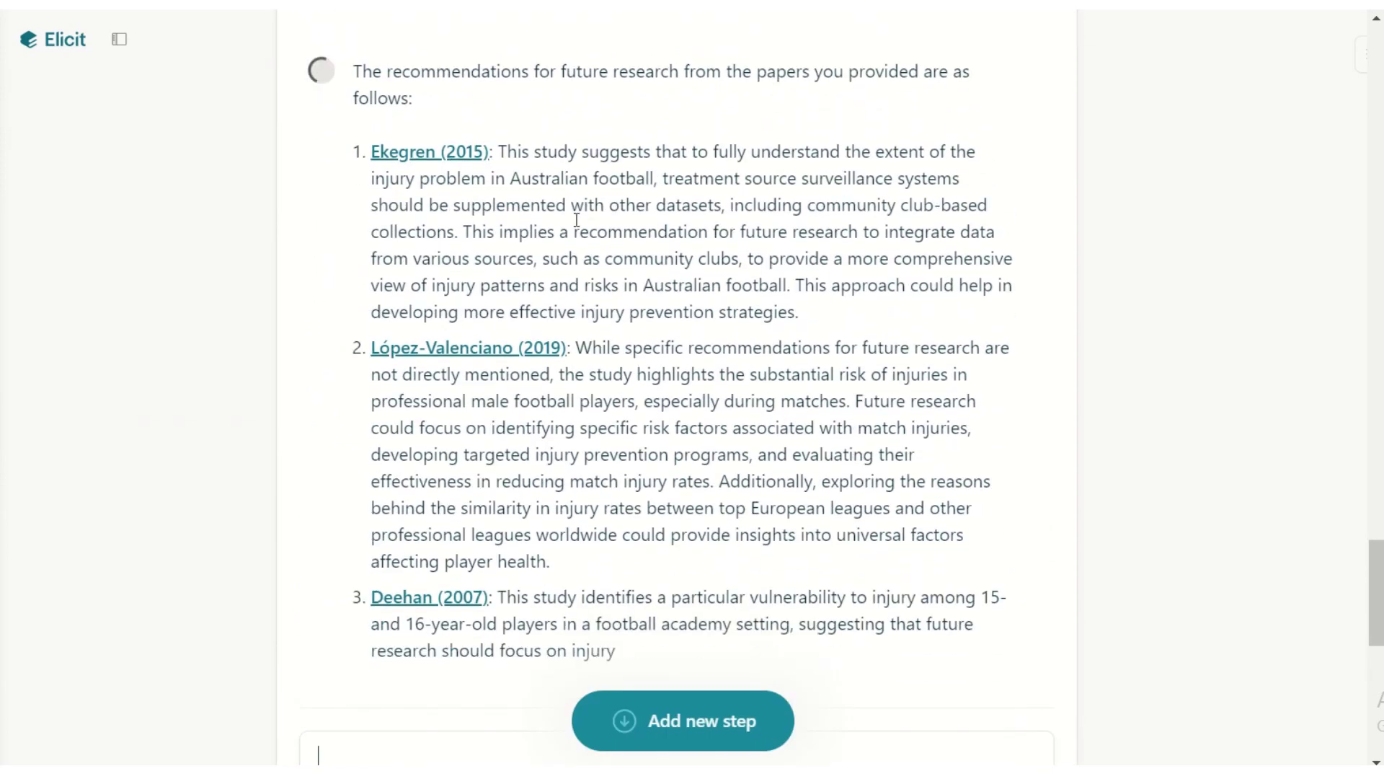
scroll(635, 465, down, 5)
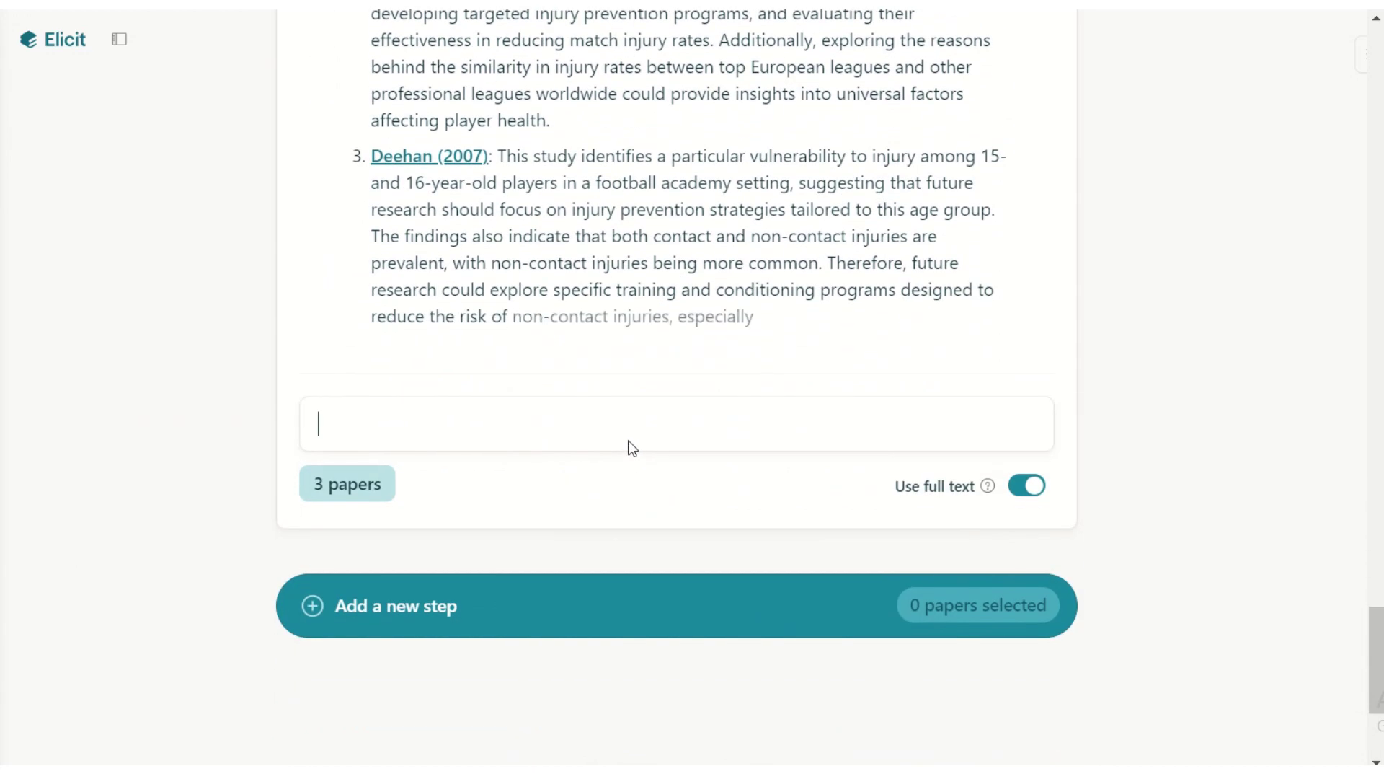
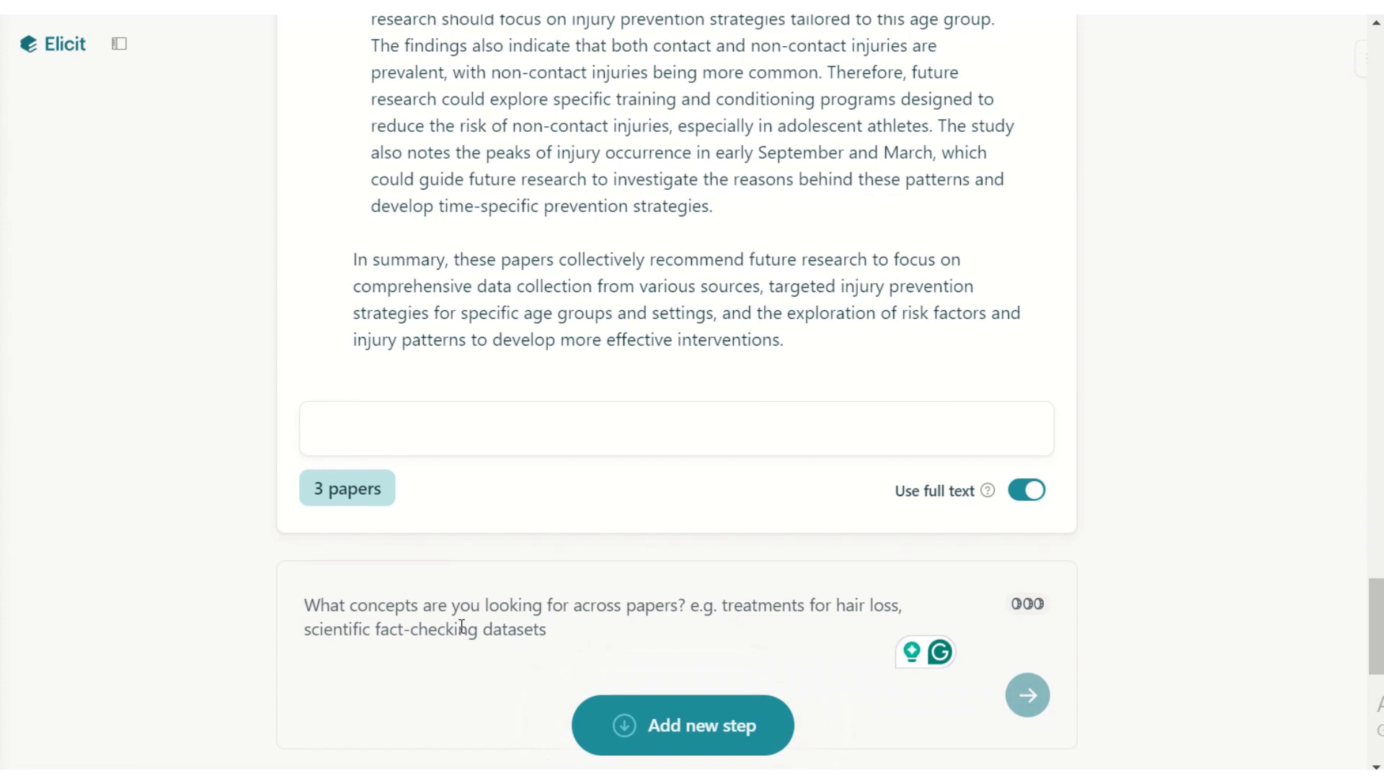
- Run a list-of-concepts step asking "Which theoretical models have been used in football injury research?"
text(Which )
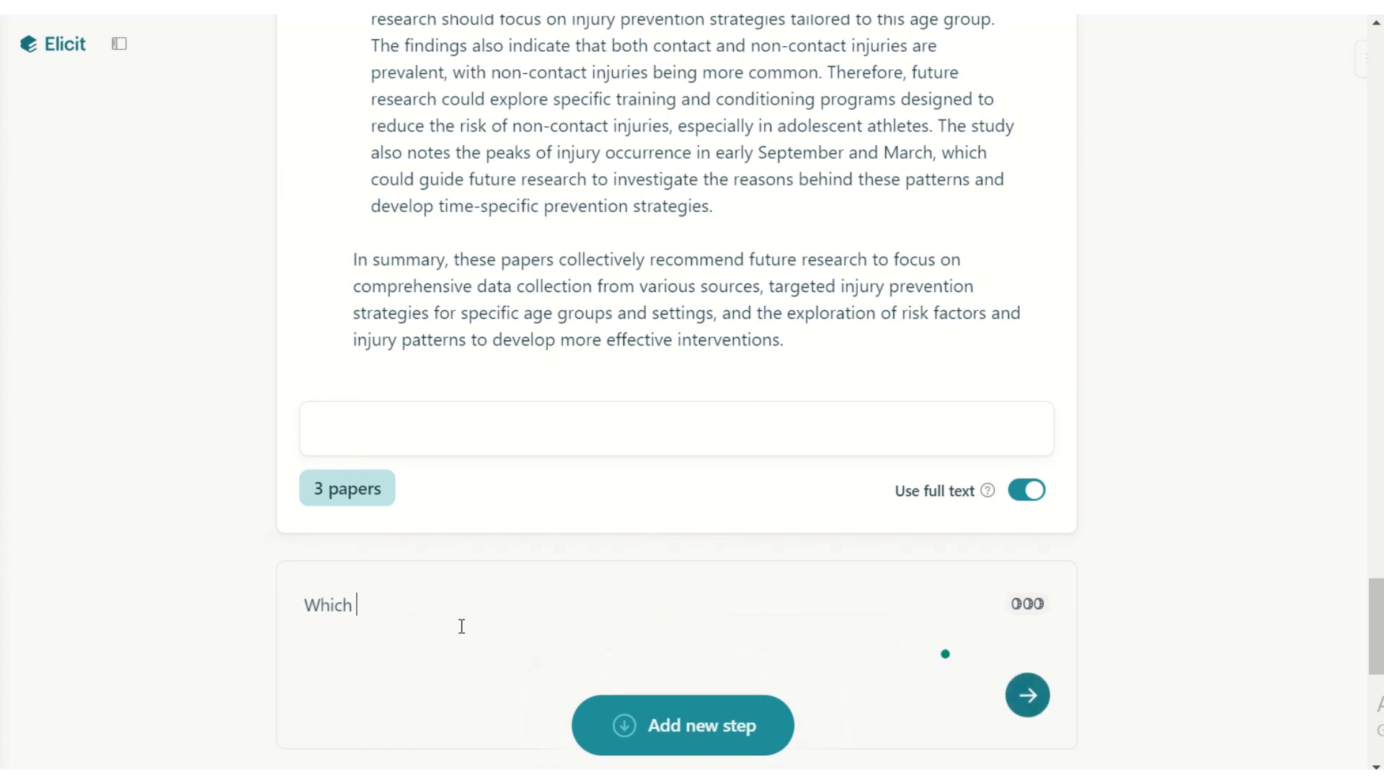
text(theoretical models have)
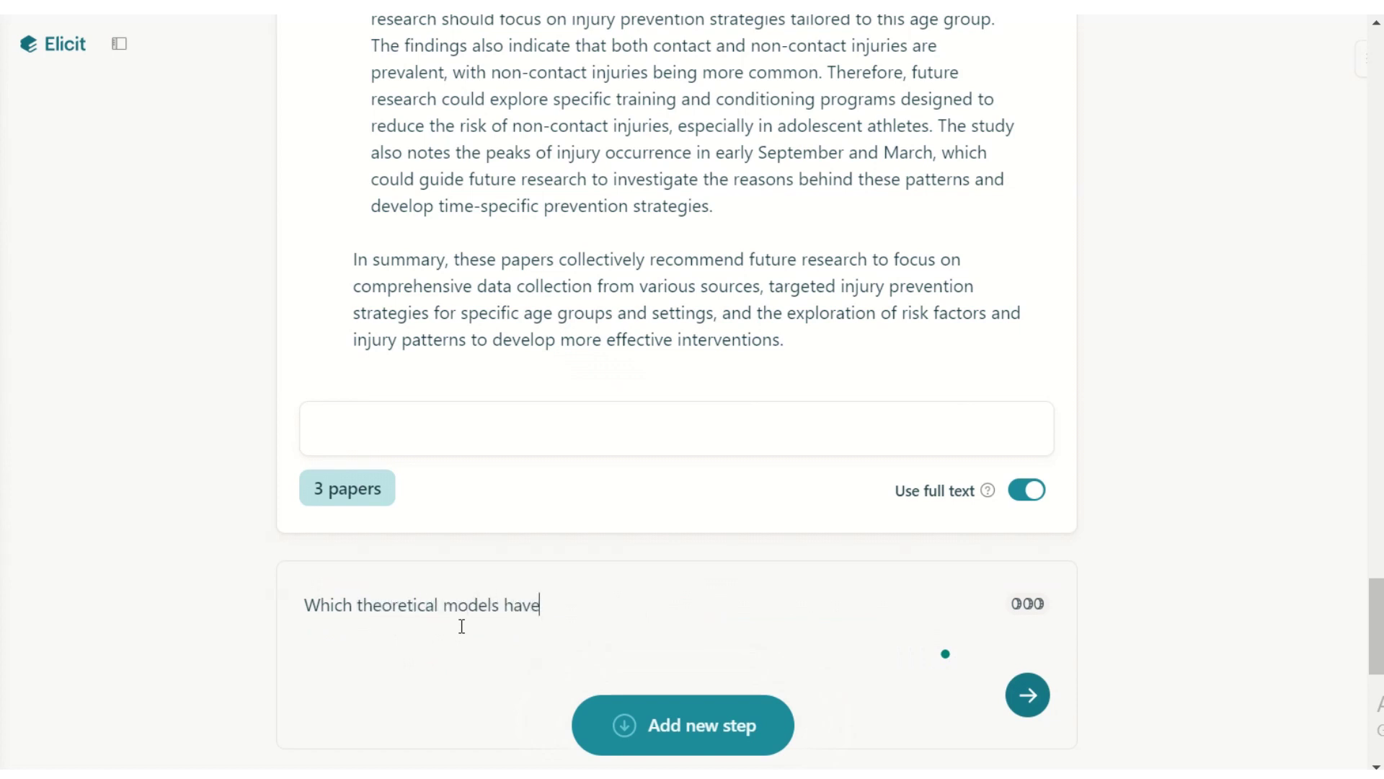
text( been used in footbal)
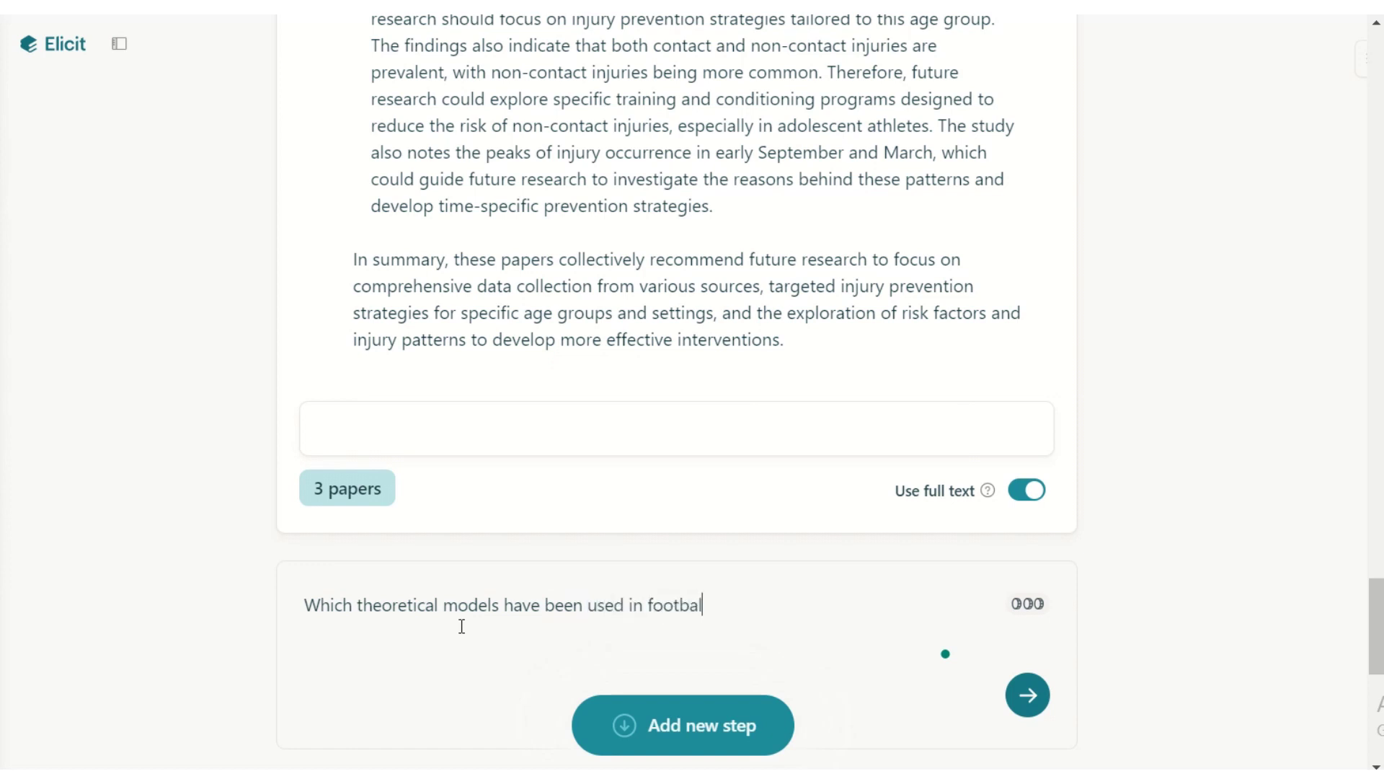
text(l injury research?)
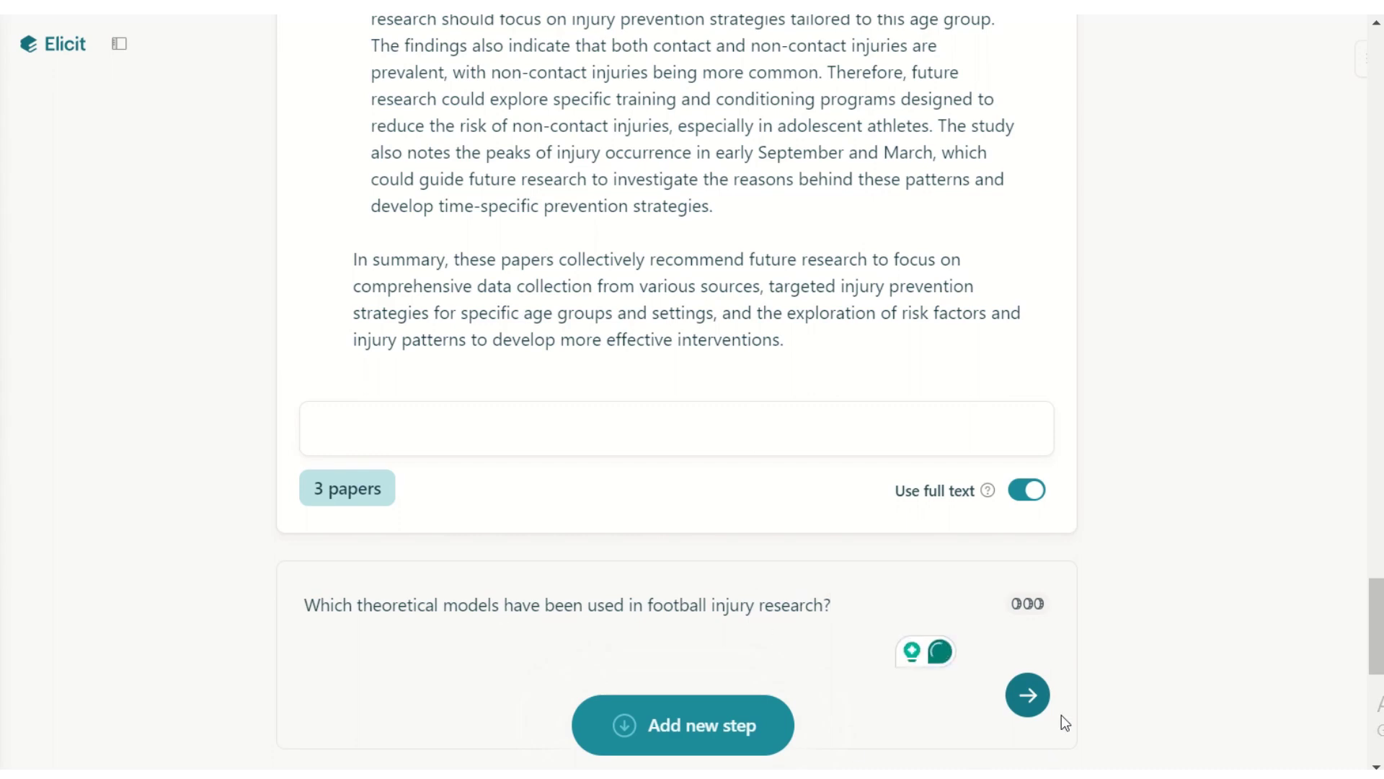
click(1035, 698)
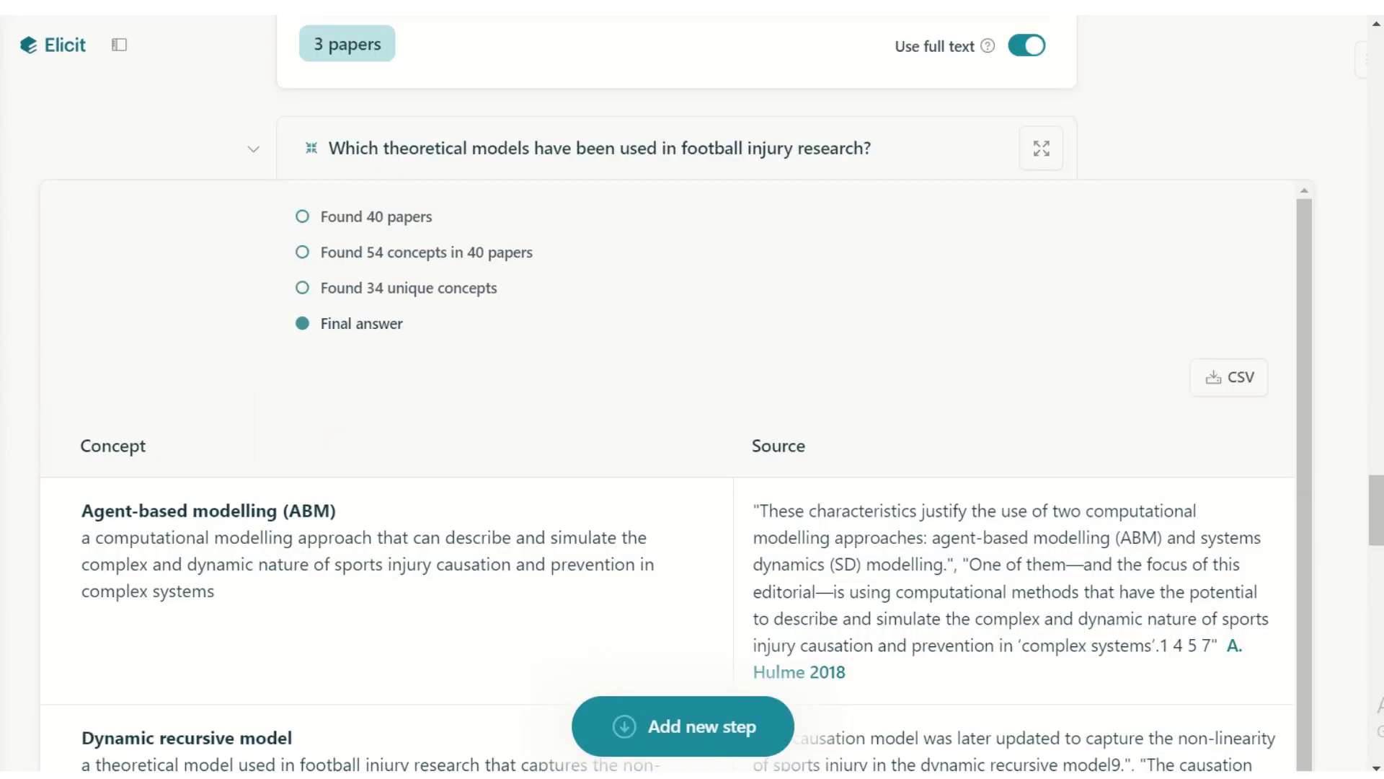
- Examine the listed theoretical models with their descriptions and source quotations in the concepts table
scroll(707, 315, down, 3)
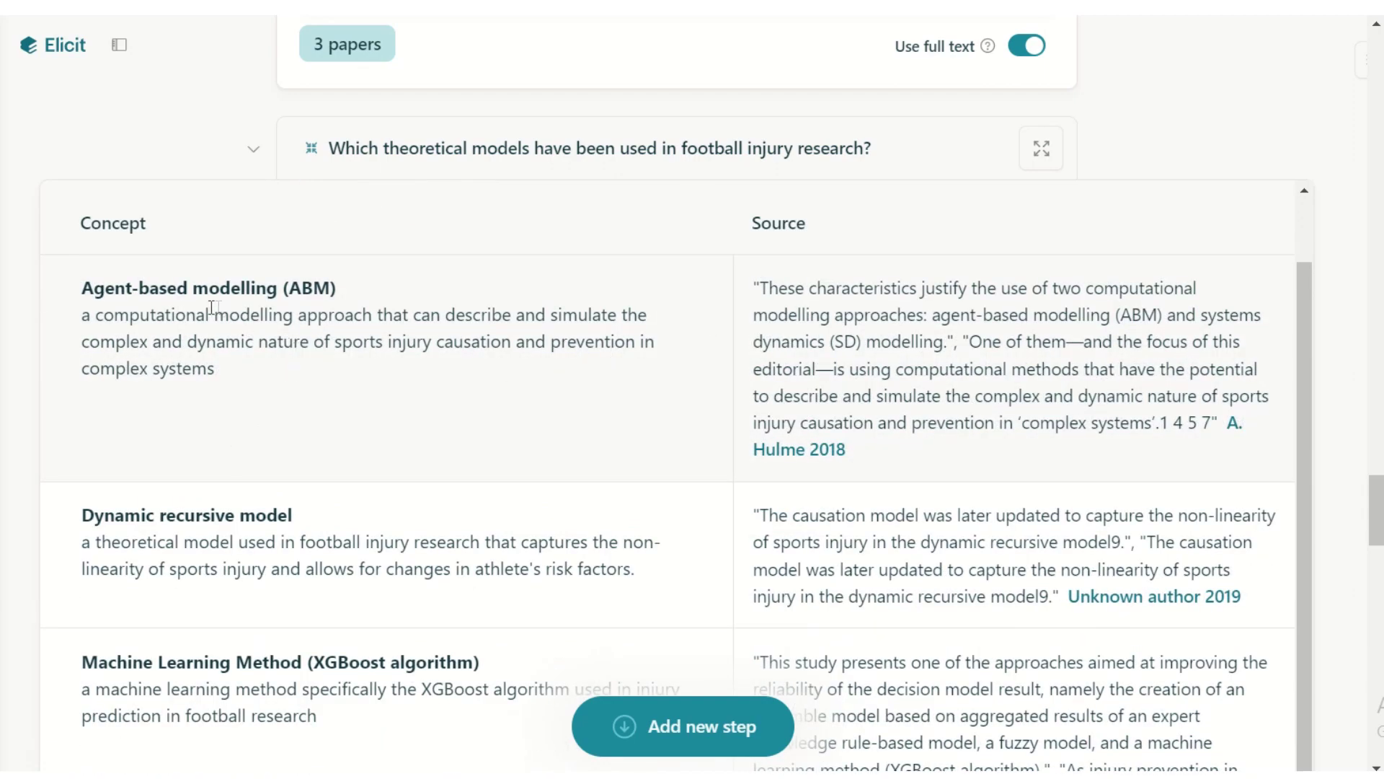
scroll(361, 538, down, 3)
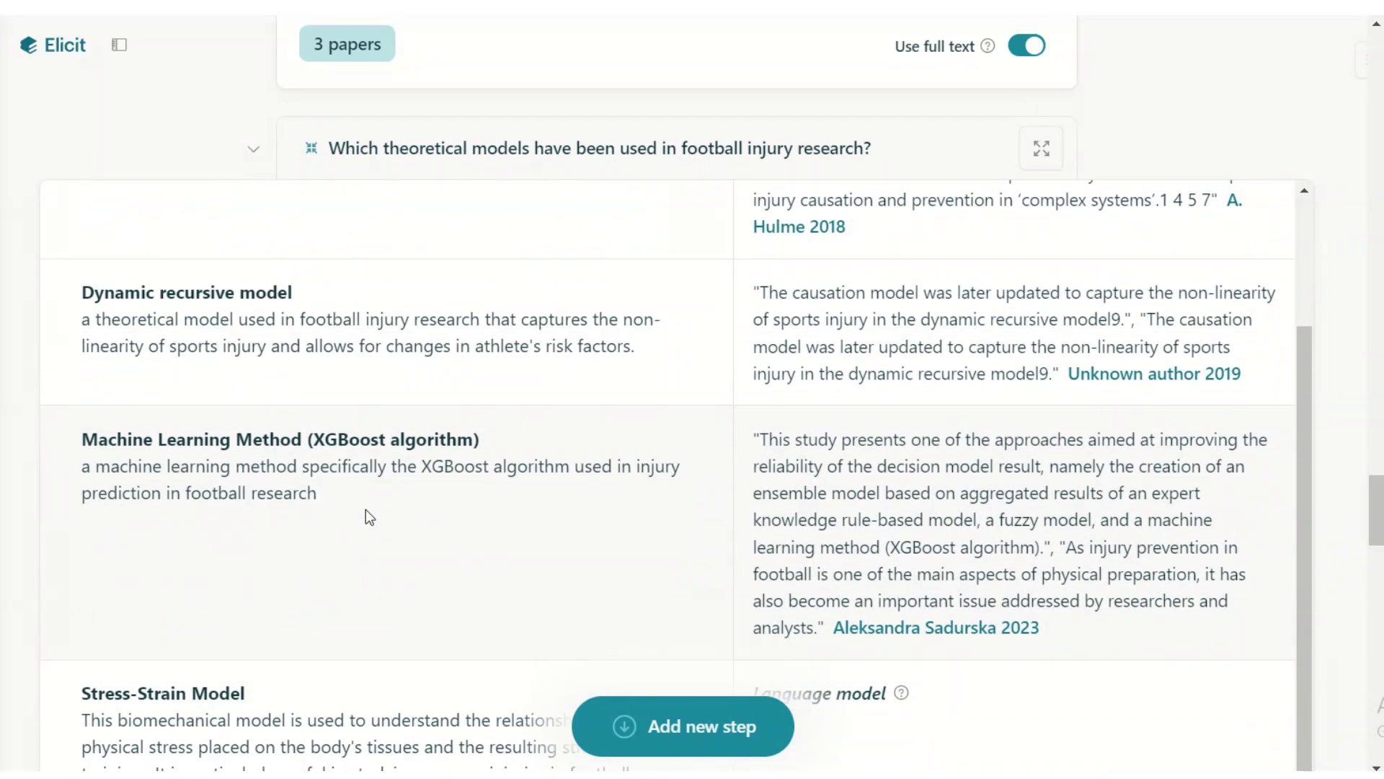
scroll(372, 500, down, 3)
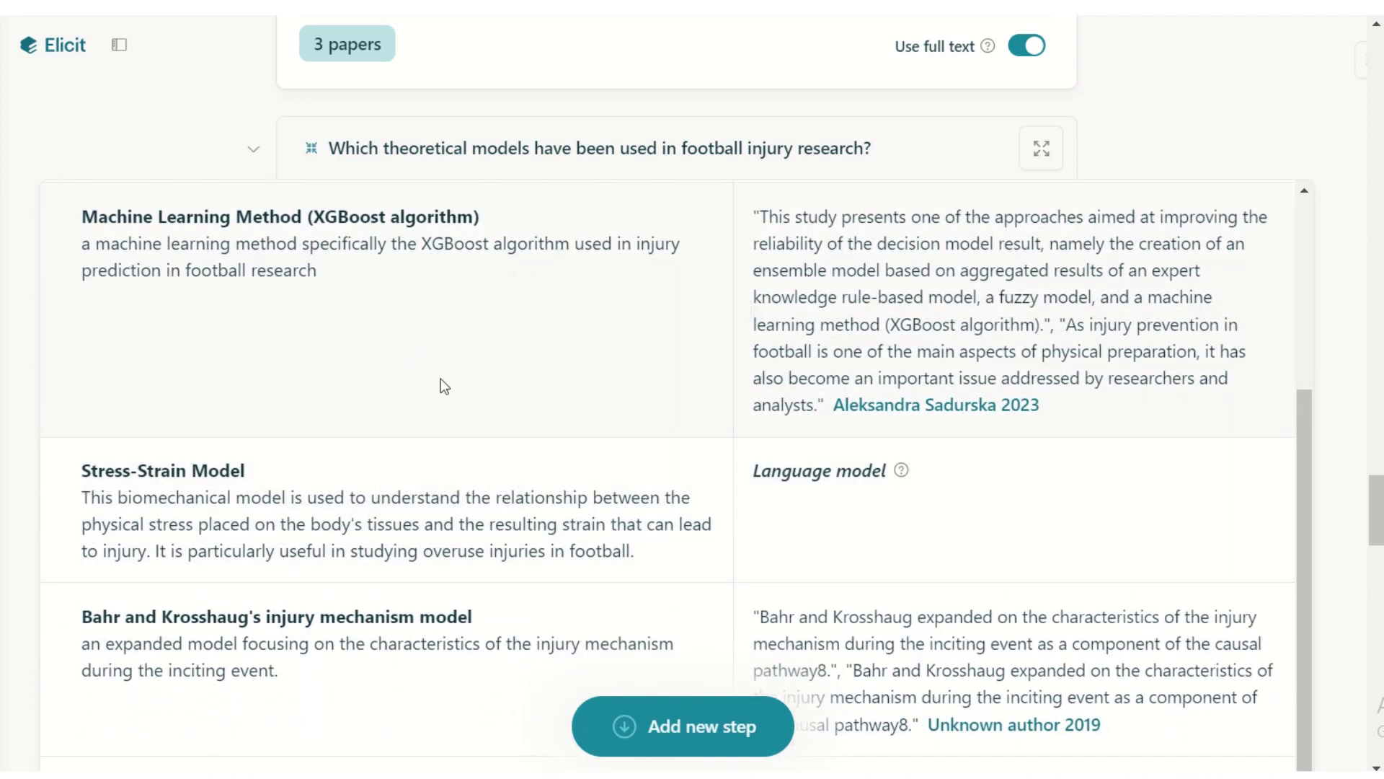
scroll(422, 465, down, 2)
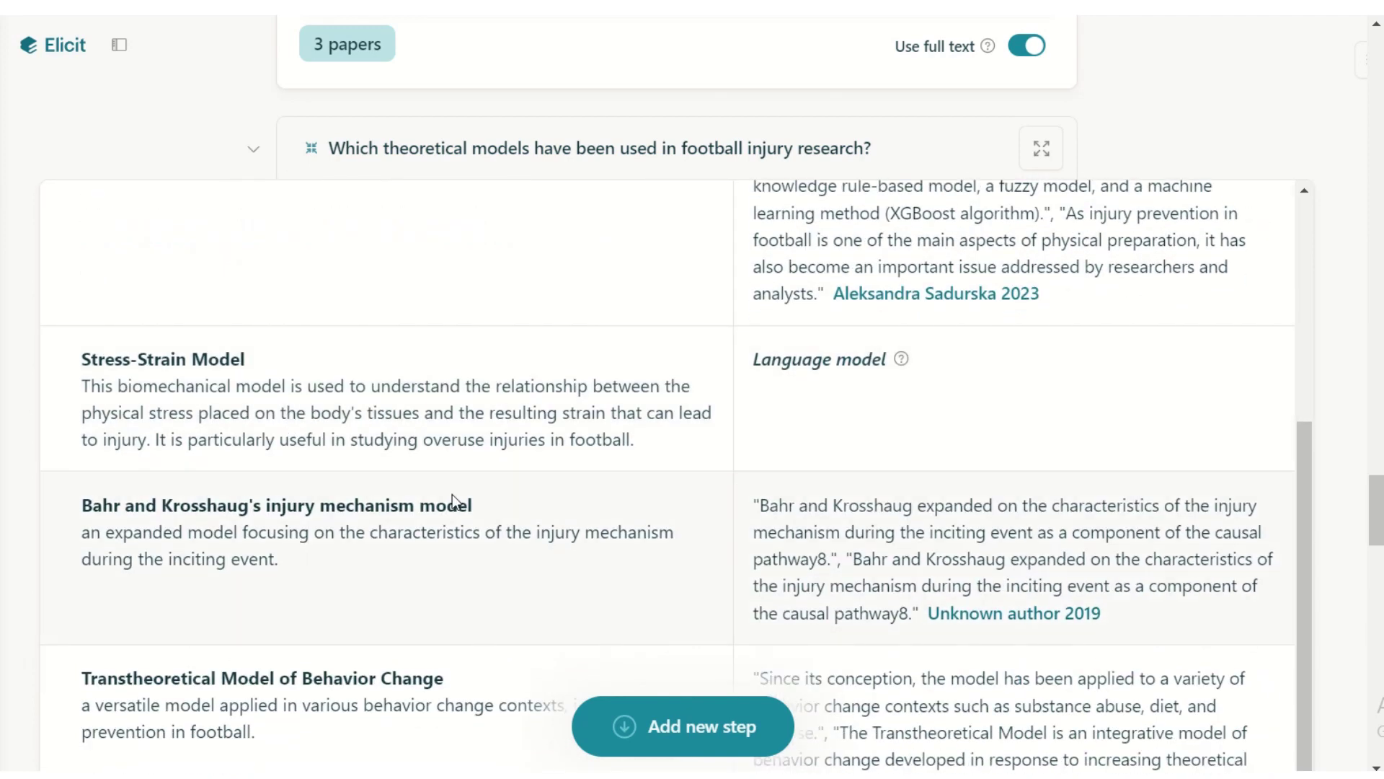
scroll(465, 519, down, 6)
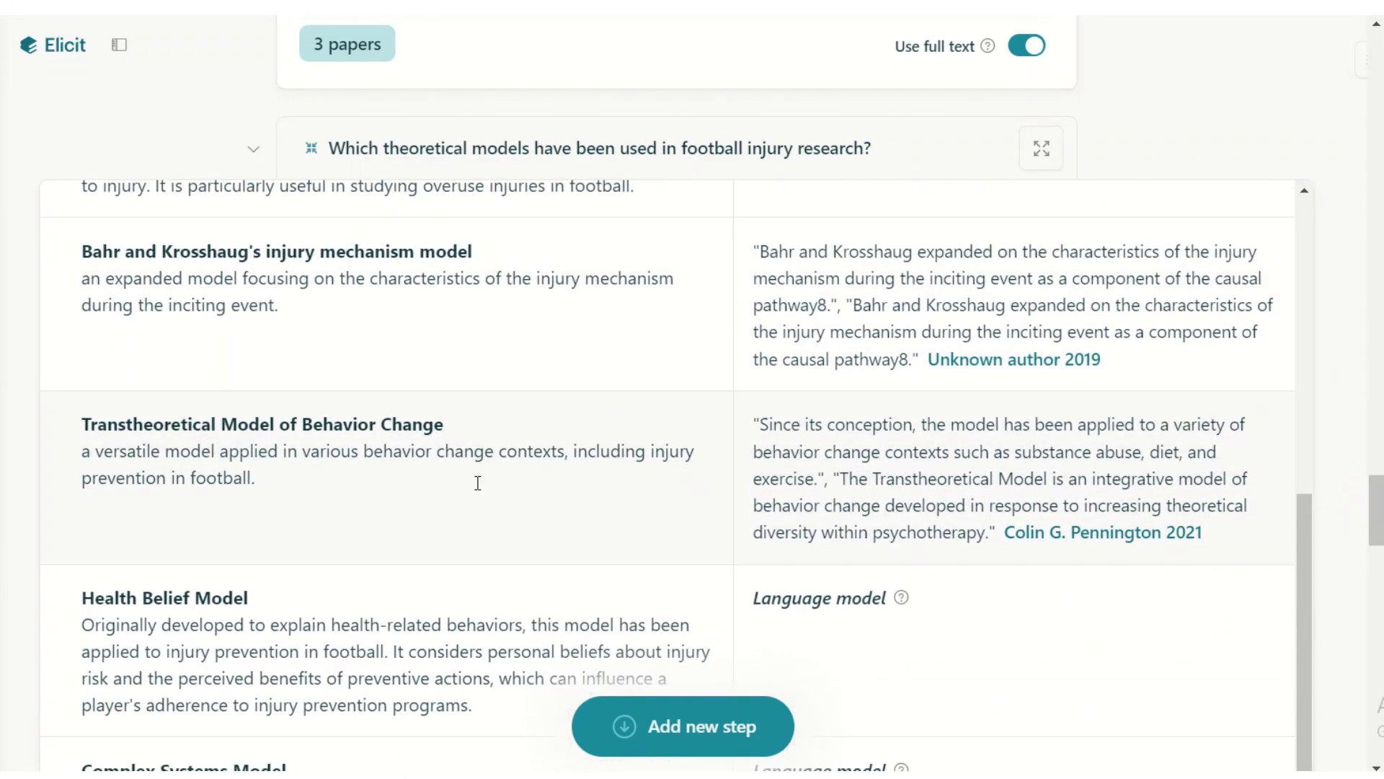
scroll(476, 477, down, 12)
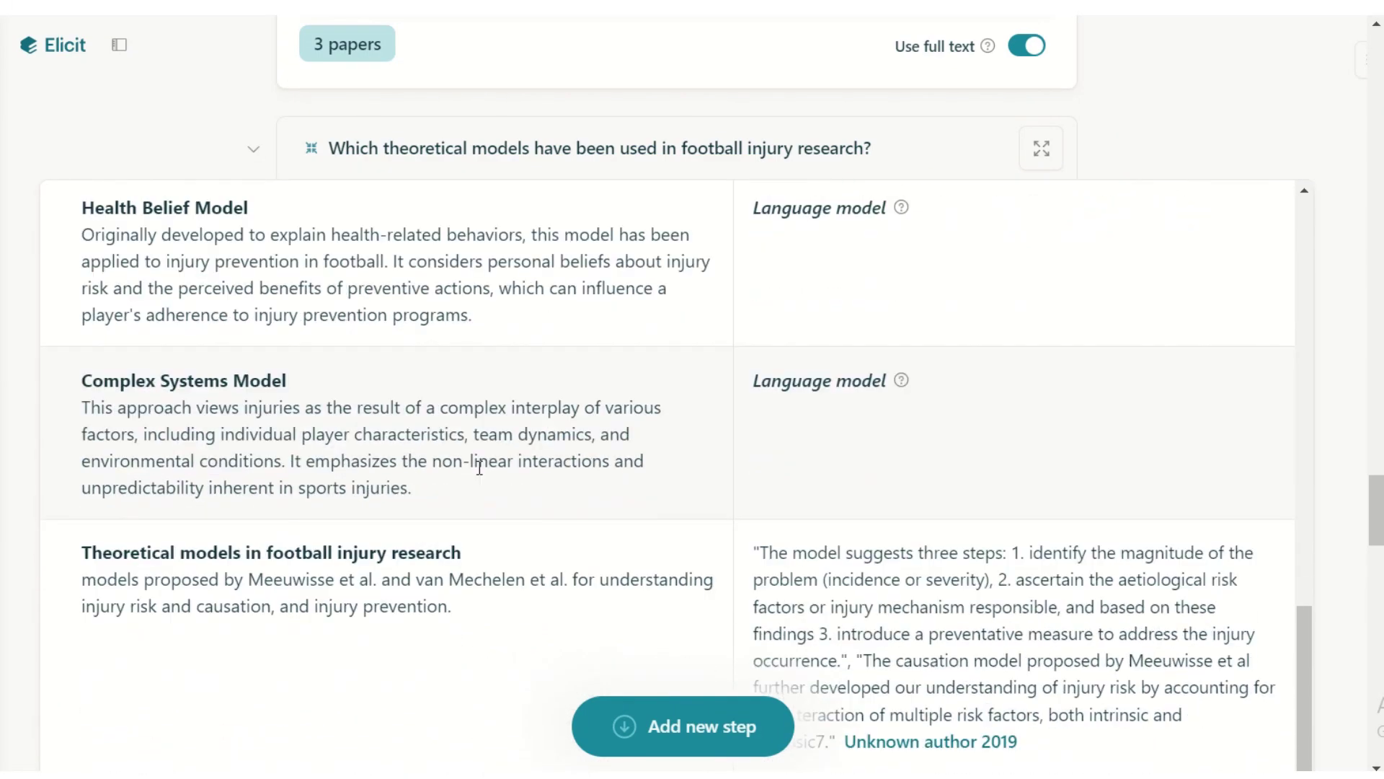
scroll(479, 469, down, 10)
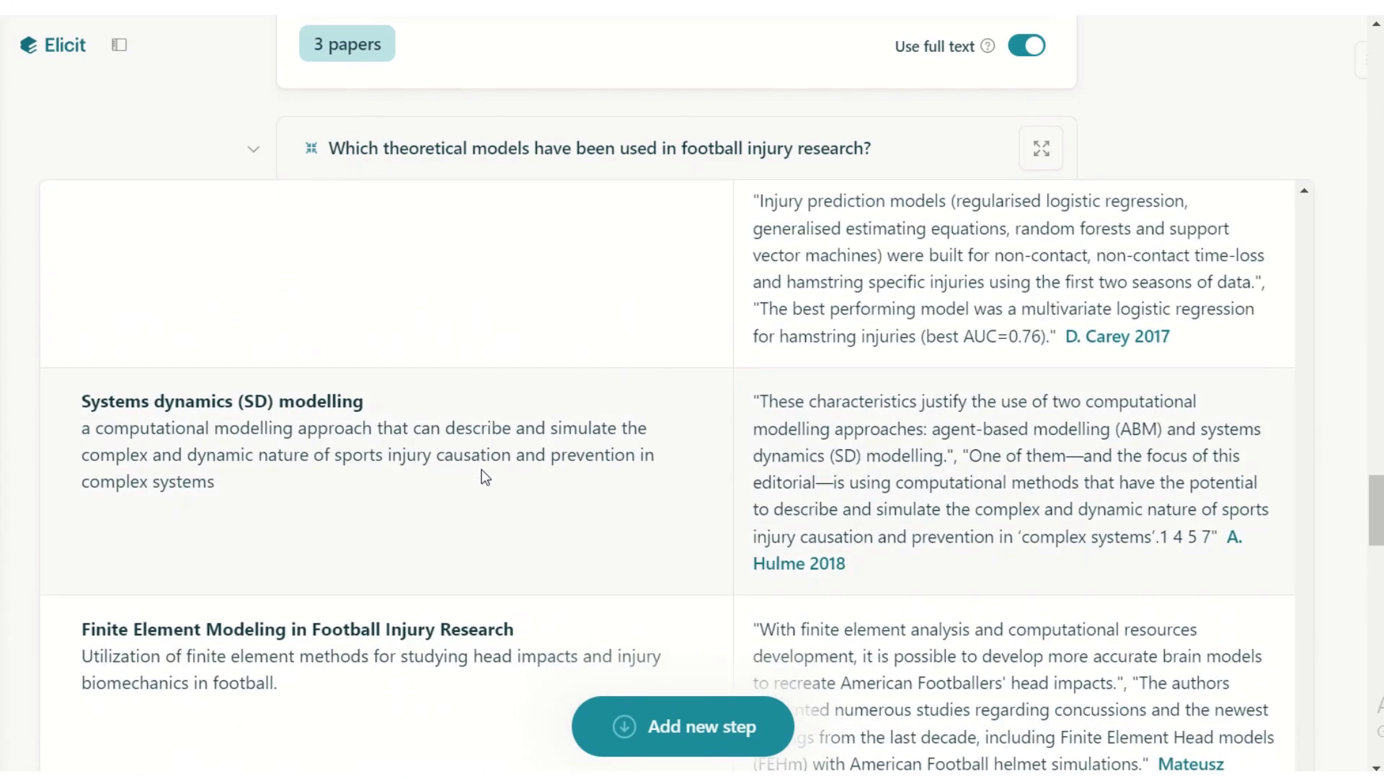
scroll(478, 465, down, 6)
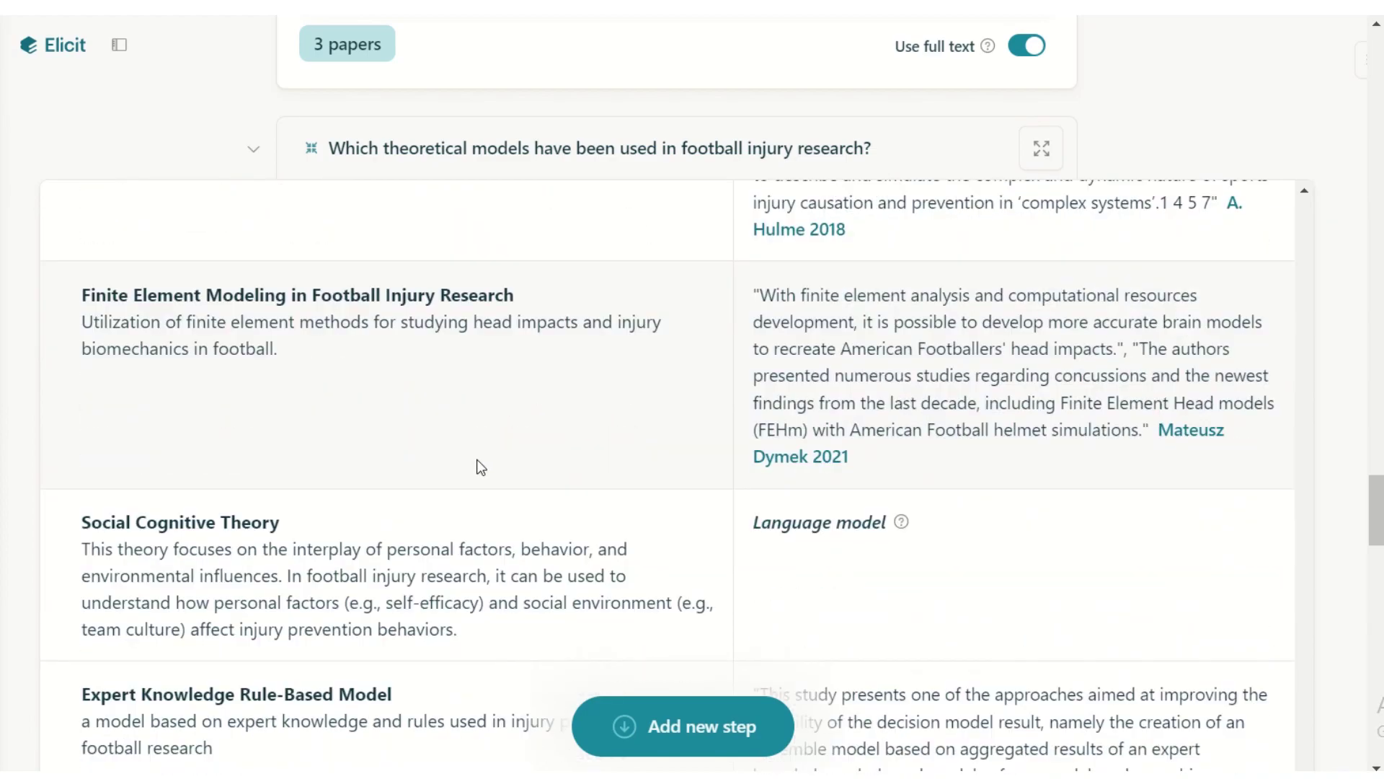
scroll(479, 467, down, 12)
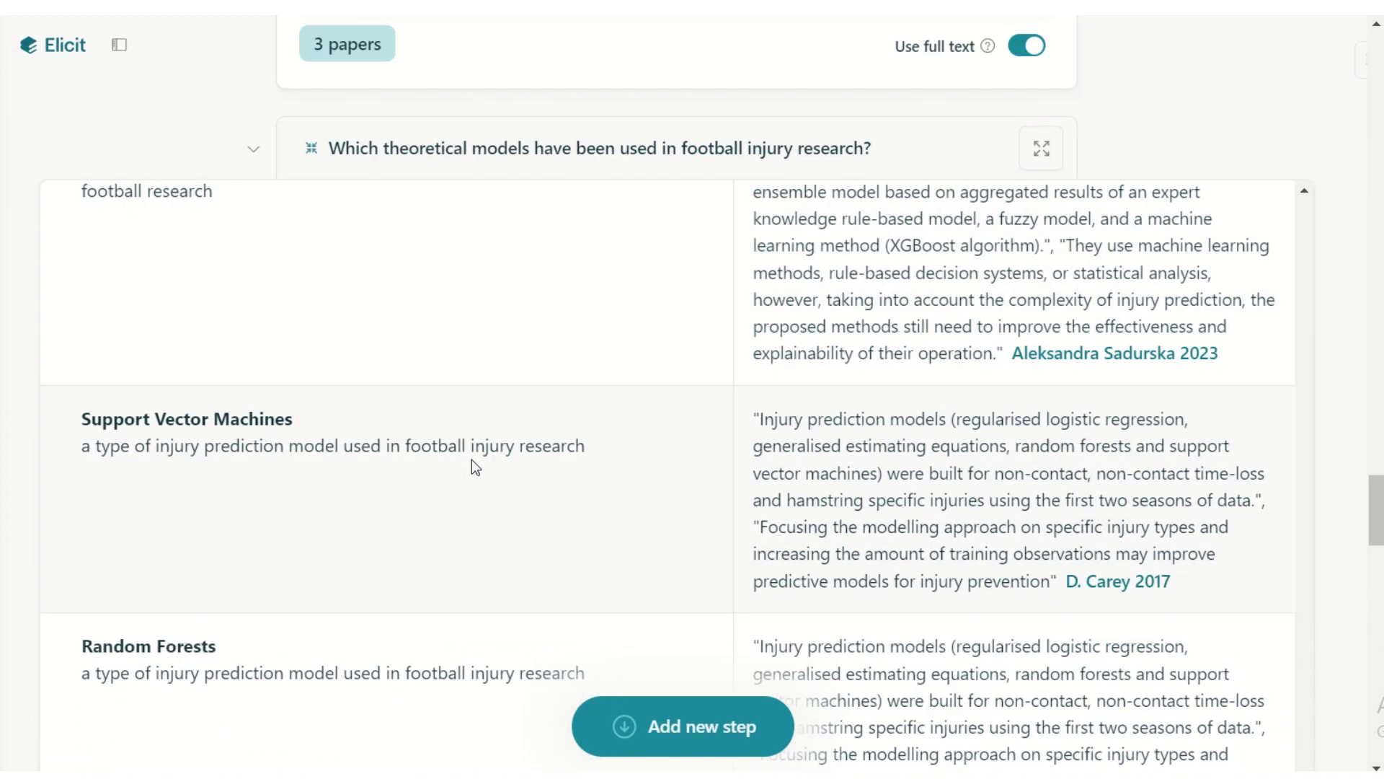
scroll(474, 467, down, 20)
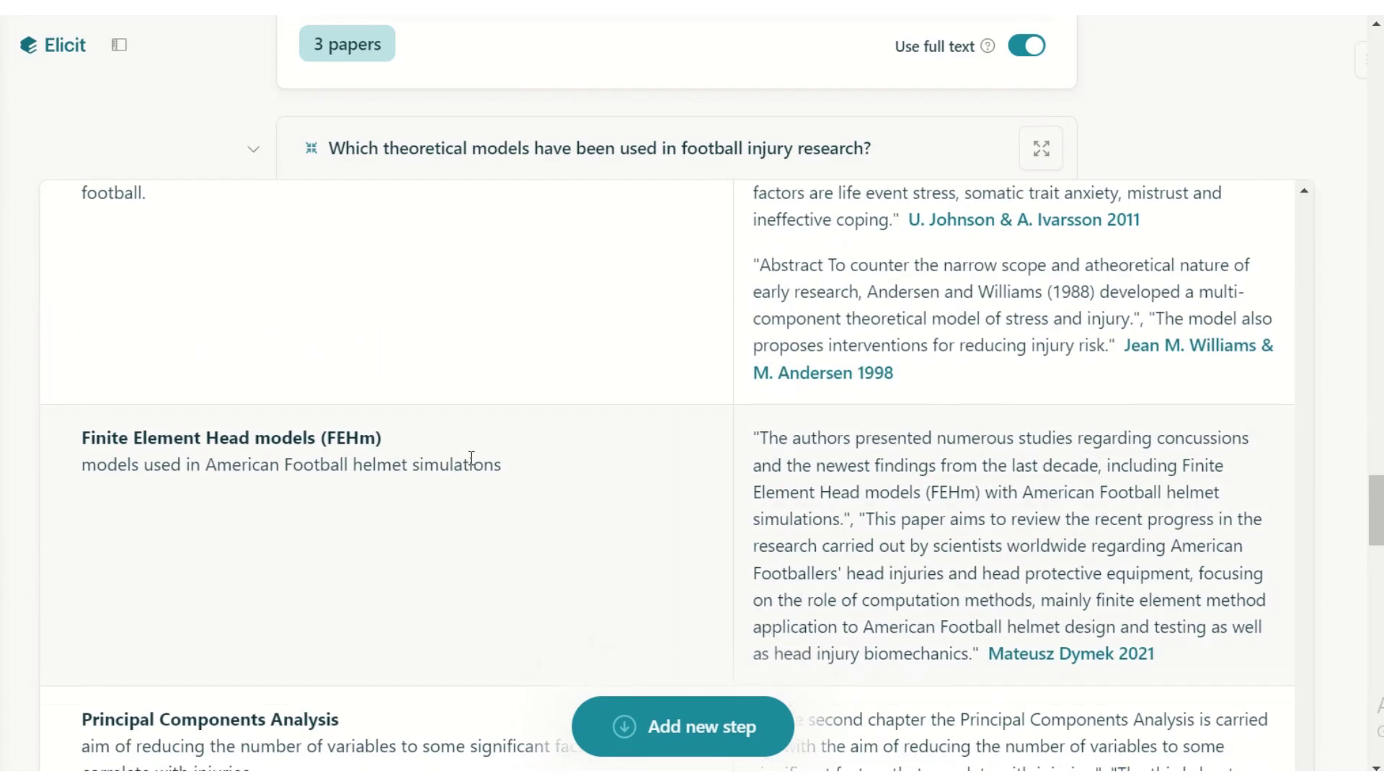
scroll(474, 467, down, 2)
scroll(576, 486, down, 17)
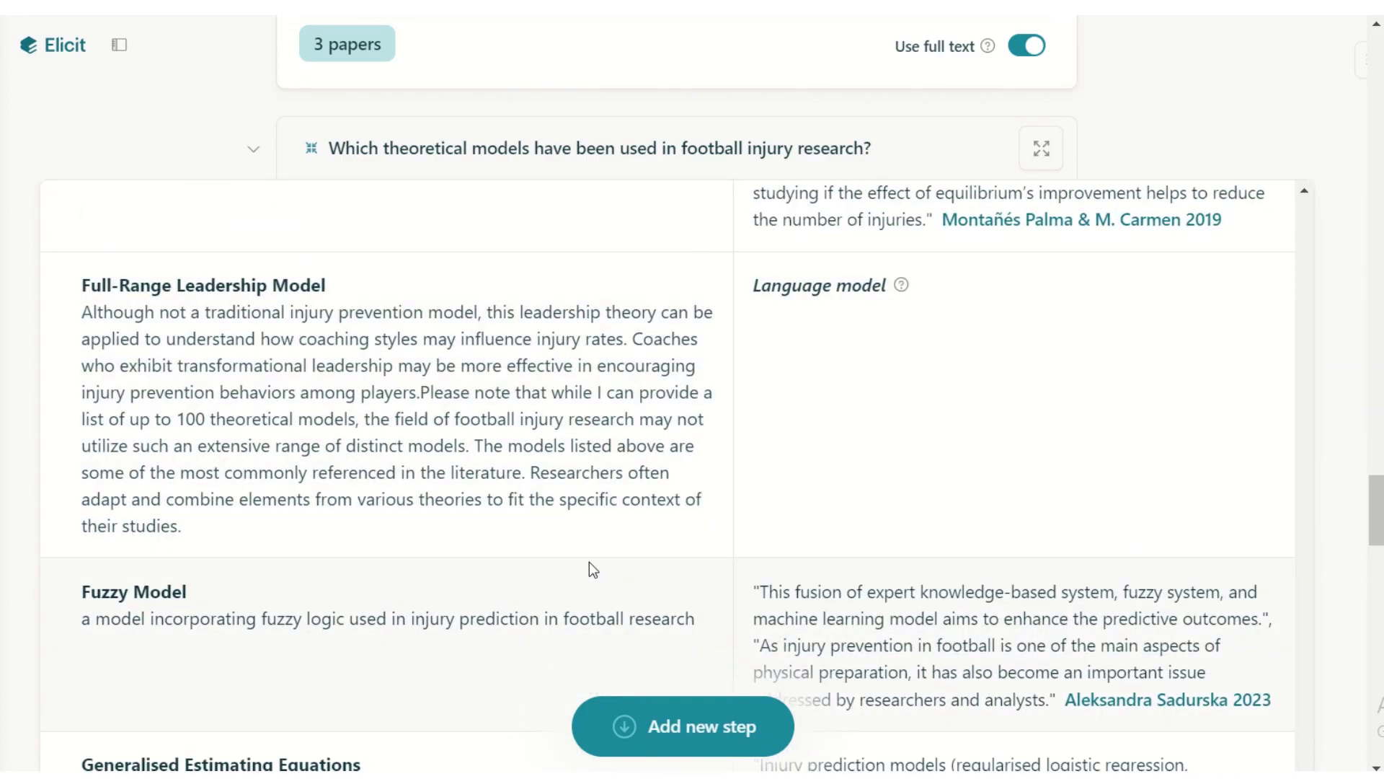
scroll(521, 411, up, 10)
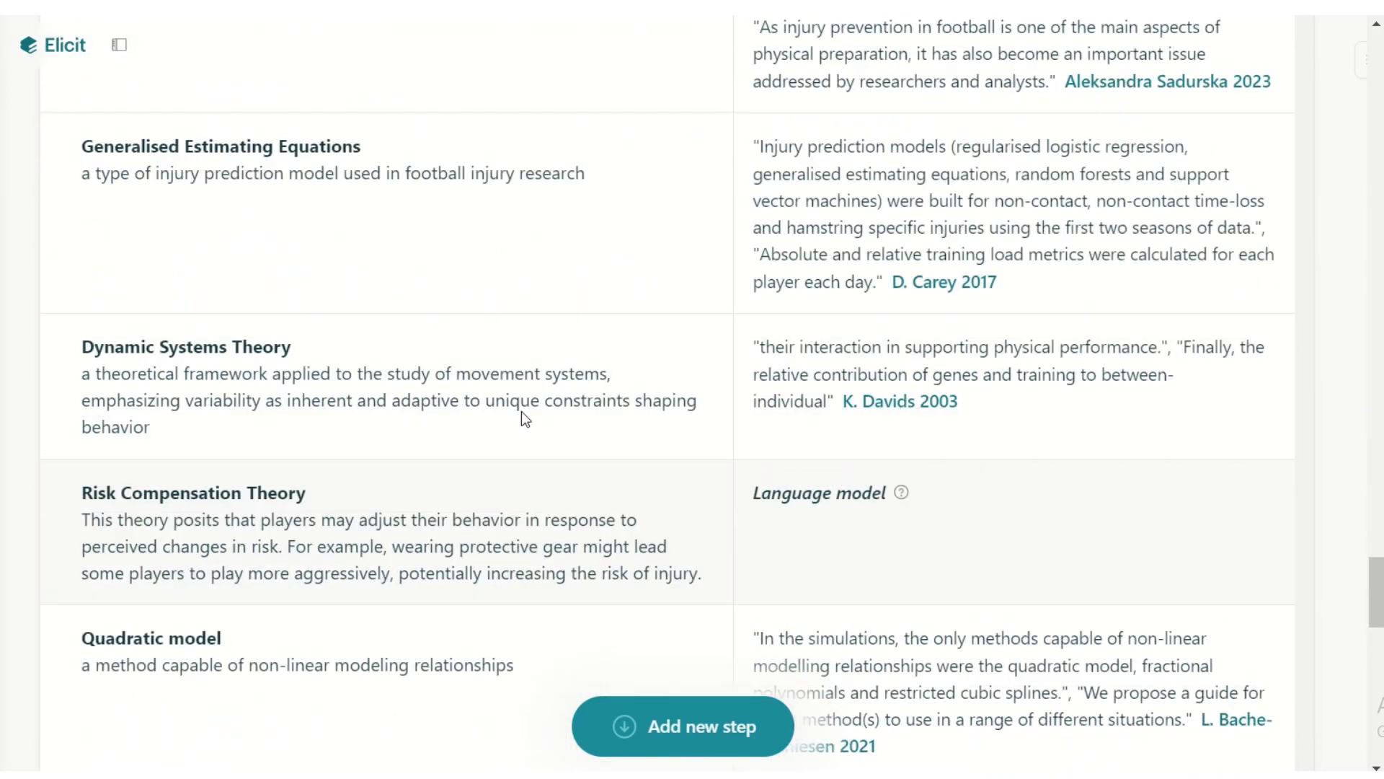
- Look over the options for adding another notebook step and the list of saved notebooks
click(652, 735)
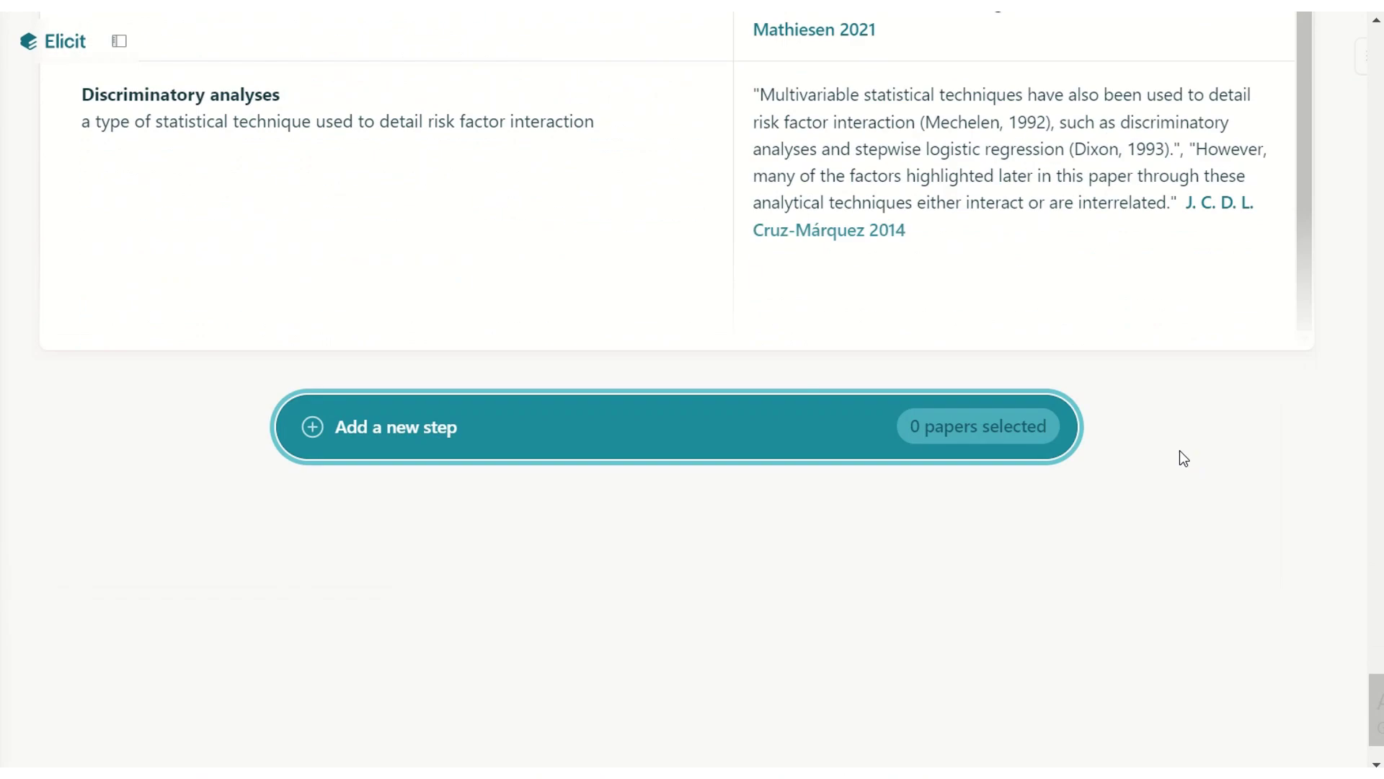
click(559, 440)
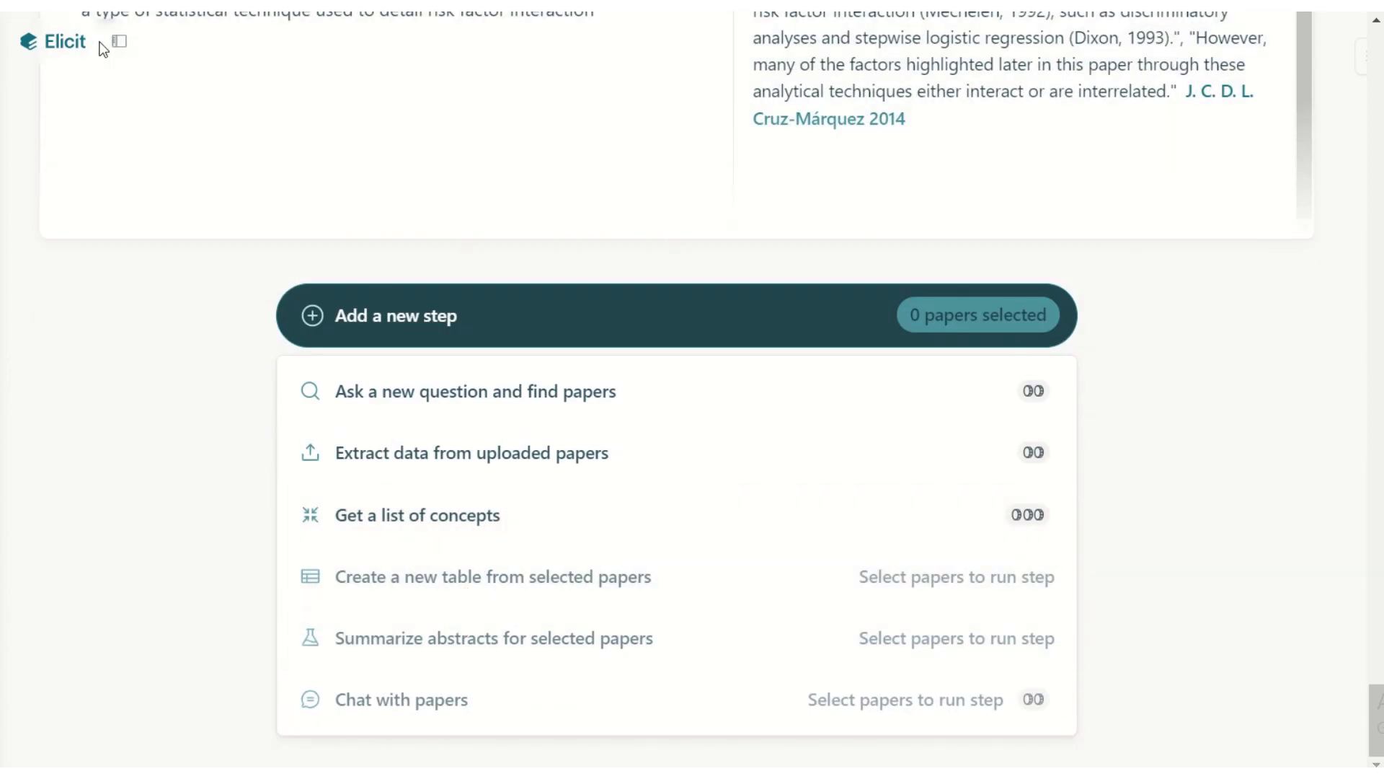
click(121, 44)
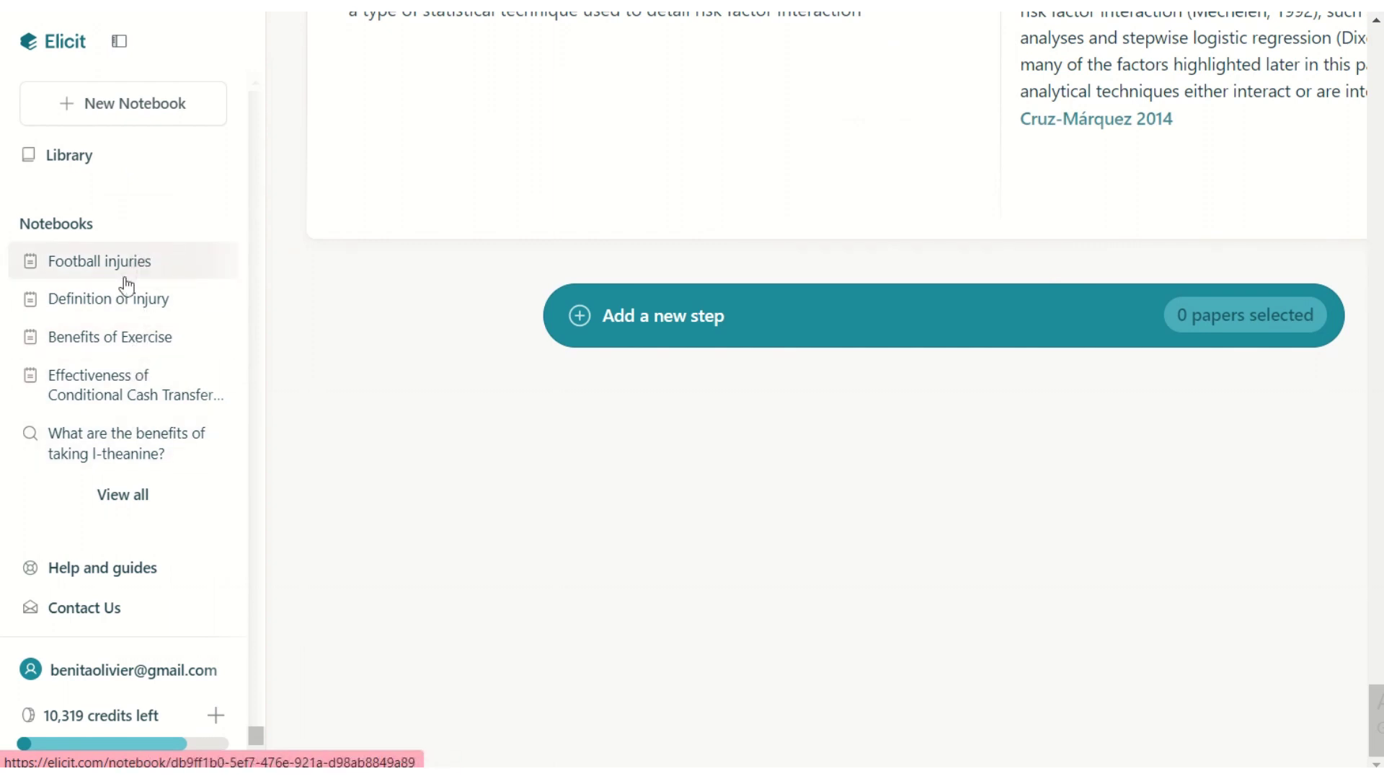
click(119, 41)
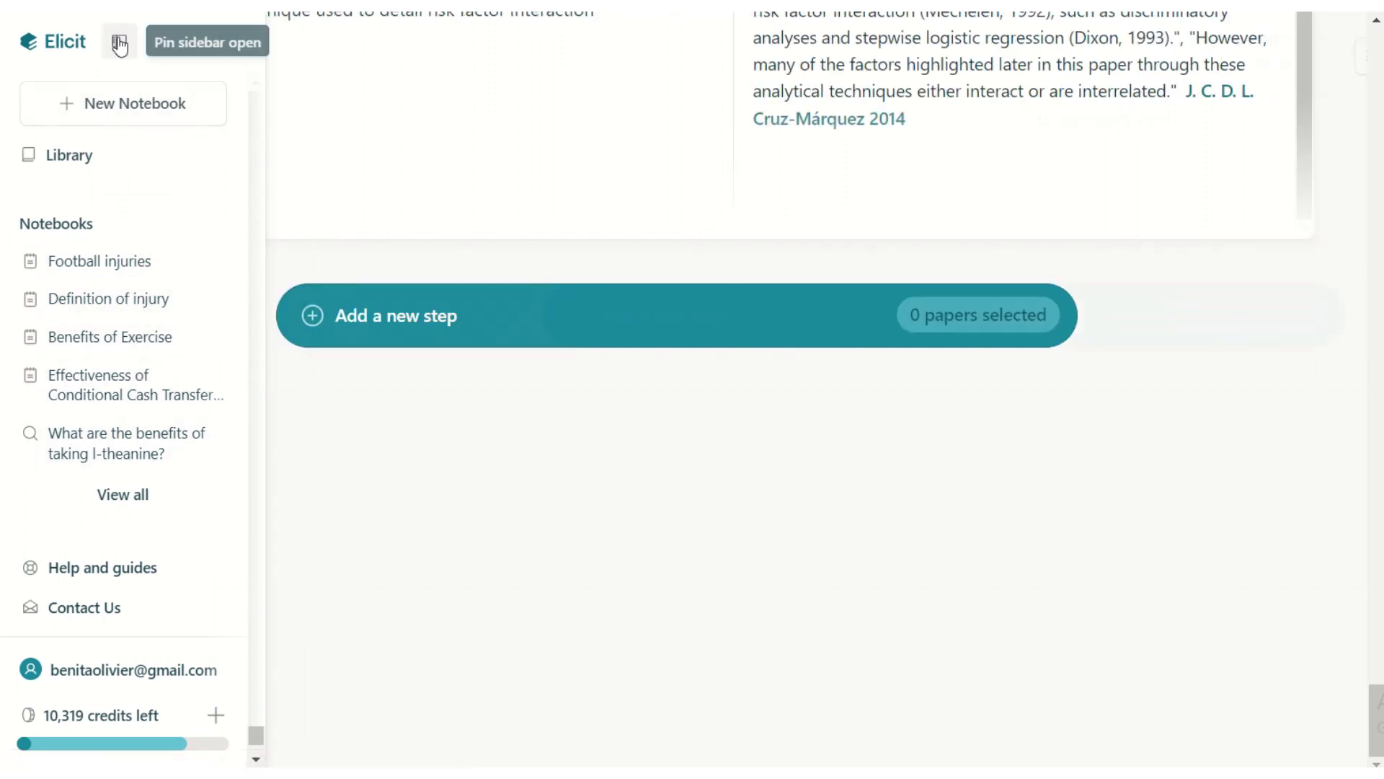
scroll(680, 314, up, 8)
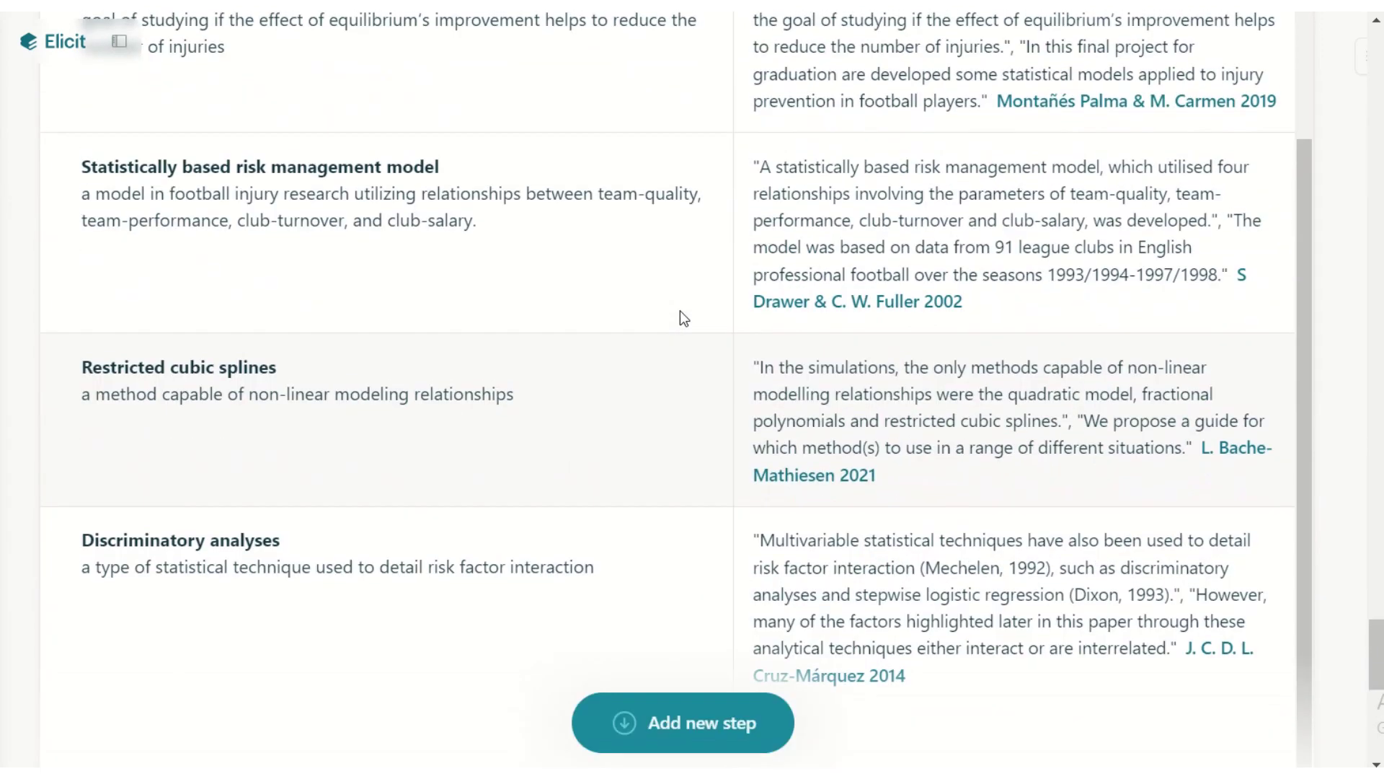